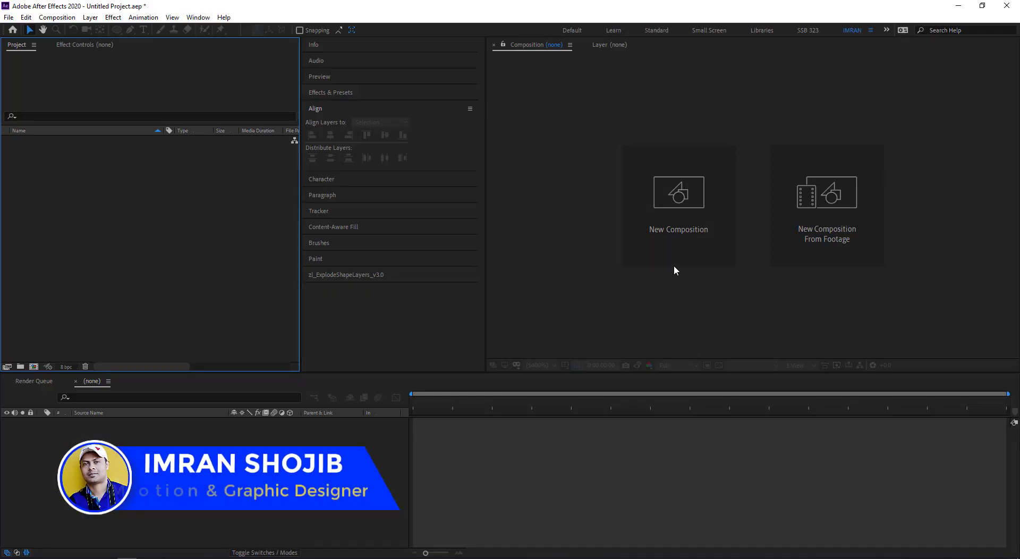
# Step: Create a new HDTV 1080 25 composition named "Main comp"
pyautogui.click(678, 226)
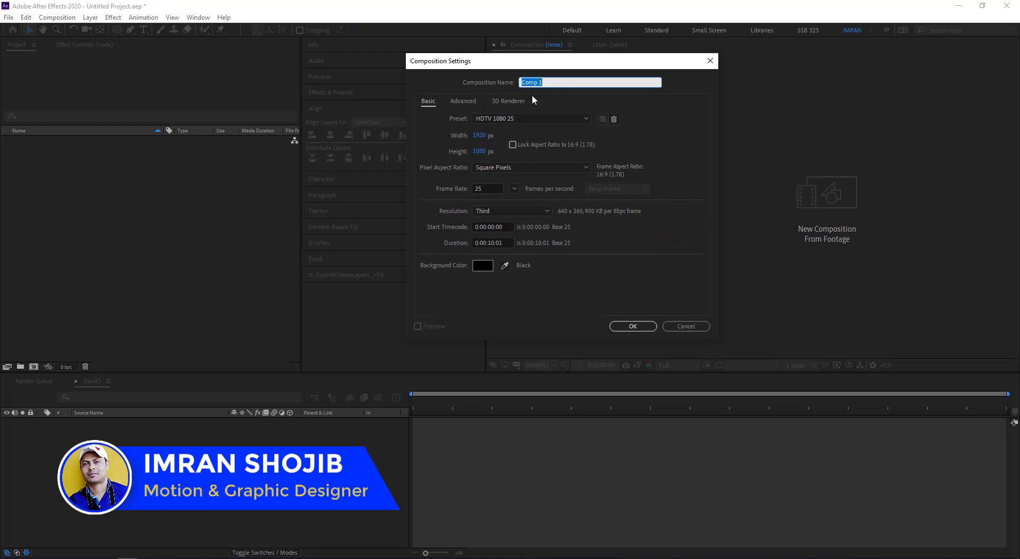
pyautogui.doubleClick(548, 82)
pyautogui.write('Main comp')
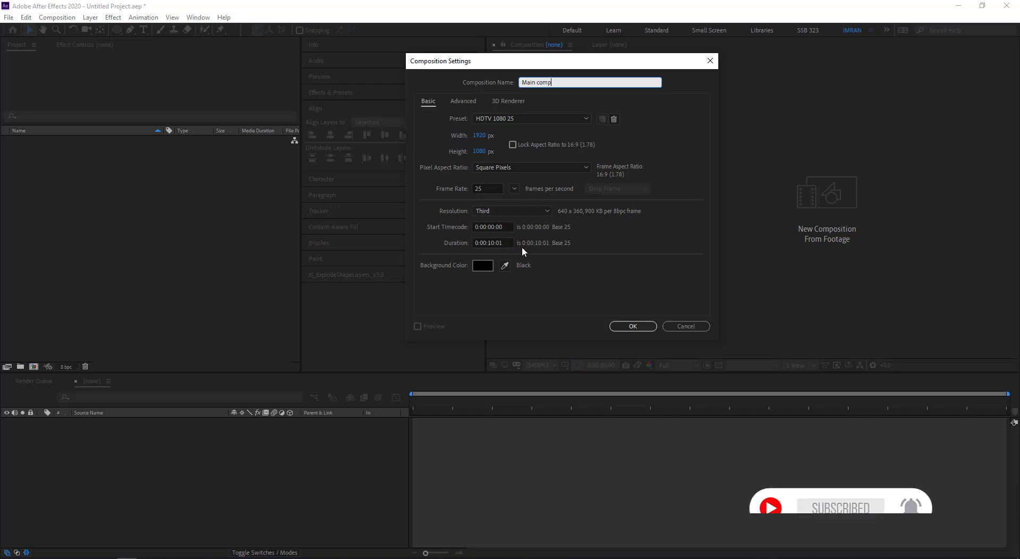
pyautogui.click(632, 326)
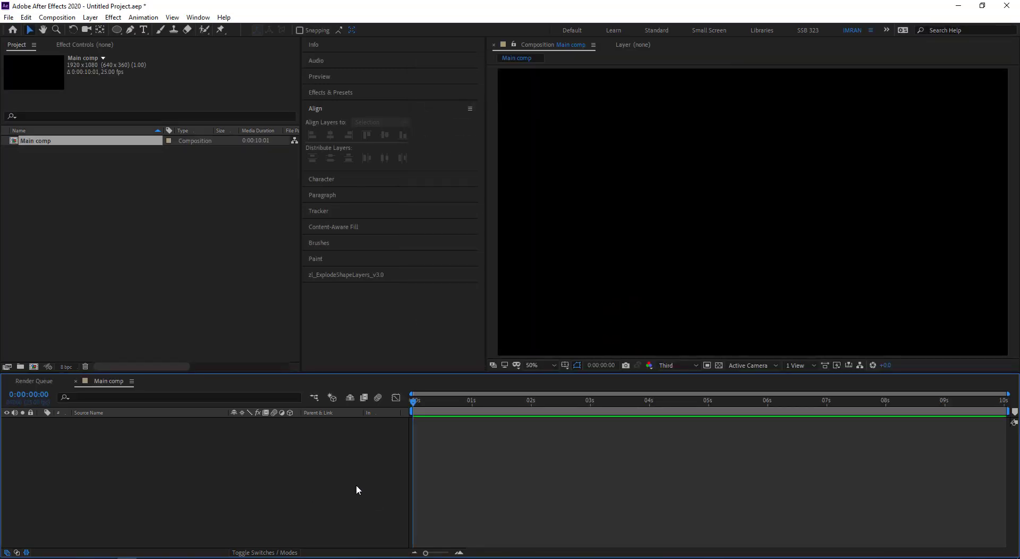
# Step: Draw a gradient-filled circle and run its linear gradient vertically, from about (4, 260) to about (2, -306)
pyautogui.click(117, 30)
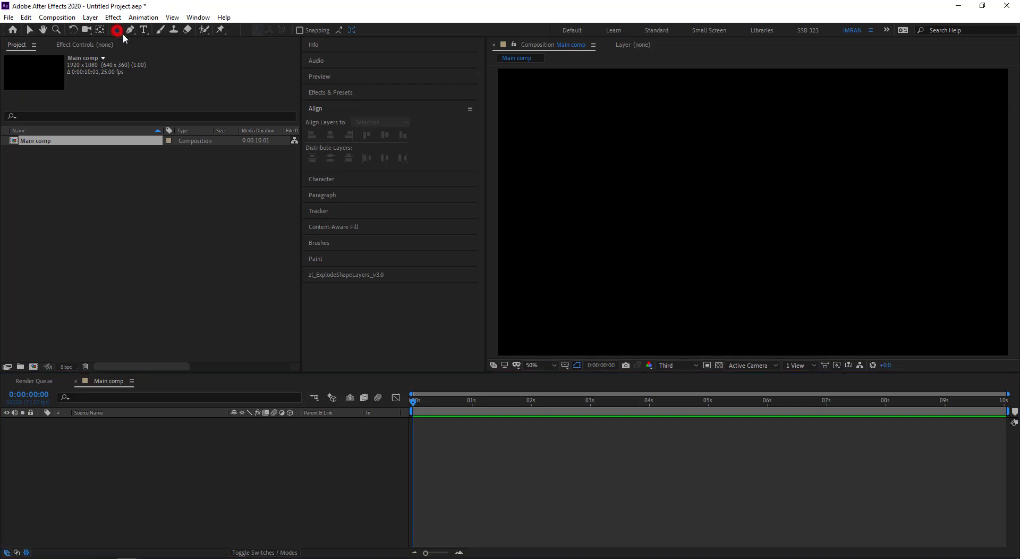
pyautogui.moveTo(721, 142)
pyautogui.mouseDown()
pyautogui.moveTo(846, 259)
pyautogui.moveTo(810, 244)
pyautogui.moveTo(852, 257)
pyautogui.moveTo(887, 294)
pyautogui.mouseUp()
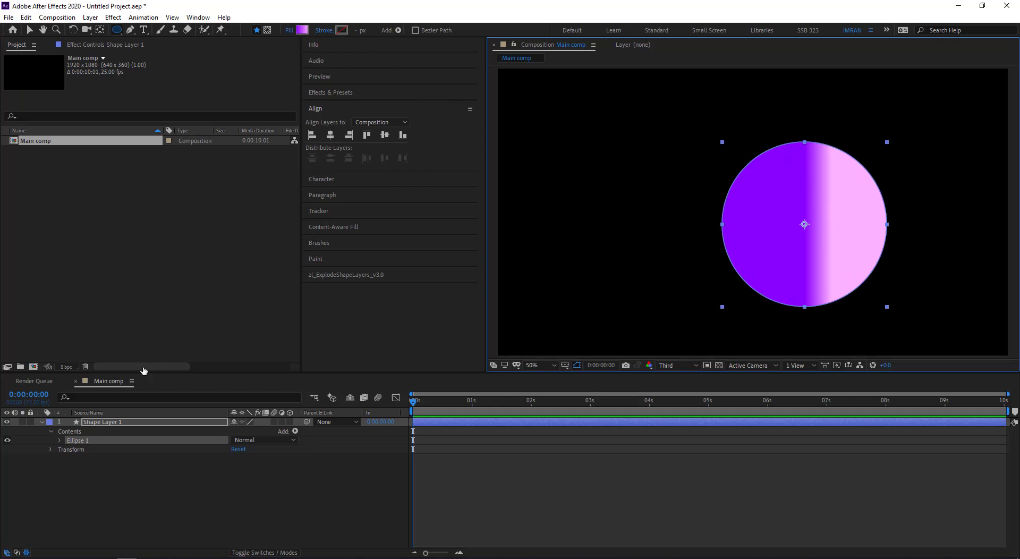
pyautogui.click(59, 440)
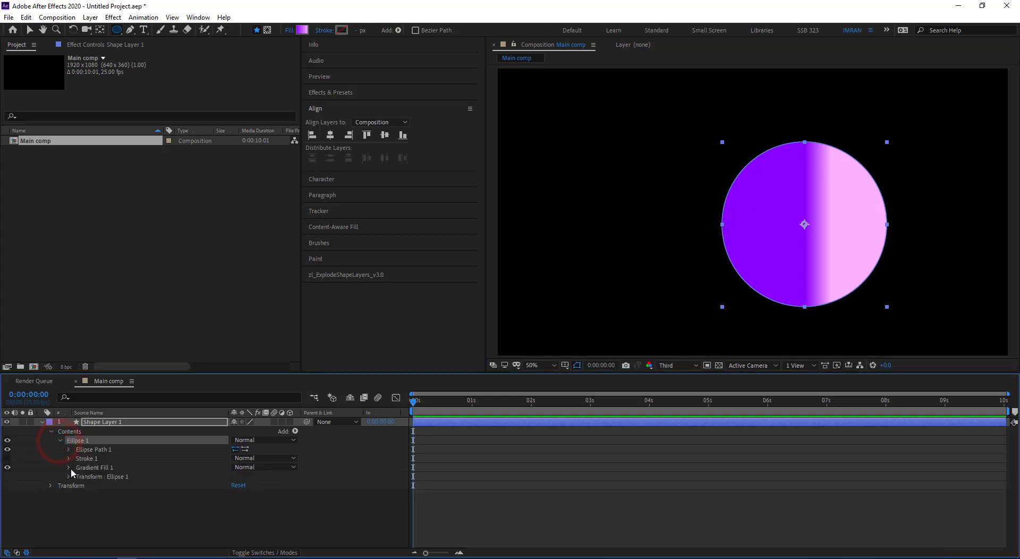
pyautogui.click(68, 467)
pyautogui.click(99, 469)
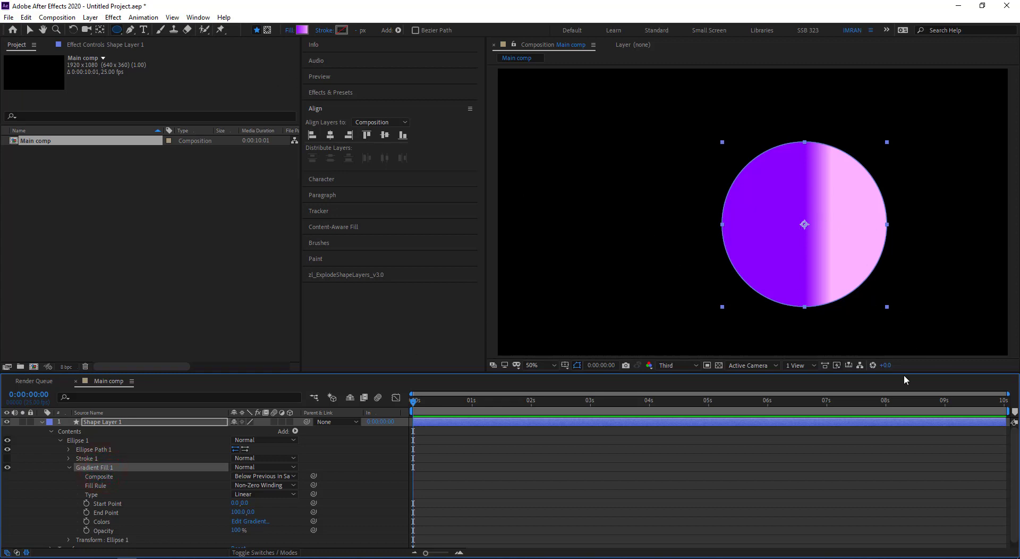
pyautogui.click(29, 29)
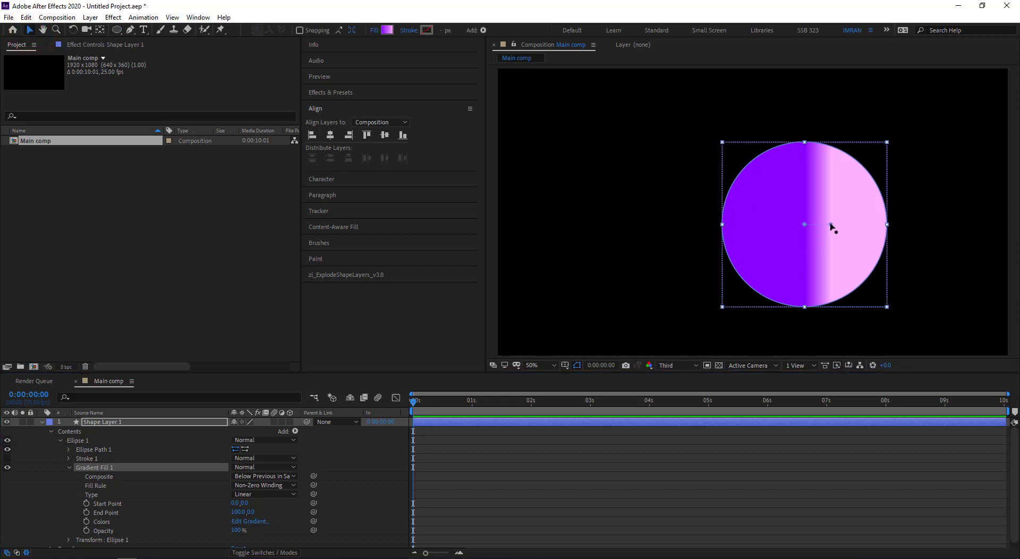
pyautogui.moveTo(831, 224); pyautogui.dragTo(805, 145)
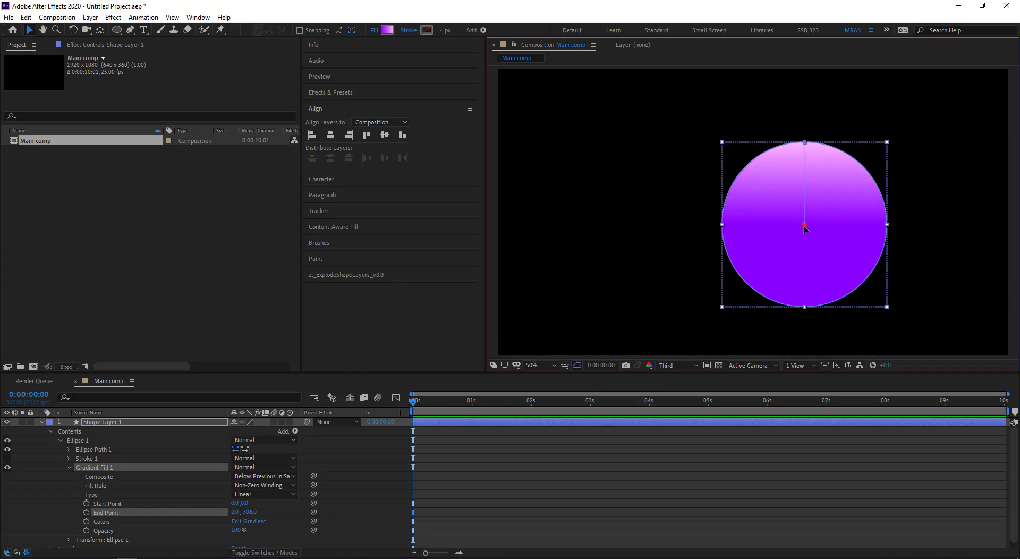
pyautogui.moveTo(805, 225); pyautogui.dragTo(805, 299)
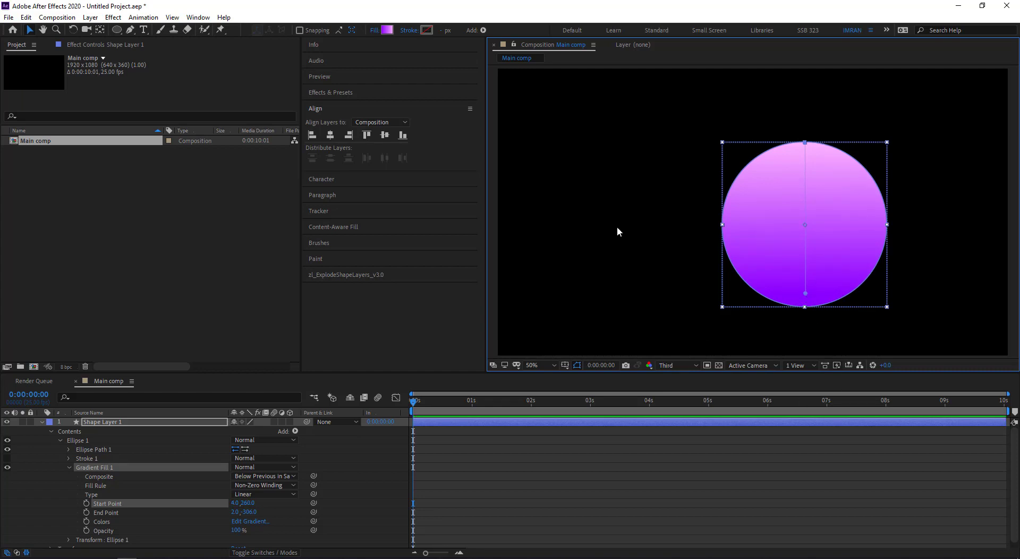
# Step: Recolour the circle's gradient, with the dark stop set to purple 7500D9 and the light stop to pink FDC5FF
pyautogui.click(387, 31)
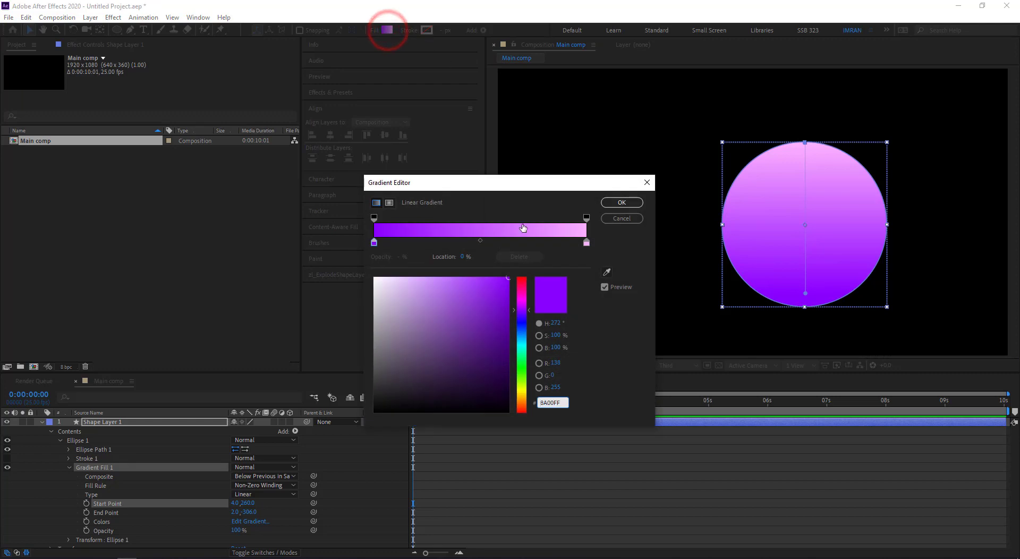
pyautogui.click(374, 243)
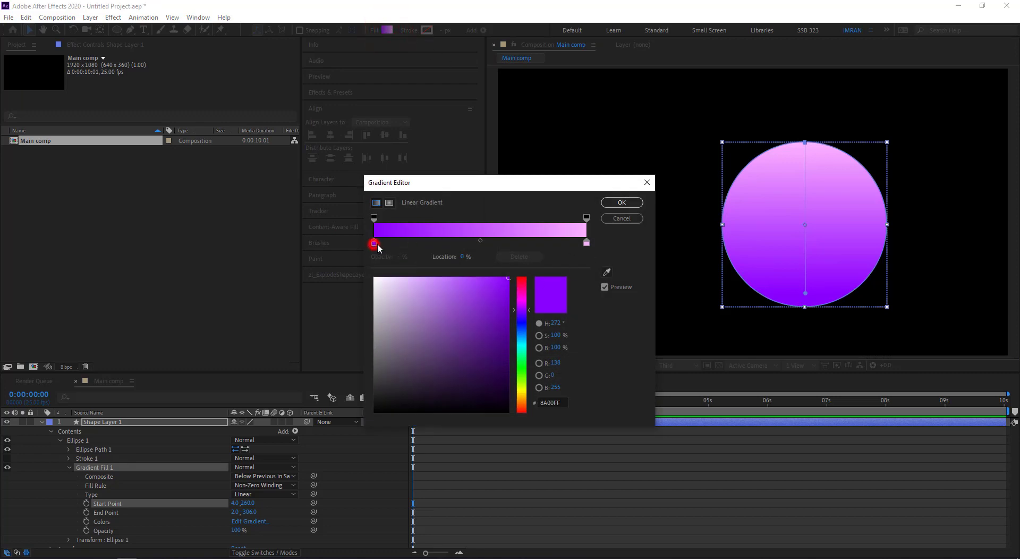
pyautogui.click(511, 297)
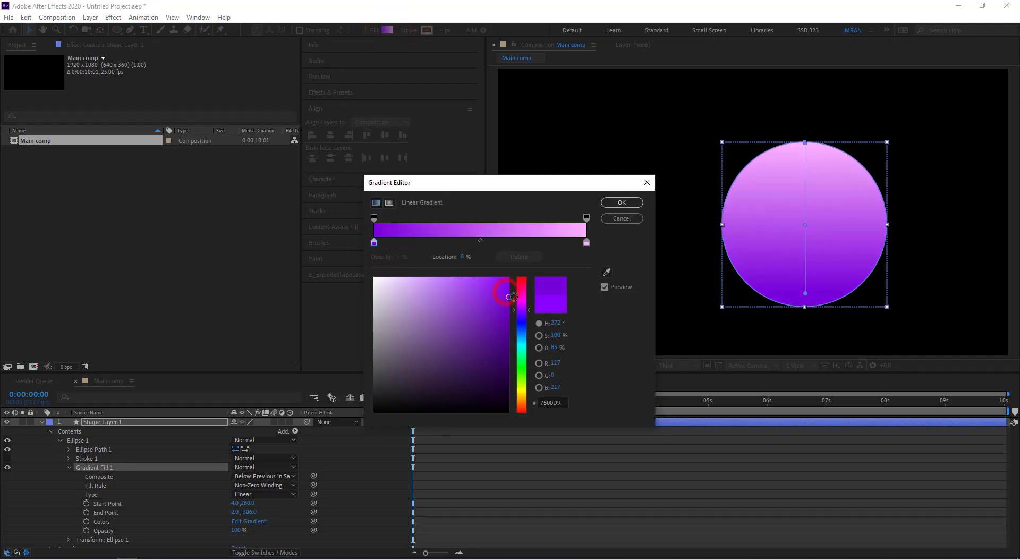
pyautogui.click(586, 243)
pyautogui.moveTo(415, 281); pyautogui.dragTo(404, 267)
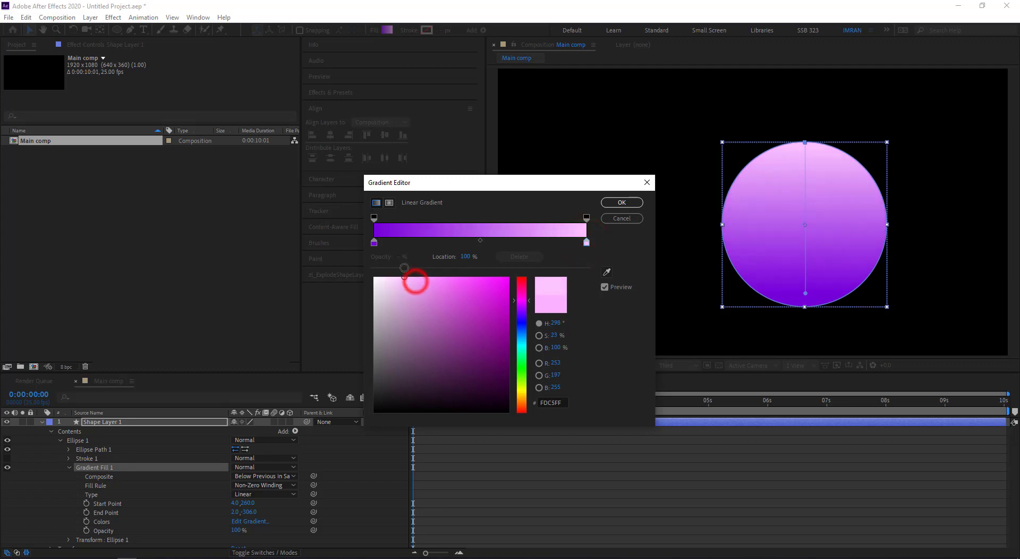
pyautogui.click(621, 202)
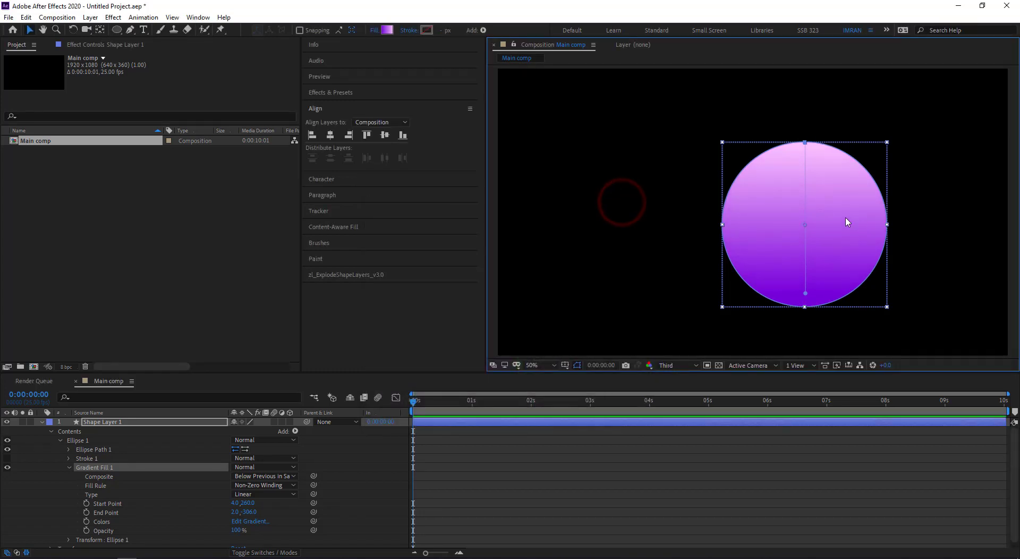
# Step: Centre the circle's shape layer horizontally and vertically in the composition
pyautogui.click(120, 423)
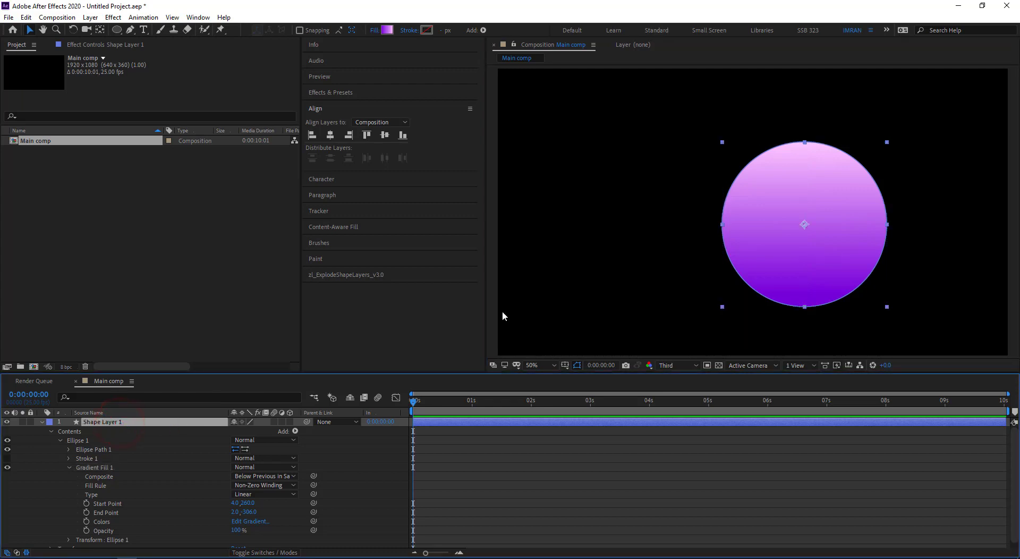
pyautogui.click(319, 109)
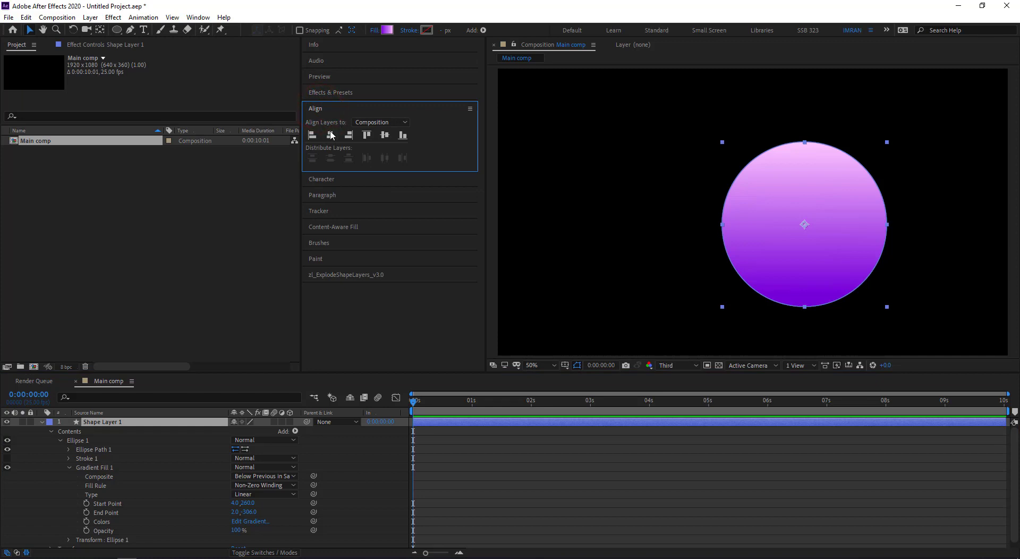
pyautogui.click(330, 136)
pyautogui.click(384, 135)
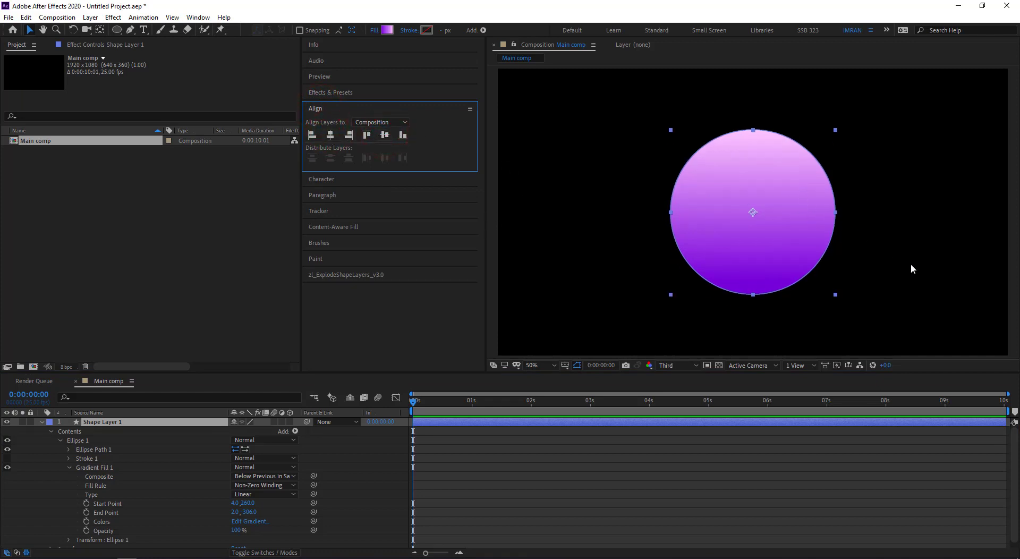
# Step: Collapse the circle's shape layer and rename it "moon"
pyautogui.click(43, 422)
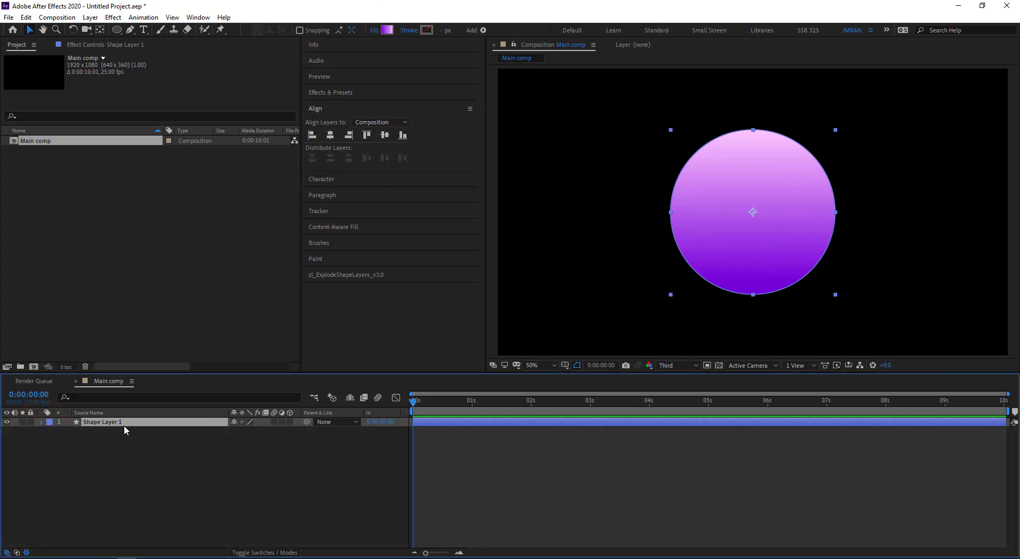
pyautogui.press('Return')
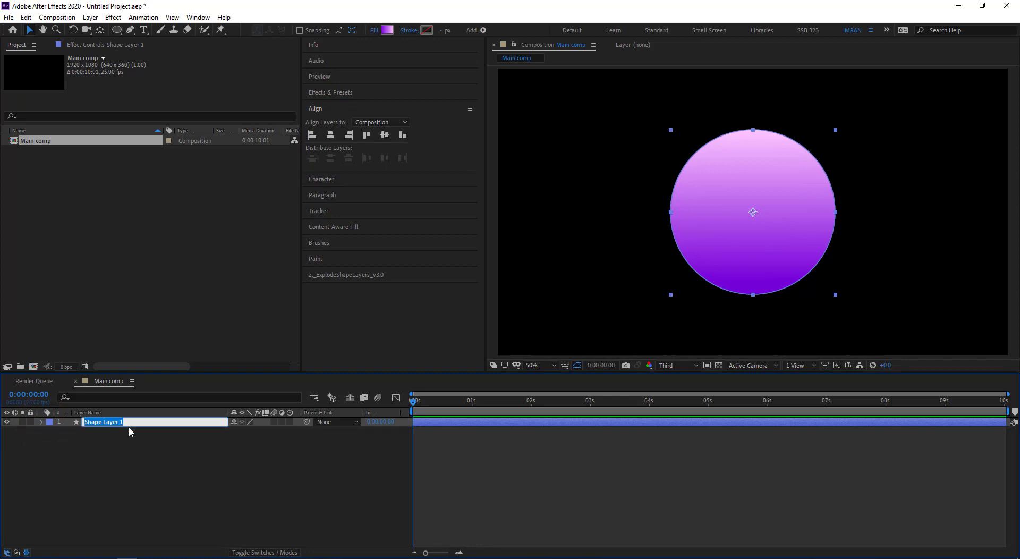
pyautogui.write('moon')
pyautogui.click(125, 448)
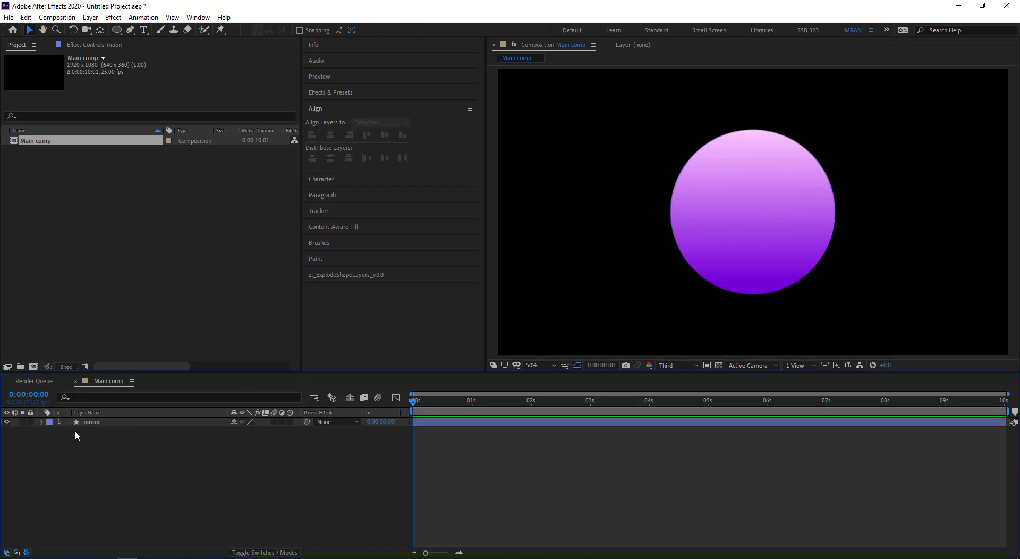
# Step: Create a white solid layer named "Water" at the composition's size
pyautogui.rightClick(119, 487)
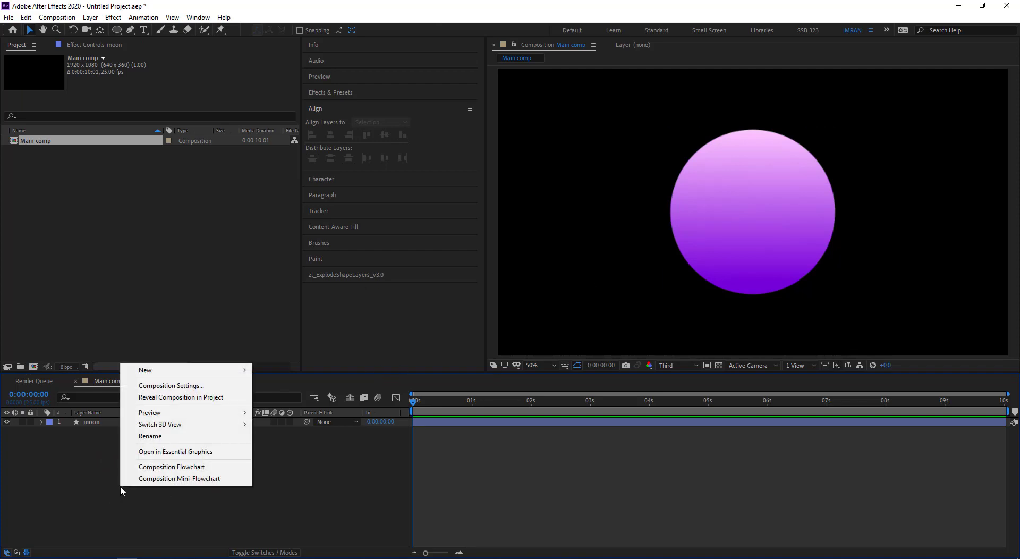
pyautogui.moveTo(172, 372)
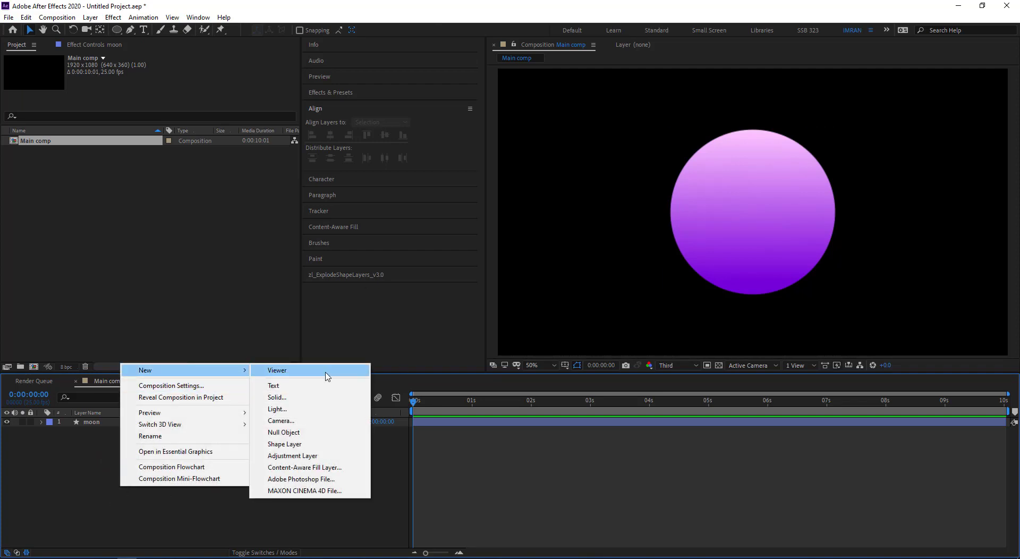
pyautogui.click(276, 397)
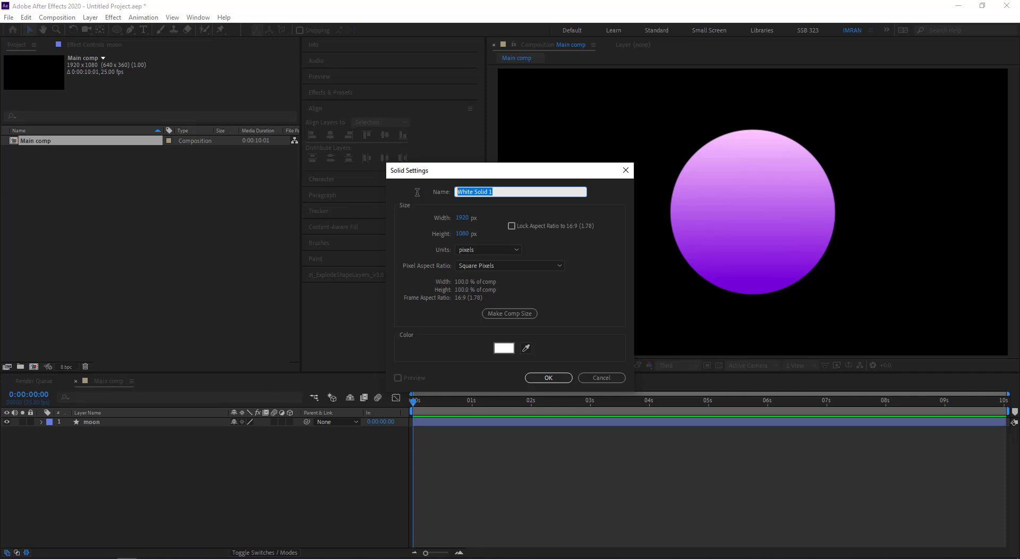
pyautogui.write('Water')
pyautogui.click(511, 317)
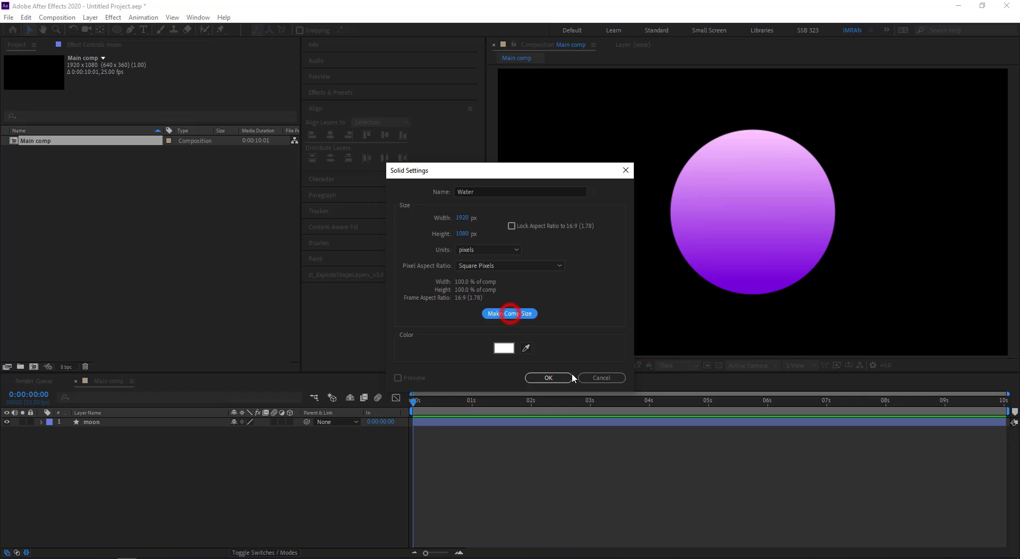
pyautogui.click(569, 378)
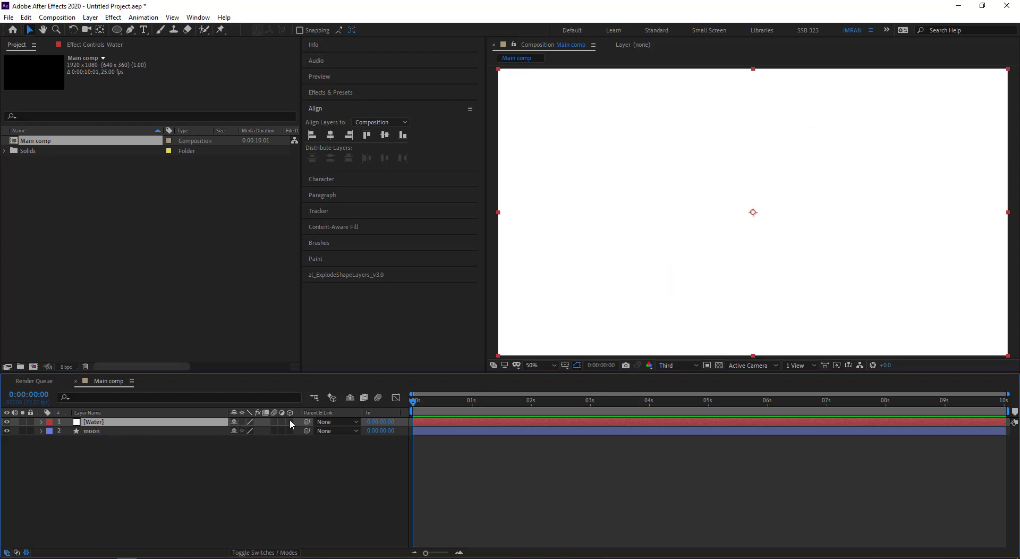
# Step: Make the Water layer 3D and set its X Rotation to -90°
pyautogui.click(279, 553)
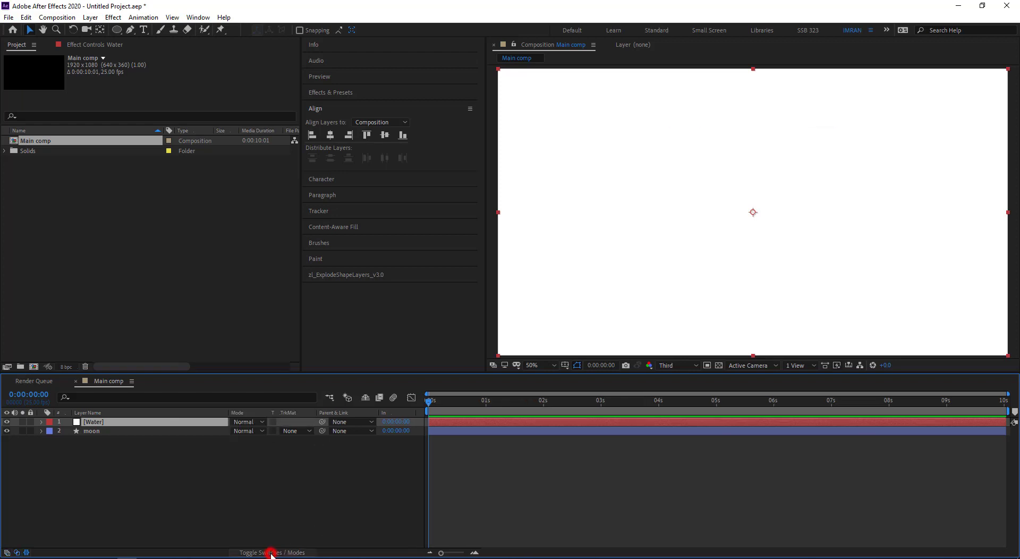
pyautogui.click(279, 553)
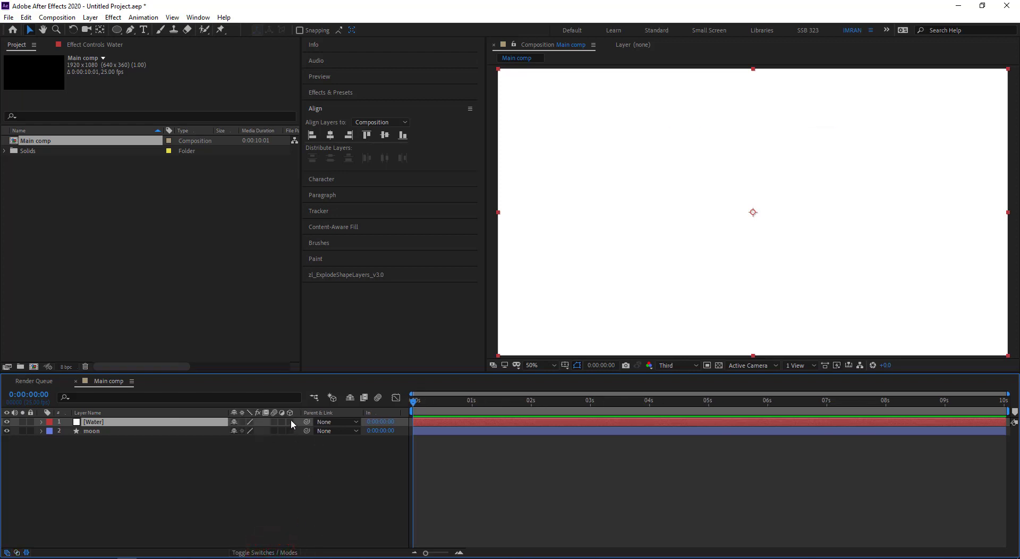
pyautogui.click(290, 421)
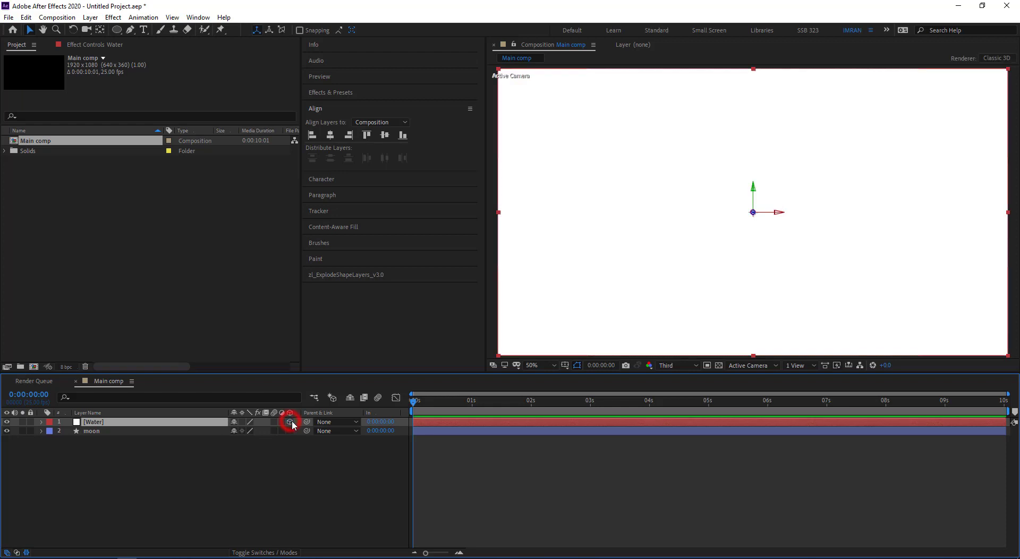
pyautogui.click(42, 422)
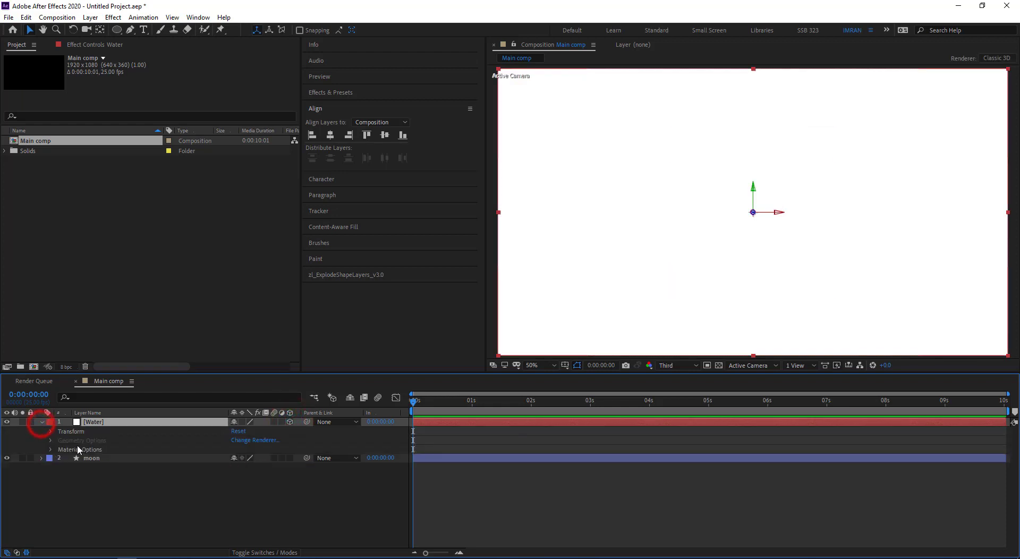
pyautogui.click(50, 432)
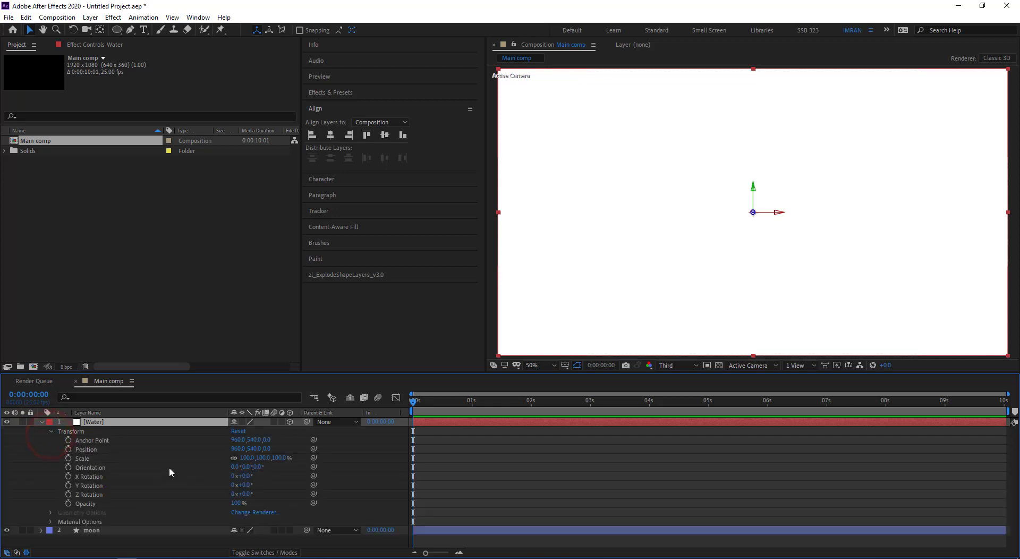
pyautogui.click(244, 476)
pyautogui.write('-90')
pyautogui.press('Return')
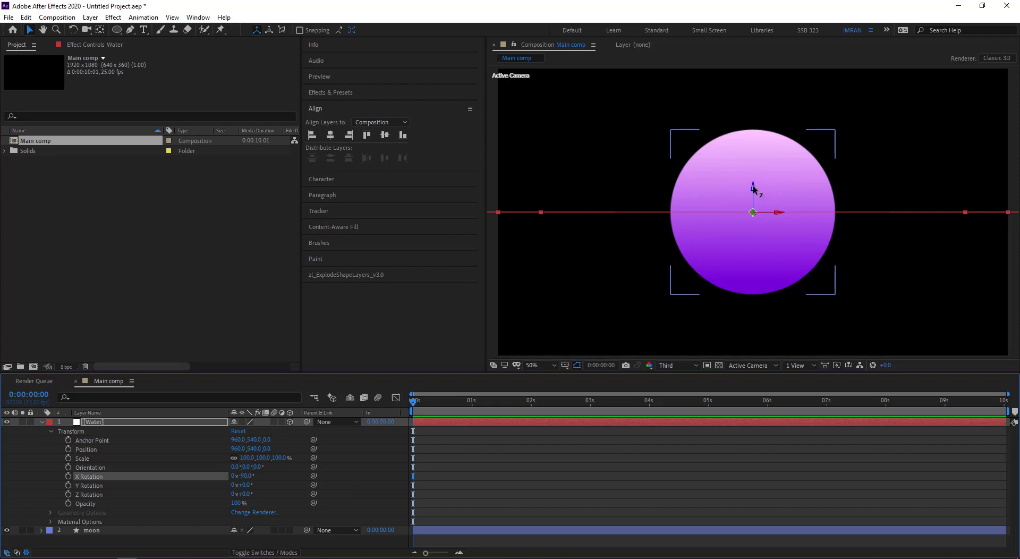
# Step: Lower the Water layer to a Y position of 720 and scale it up uniformly to 379%
pyautogui.moveTo(753, 187); pyautogui.dragTo(754, 231)
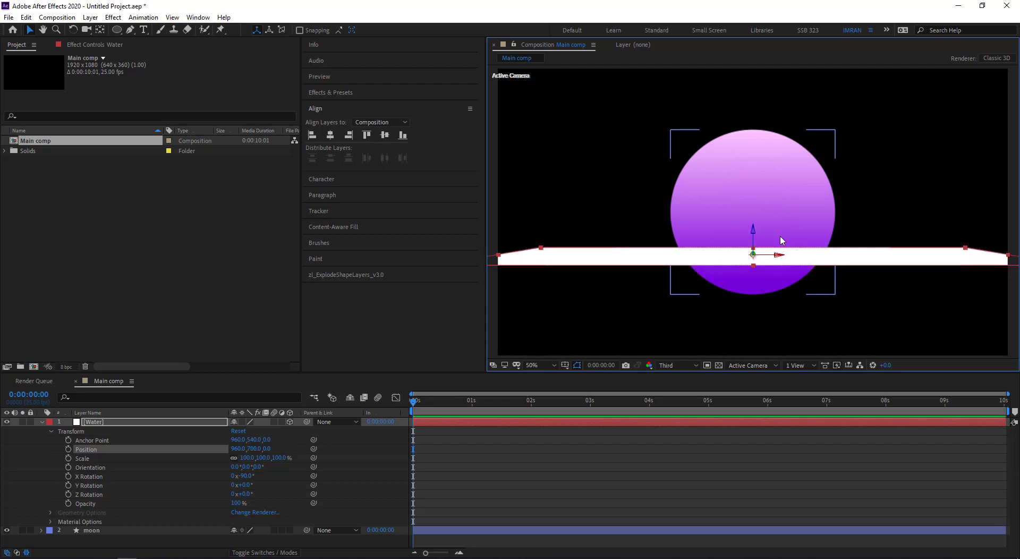
pyautogui.moveTo(753, 228); pyautogui.dragTo(754, 234)
pyautogui.press(',')
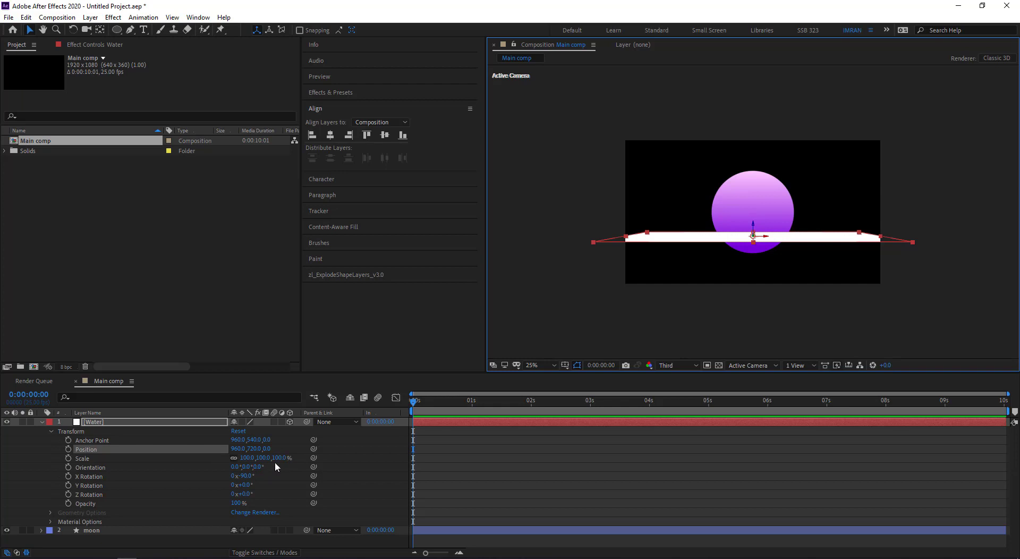
pyautogui.moveTo(275, 461); pyautogui.dragTo(431, 459)
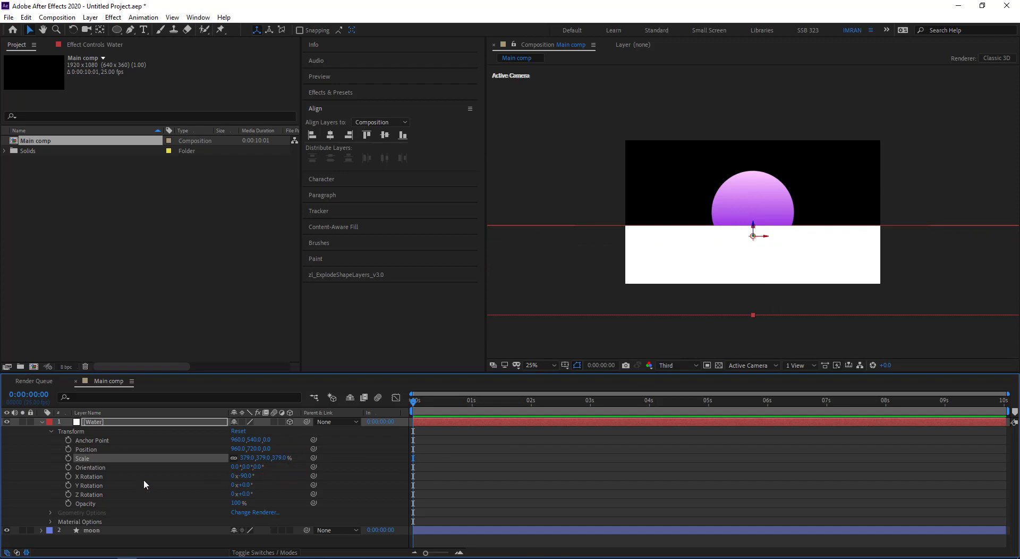
# Step: Pre-compose the Water layer into a new composition named "Water", moving all attributes into it
pyautogui.rightClick(104, 423)
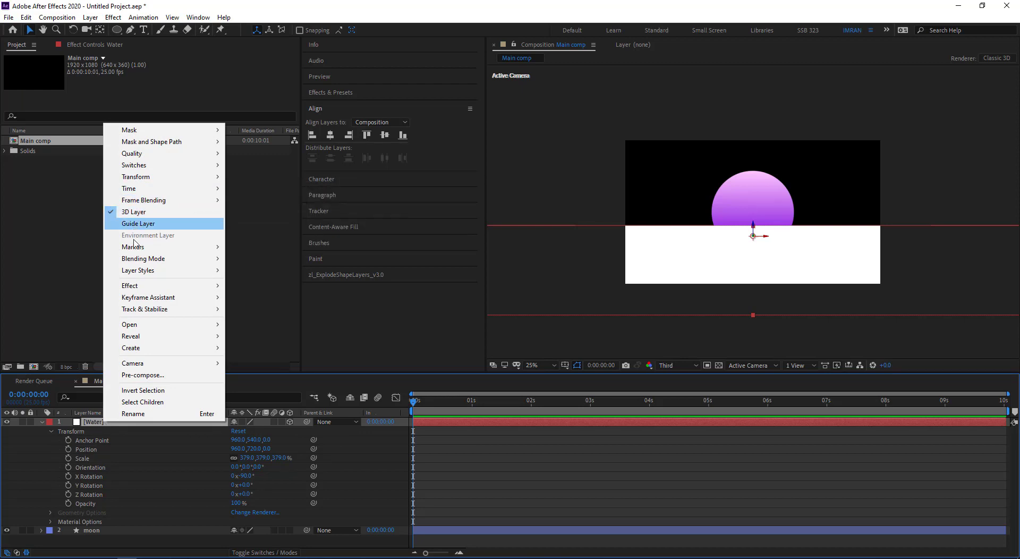
pyautogui.click(138, 375)
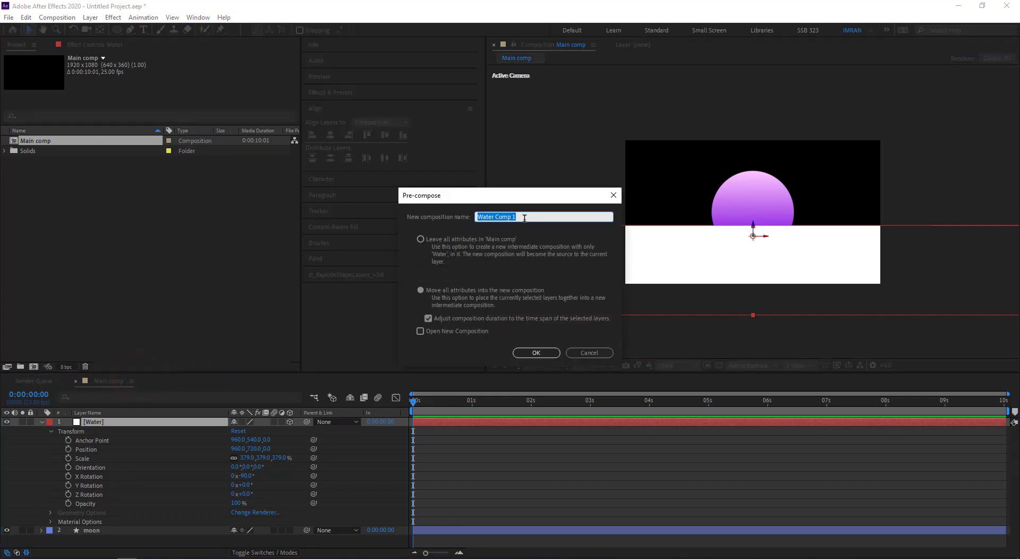
pyautogui.moveTo(524, 216); pyautogui.dragTo(492, 224)
pyautogui.press('BackSpace')
pyautogui.click(538, 353)
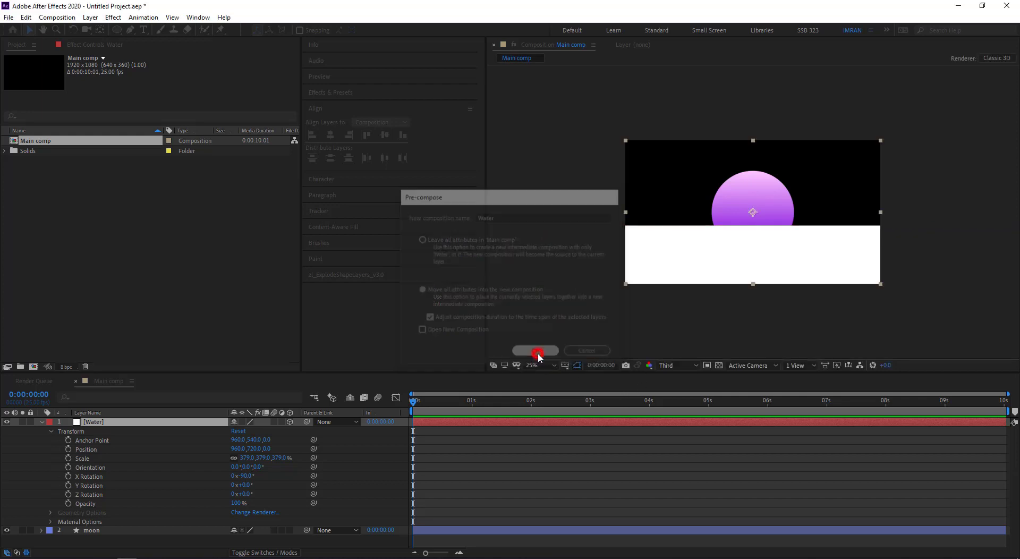
# Step: Open the Water composition and apply the Fractal Noise effect to its Water solid
pyautogui.doubleClick(105, 423)
pyautogui.click(104, 422)
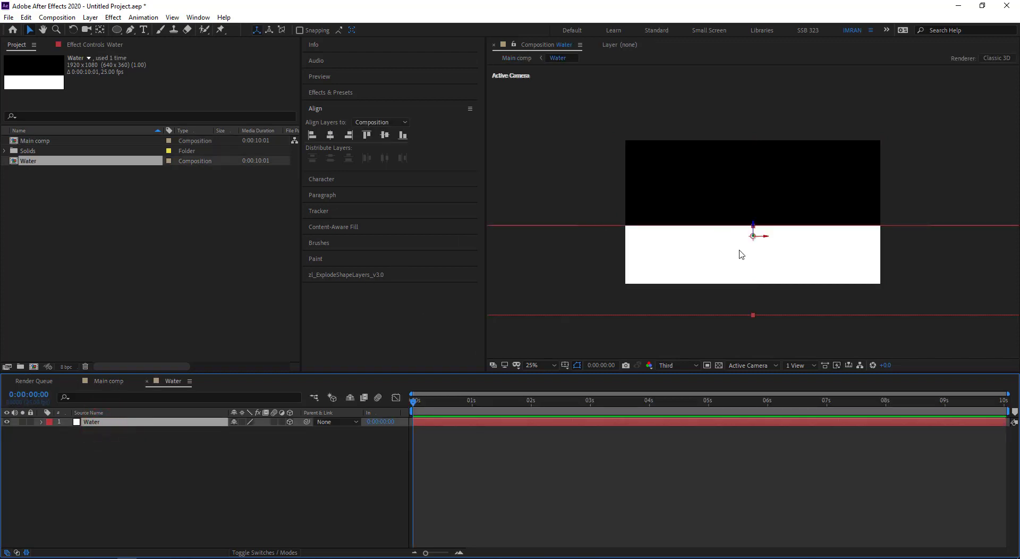
pyautogui.click(345, 93)
pyautogui.click(341, 104)
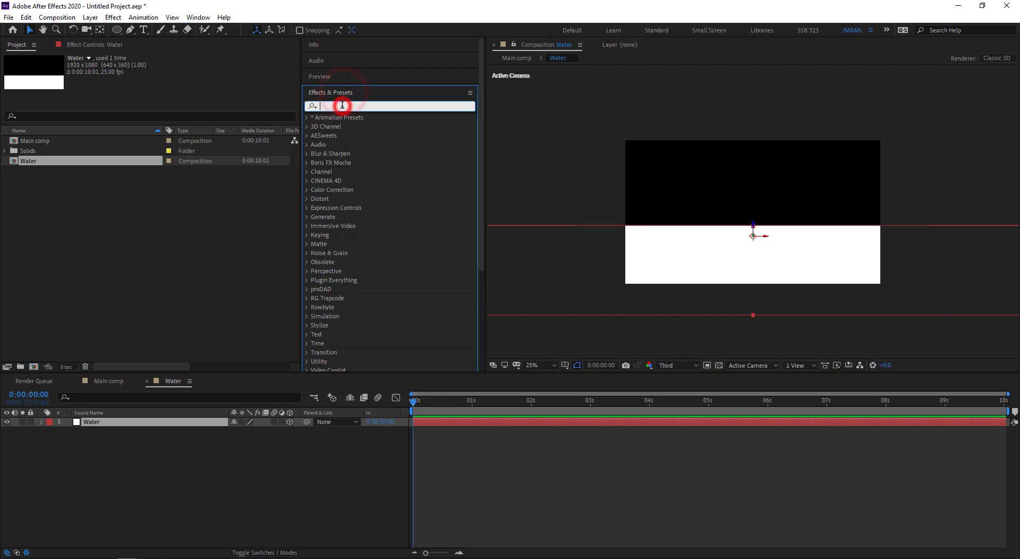
pyautogui.write('fra')
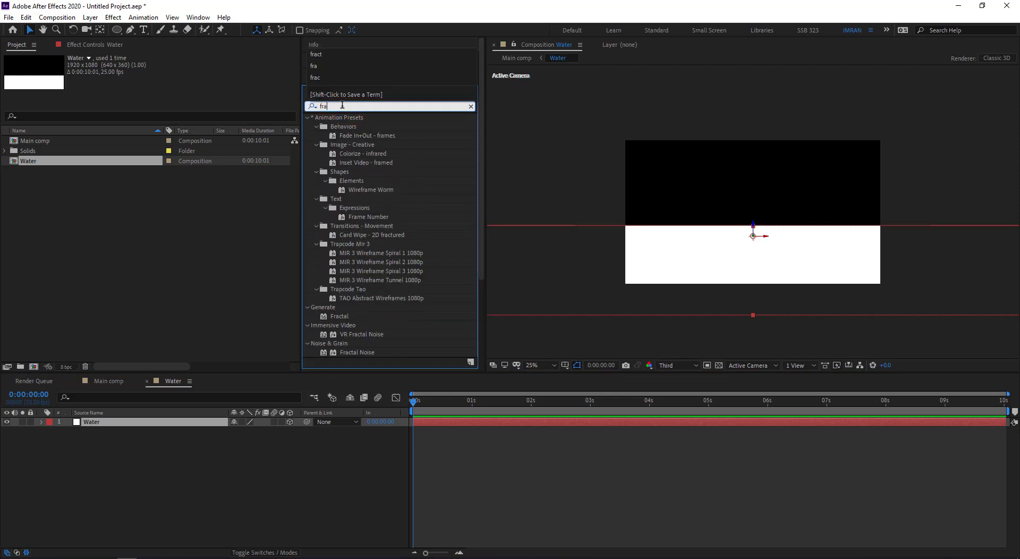
pyautogui.write('c')
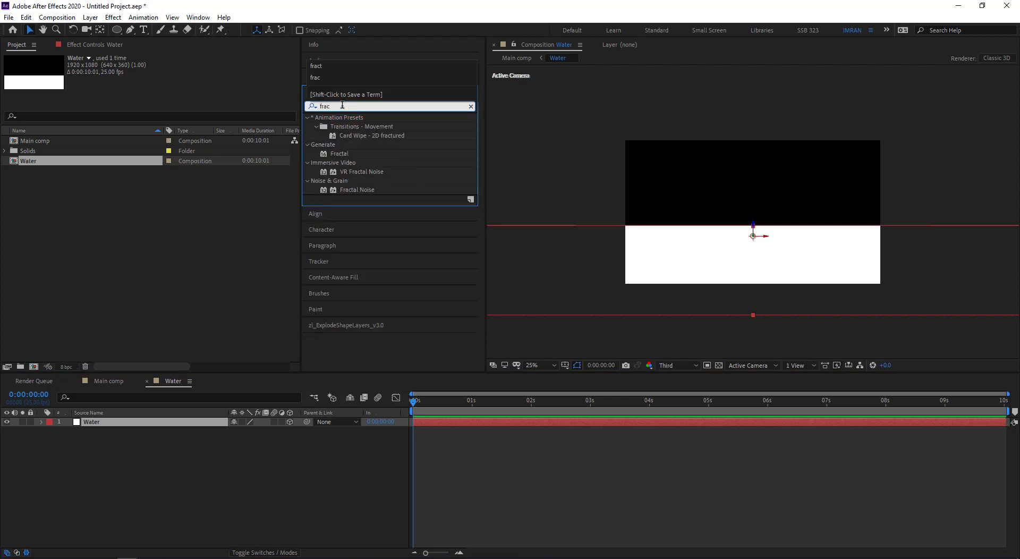
pyautogui.click(361, 191)
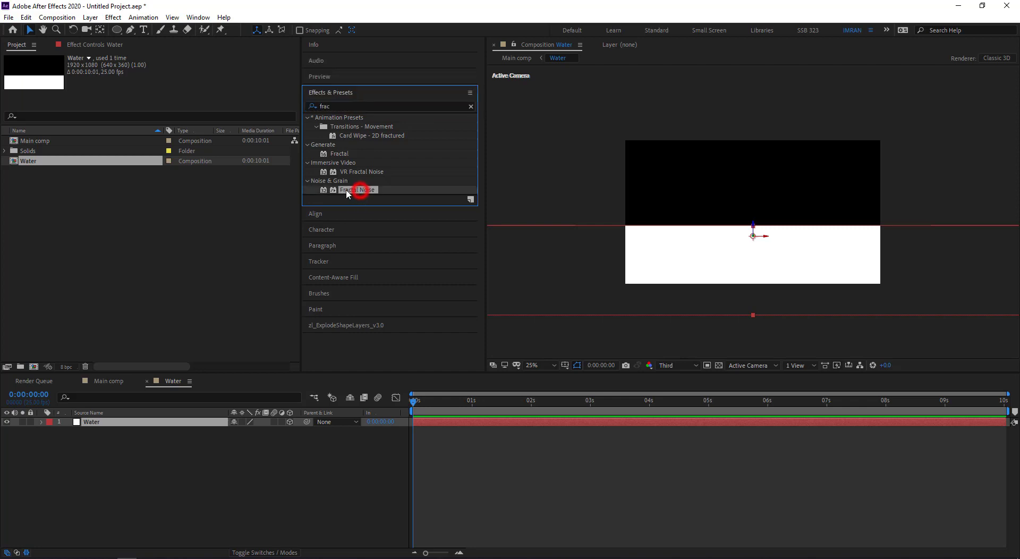
pyautogui.moveTo(364, 191); pyautogui.dragTo(141, 428)
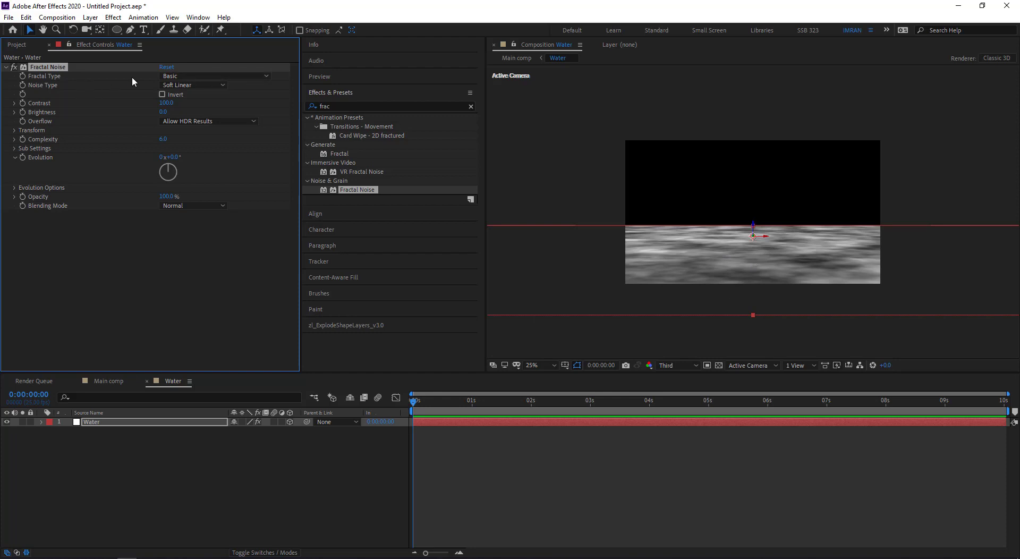
# Step: Set the Fractal Noise's Fractal Type to Dynamic and its Noise Type to Linear
pyautogui.click(201, 77)
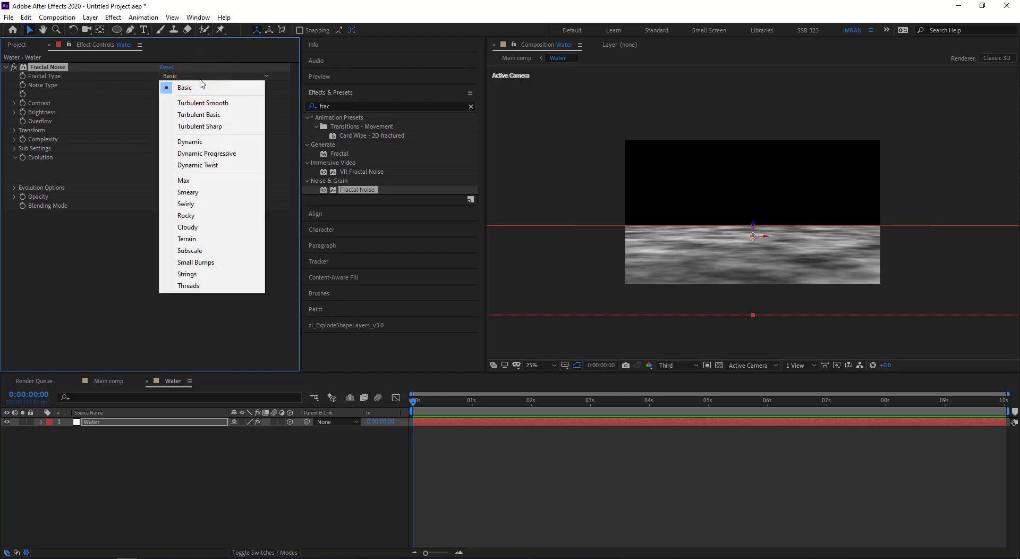
pyautogui.click(191, 142)
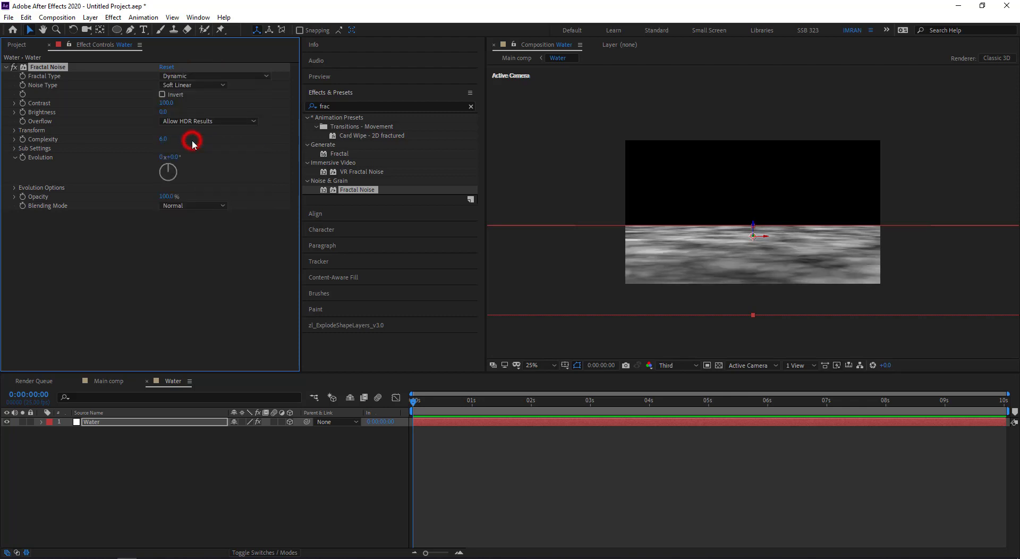
pyautogui.click(192, 84)
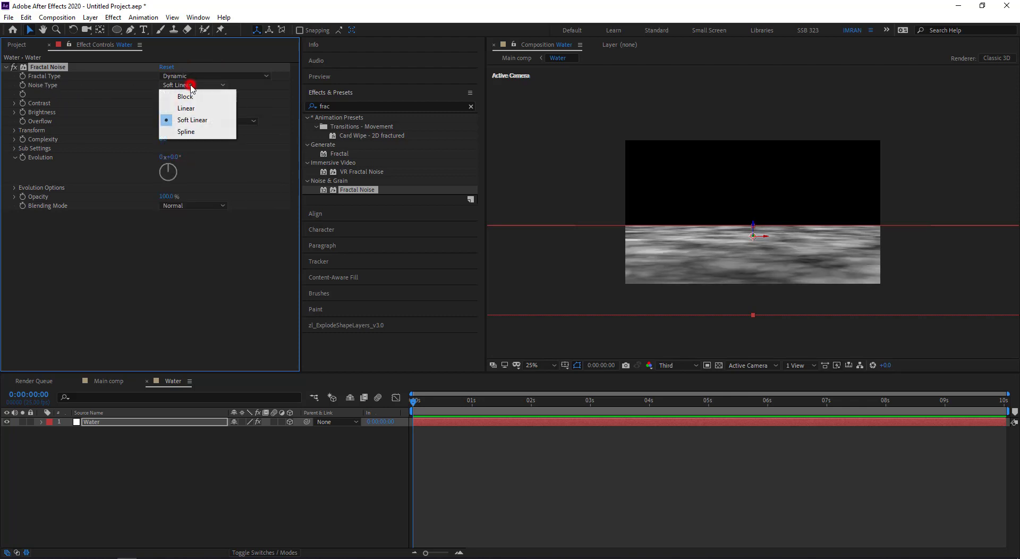
pyautogui.click(190, 108)
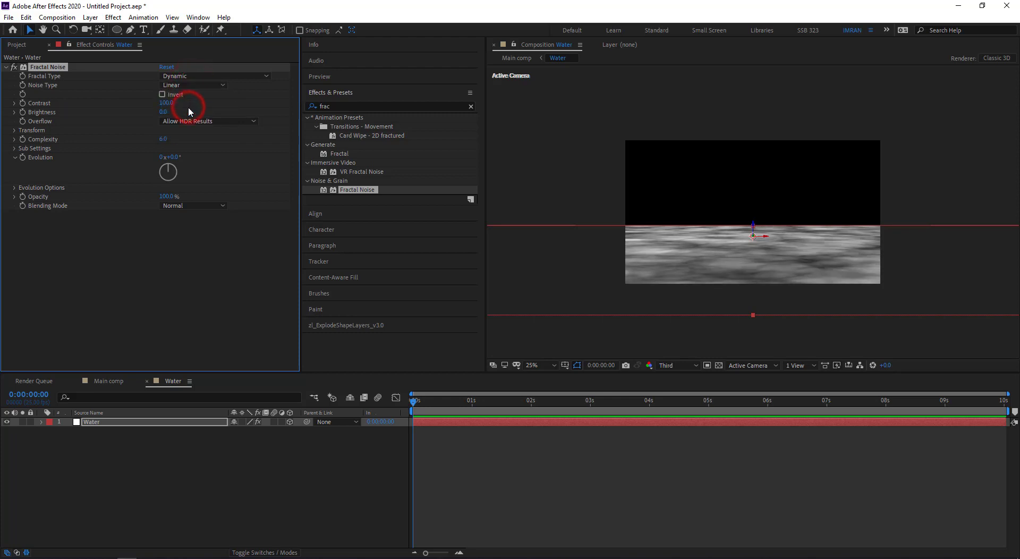
# Step: Add the expression time*130 to the Fractal Noise's Evolution property
pyautogui.keyDown('alt'); pyautogui.click(22, 157); pyautogui.keyUp('alt')
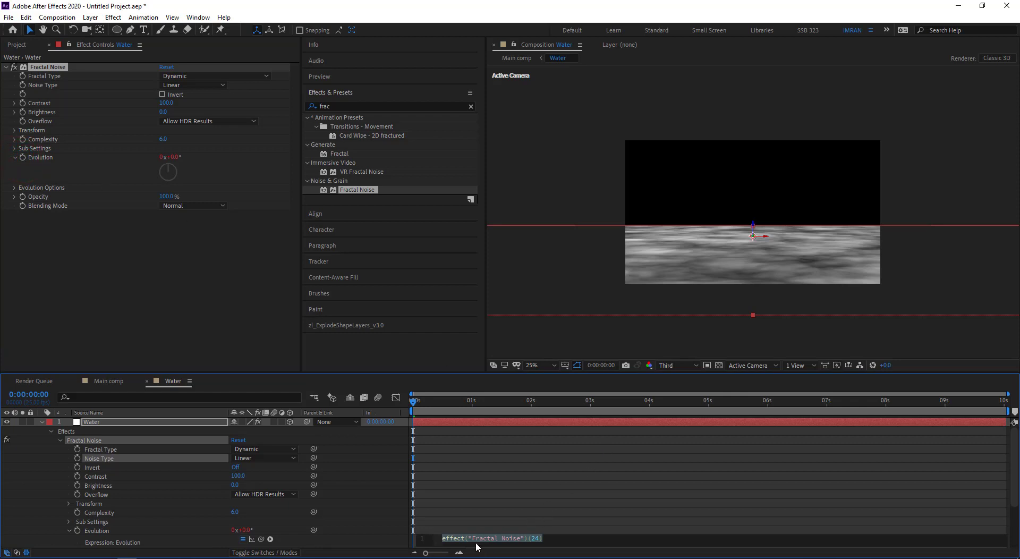
pyautogui.moveTo(557, 539); pyautogui.dragTo(441, 537)
pyautogui.write('time')
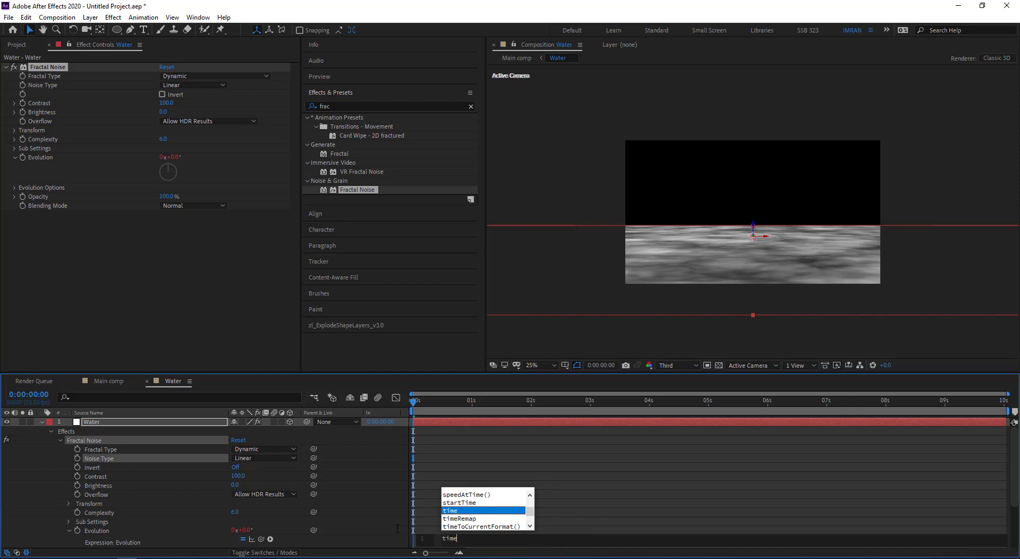
pyautogui.write('*')
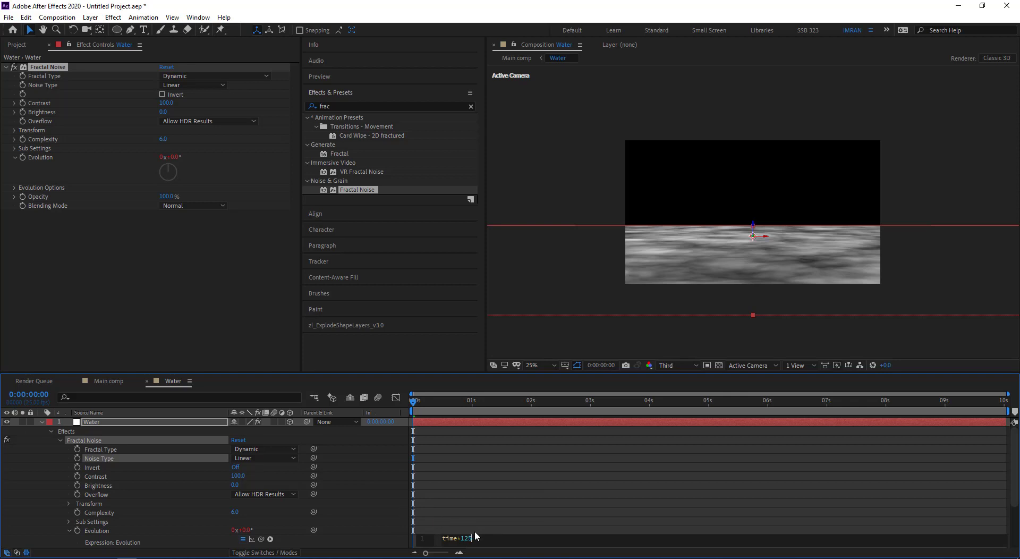
pyautogui.moveTo(472, 538); pyautogui.dragTo(466, 539)
pyautogui.write('20')
pyautogui.click(482, 534)
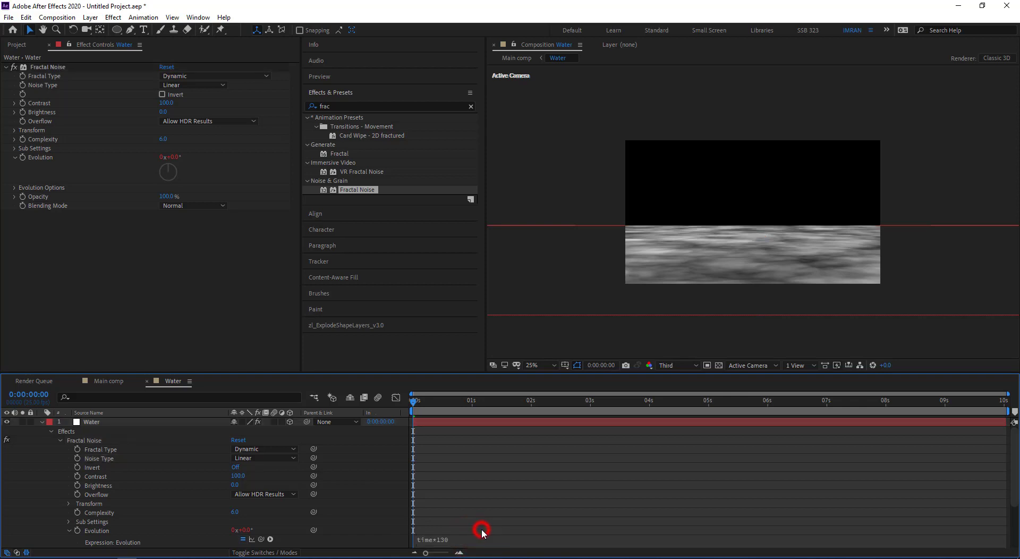
# Step: Enable Cycle Evolution in the Fractal Noise's Evolution Options
pyautogui.click(14, 189)
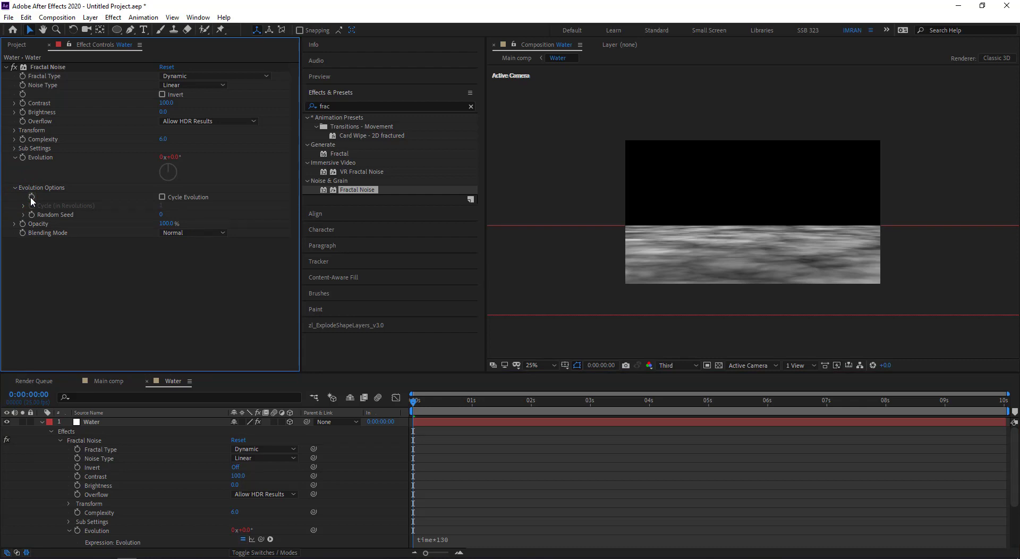
pyautogui.click(161, 202)
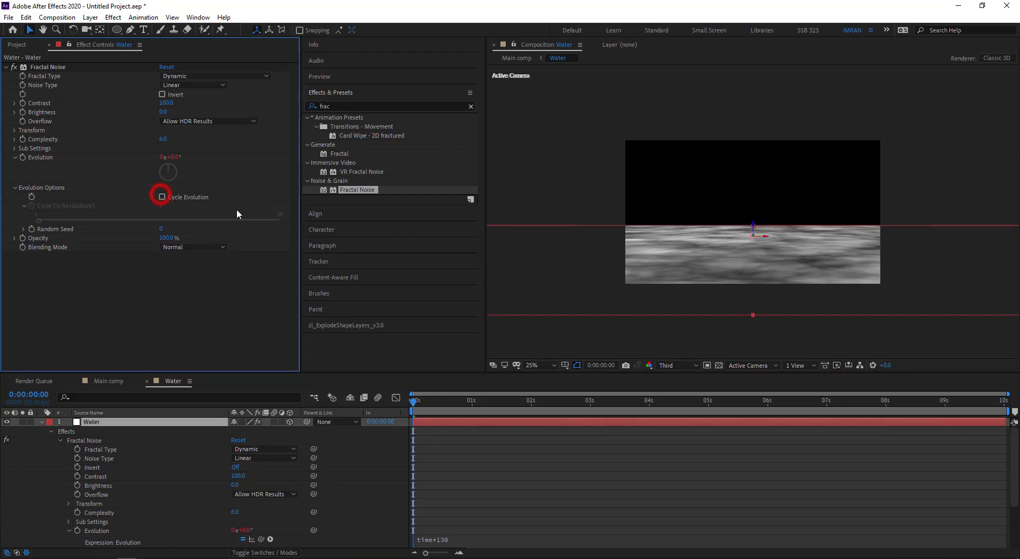
pyautogui.click(160, 198)
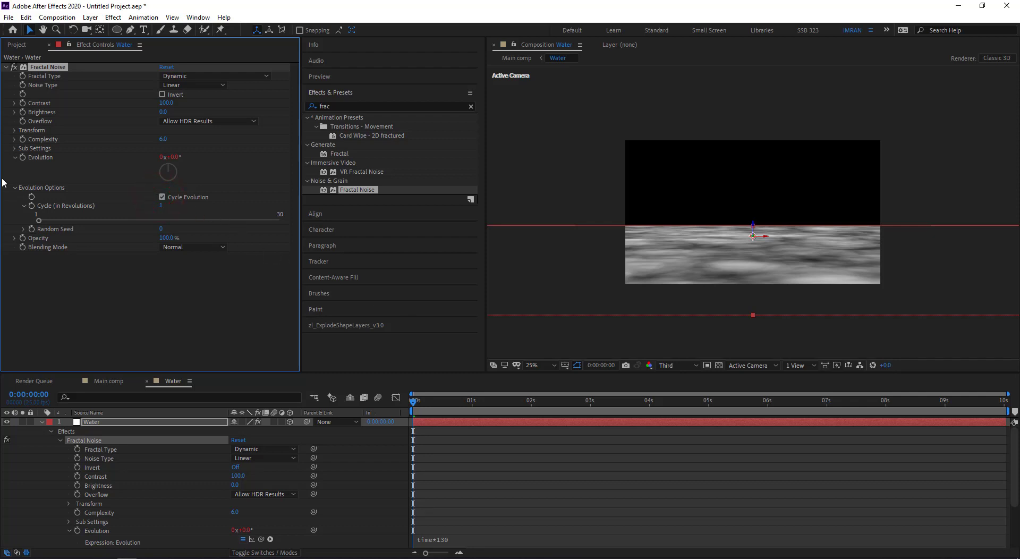
# Step: Add the expression time*130 to Cycle (in Revolutions) and collapse the Water layer's properties
pyautogui.keyDown('alt'); pyautogui.click(31, 206); pyautogui.keyUp('alt')
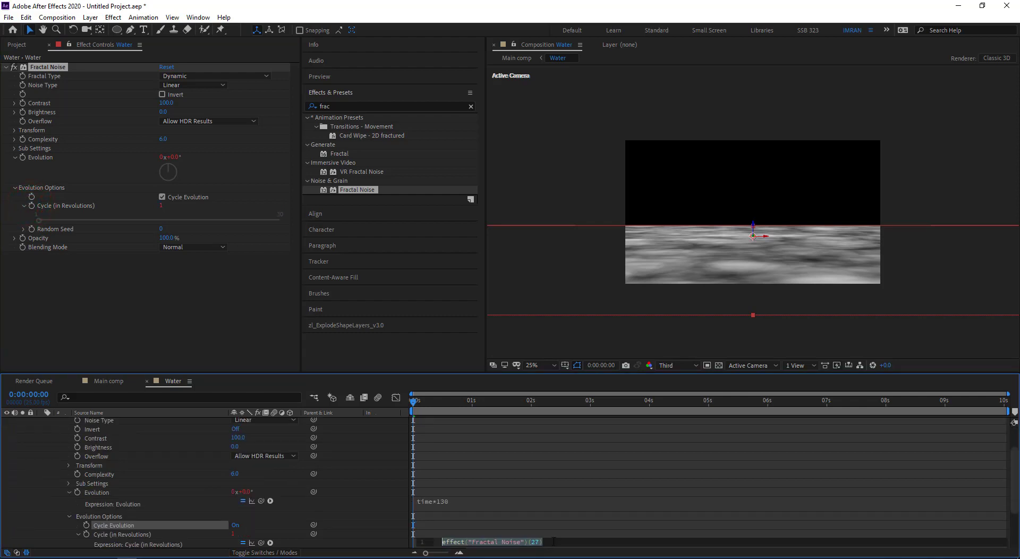
pyautogui.write('time')
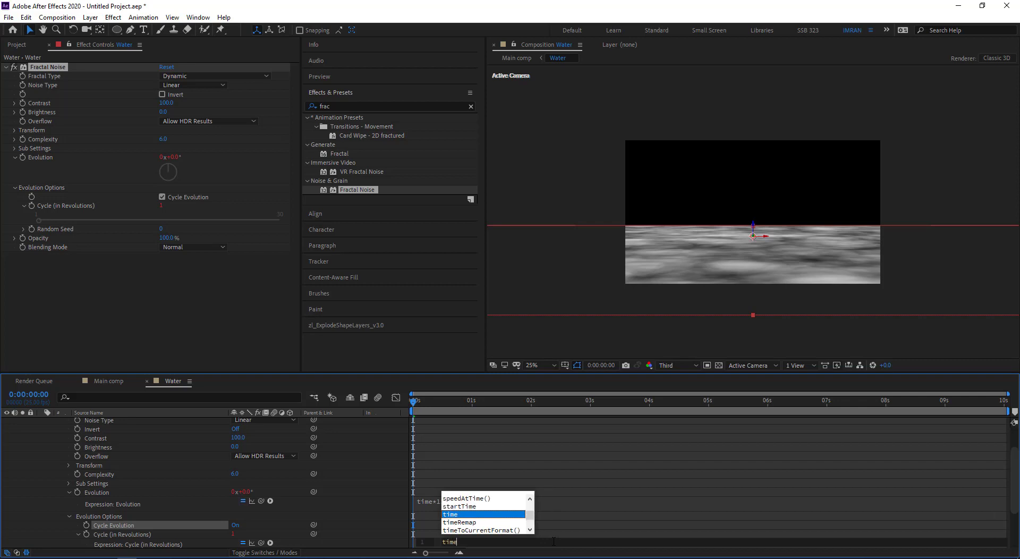
pyautogui.write('*')
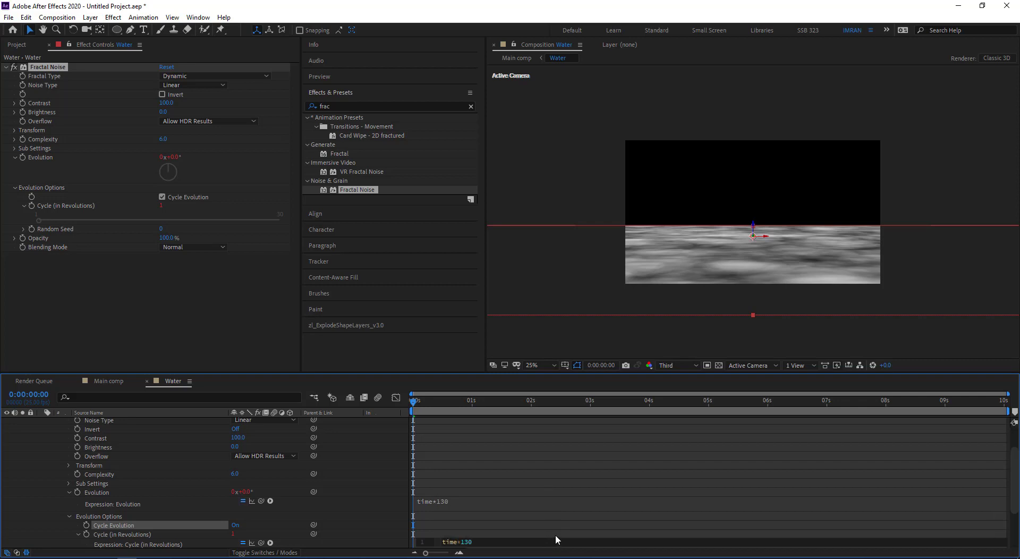
pyautogui.click(556, 538)
pyautogui.scroll(5, 46, 429)
pyautogui.click(41, 421)
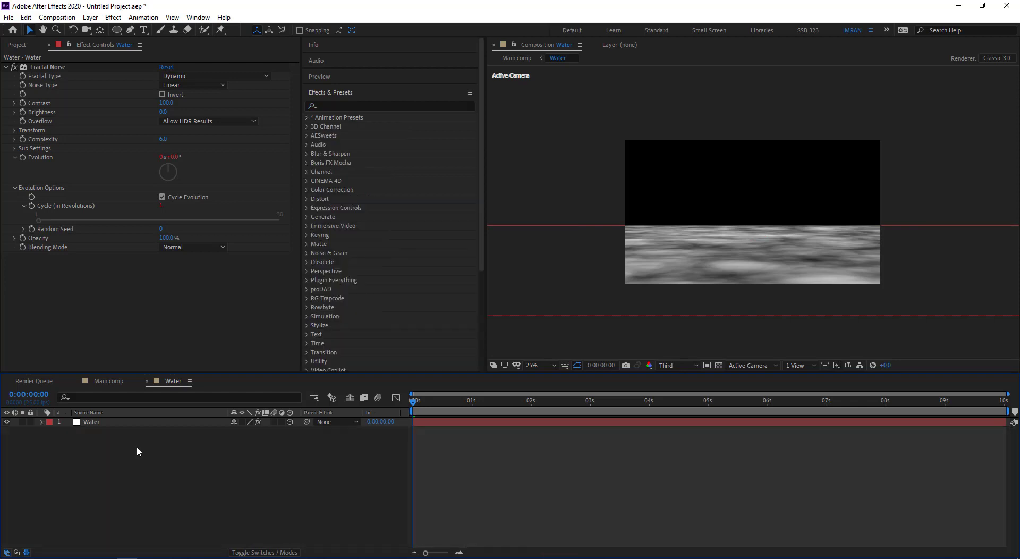
# Step: Create an adjustment layer above the Water solid and apply Turbulent Displace to it
pyautogui.rightClick(170, 471)
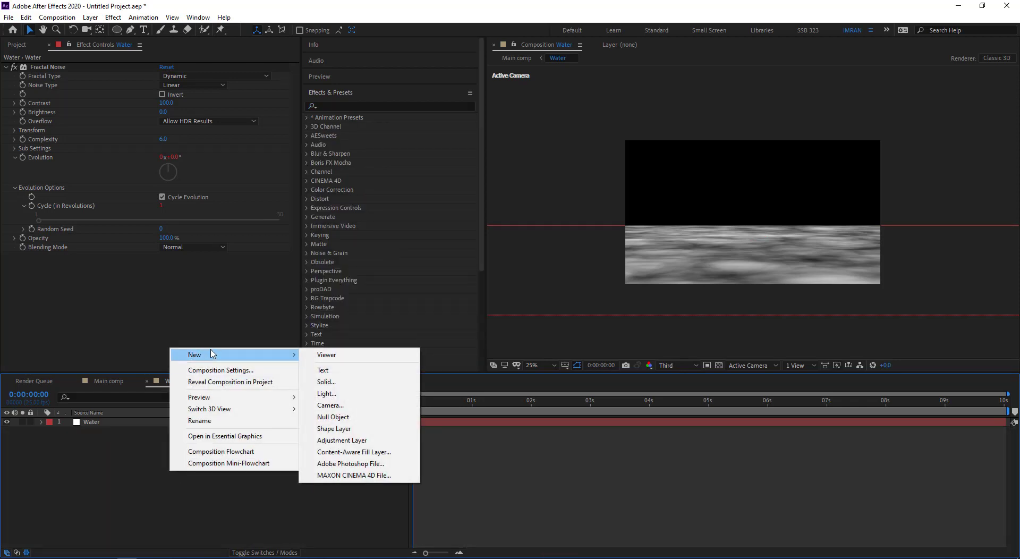
pyautogui.moveTo(291, 356)
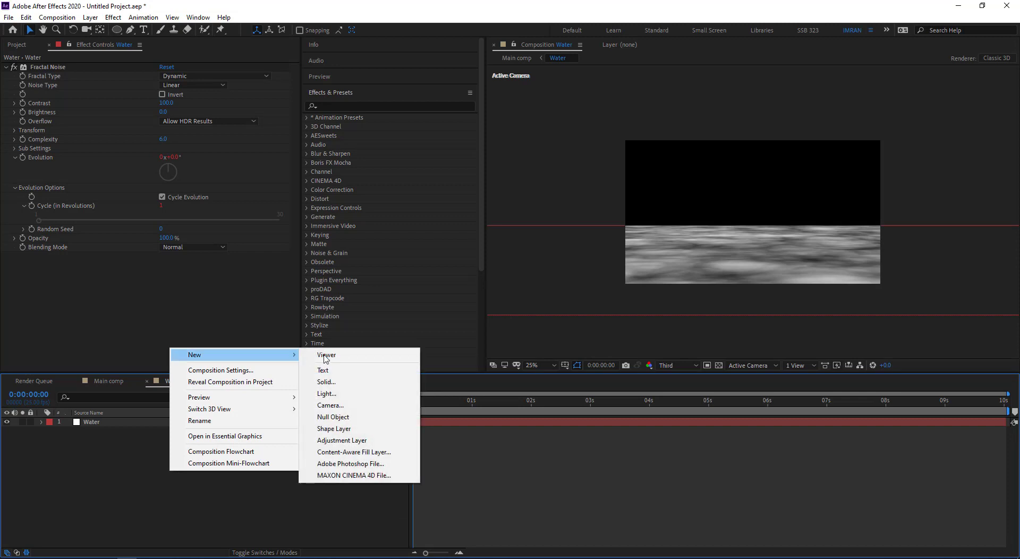
pyautogui.click(338, 441)
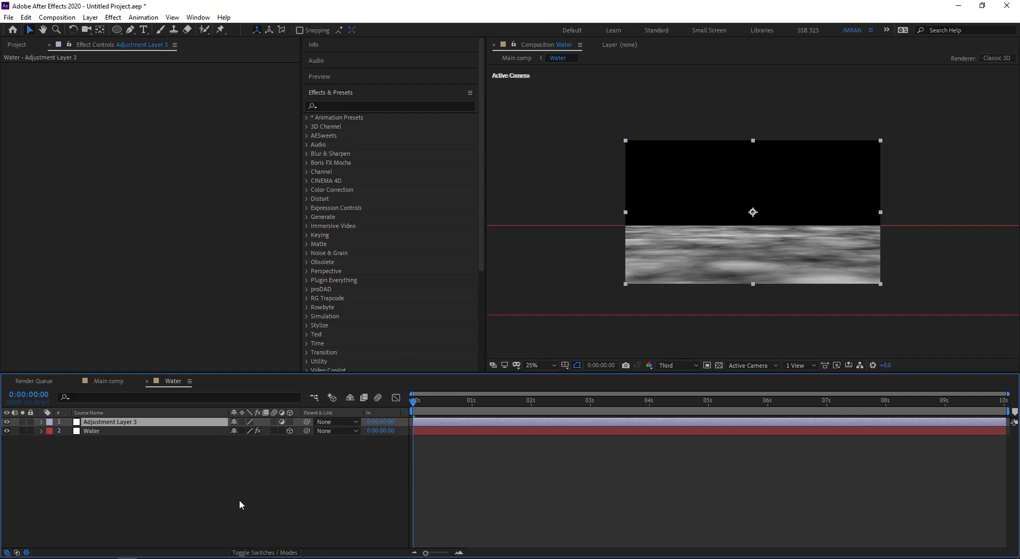
pyautogui.click(381, 108)
pyautogui.write('tur')
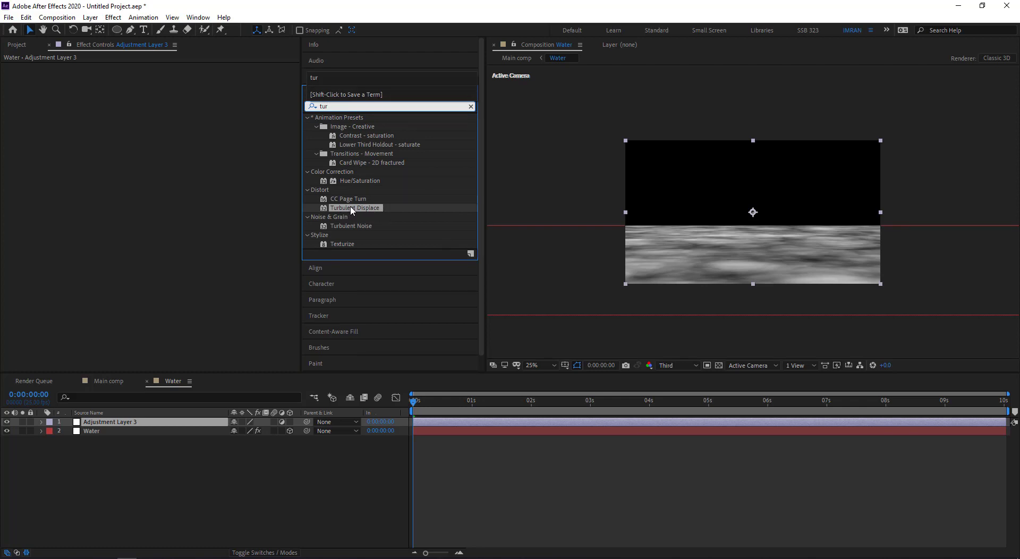
pyautogui.moveTo(370, 209); pyautogui.dragTo(150, 422)
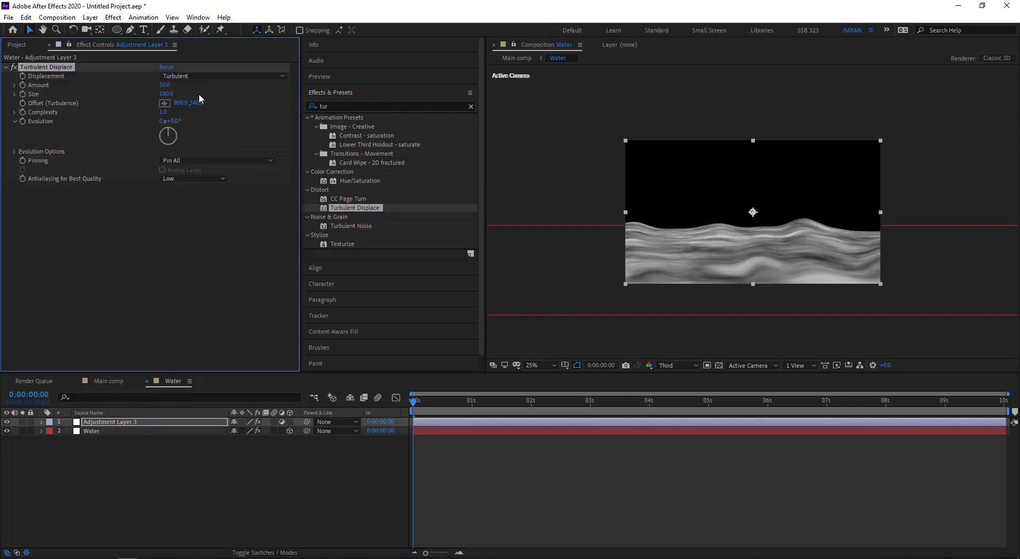
# Step: Set the Turbulent Displace Amount to 35 and its Size to 60
pyautogui.click(169, 86)
pyautogui.write('35')
pyautogui.press('Return')
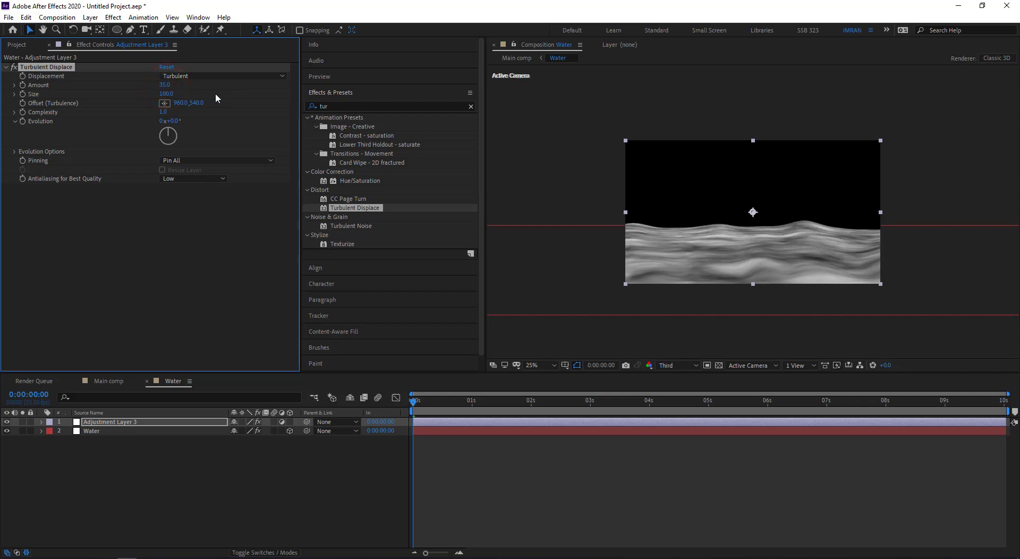
pyautogui.click(168, 94)
pyautogui.write('60')
pyautogui.press('Return')
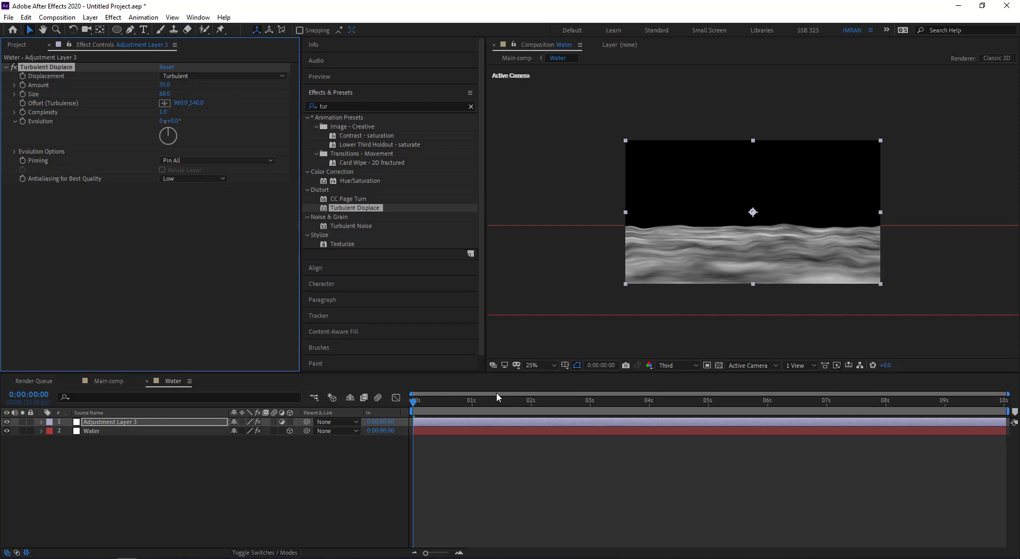
# Step: Preview the wave animation in the Water composition and scrub through it with the moon in Main comp
pyautogui.click(414, 401)
pyautogui.press('space')
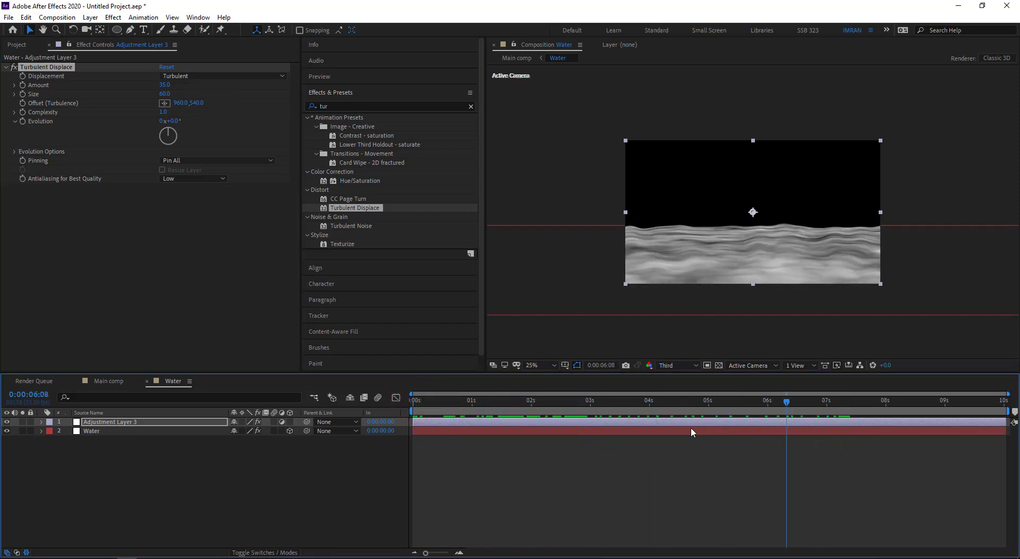
pyautogui.moveTo(909, 429); pyautogui.dragTo(584, 445)
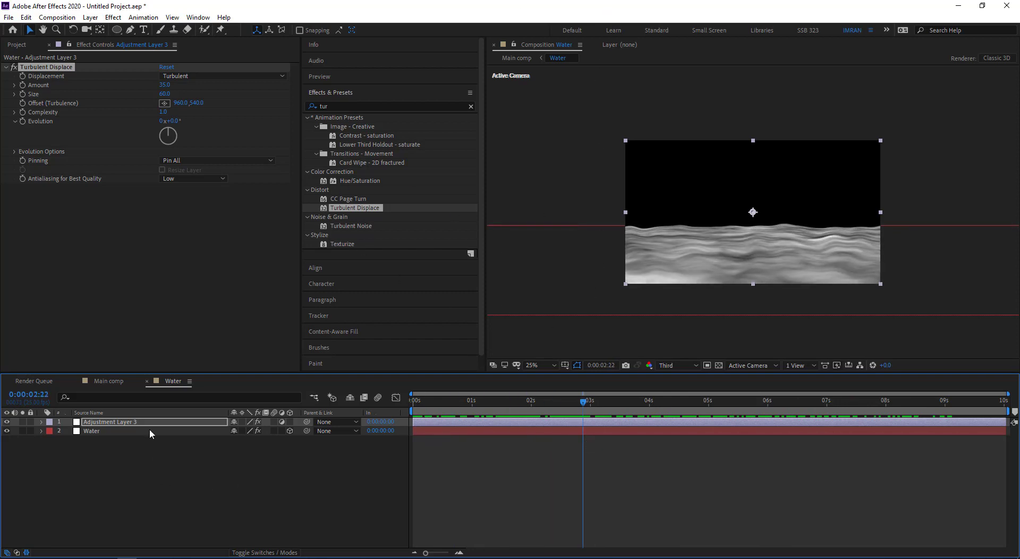
pyautogui.click(109, 381)
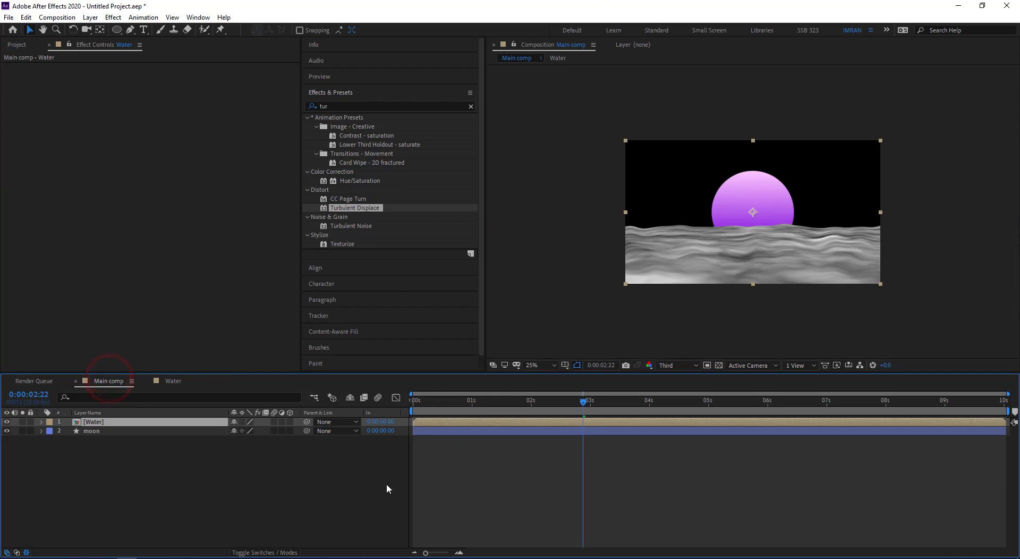
pyautogui.moveTo(455, 402); pyautogui.dragTo(522, 423)
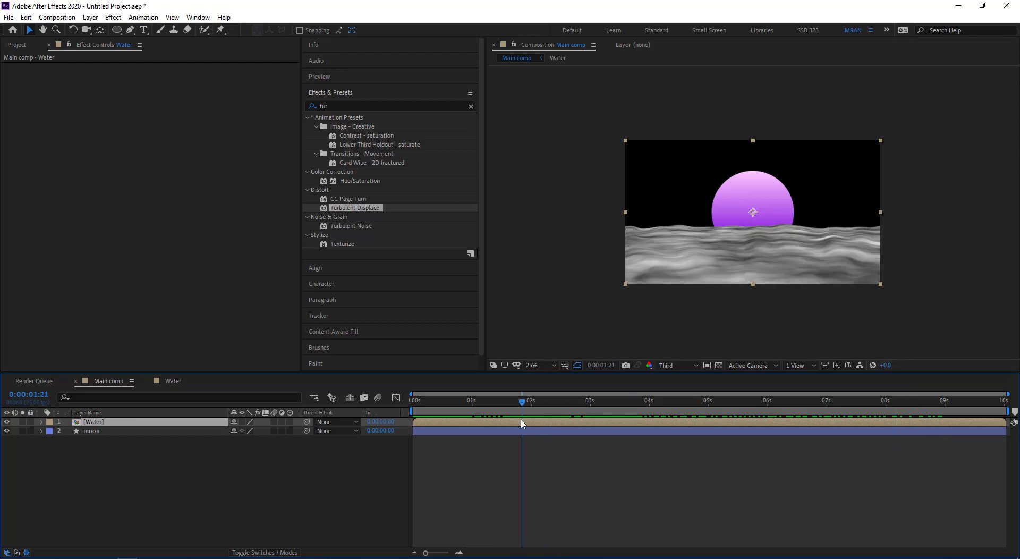
# Step: Create an adjustment layer above the Water layer in Main comp and apply the Displacement Map effect to it
pyautogui.click(150, 476)
pyautogui.rightClick(128, 481)
pyautogui.moveTo(156, 374)
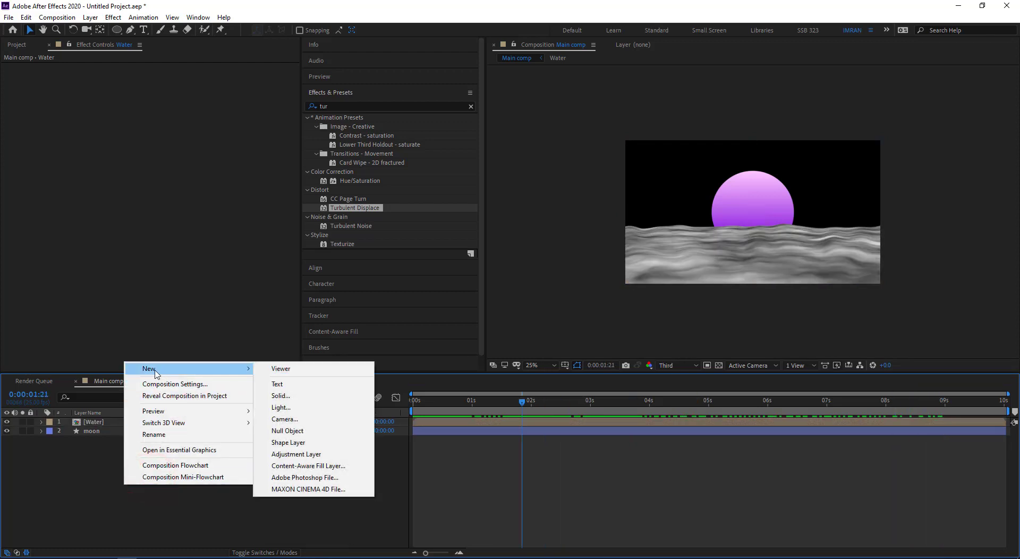
pyautogui.click(299, 458)
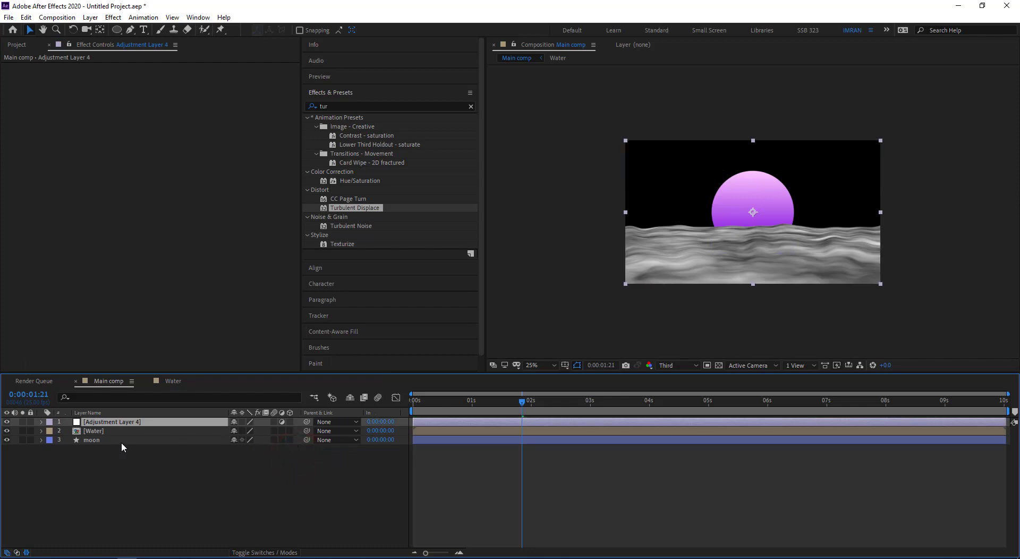
pyautogui.click(344, 106)
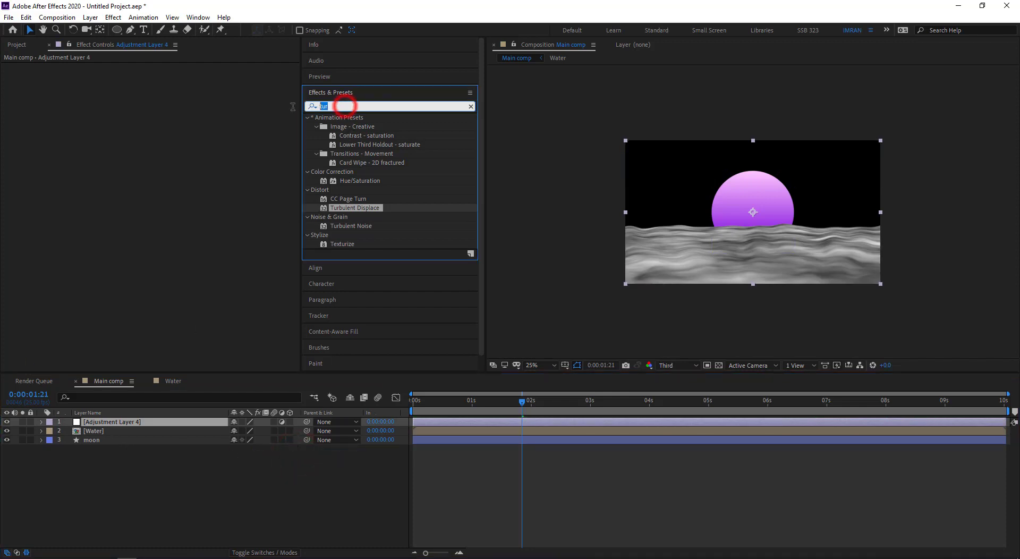
pyautogui.write('is')
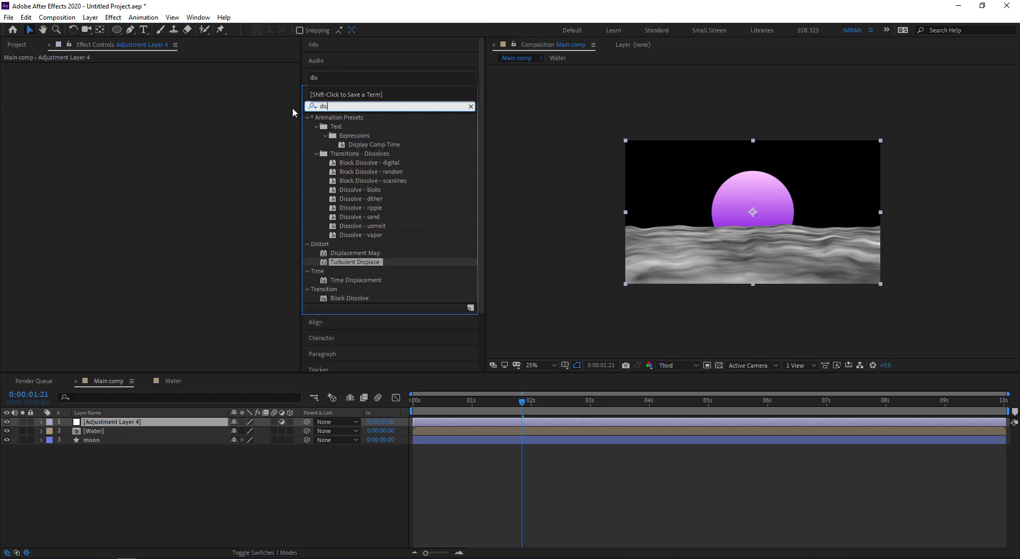
pyautogui.click(370, 252)
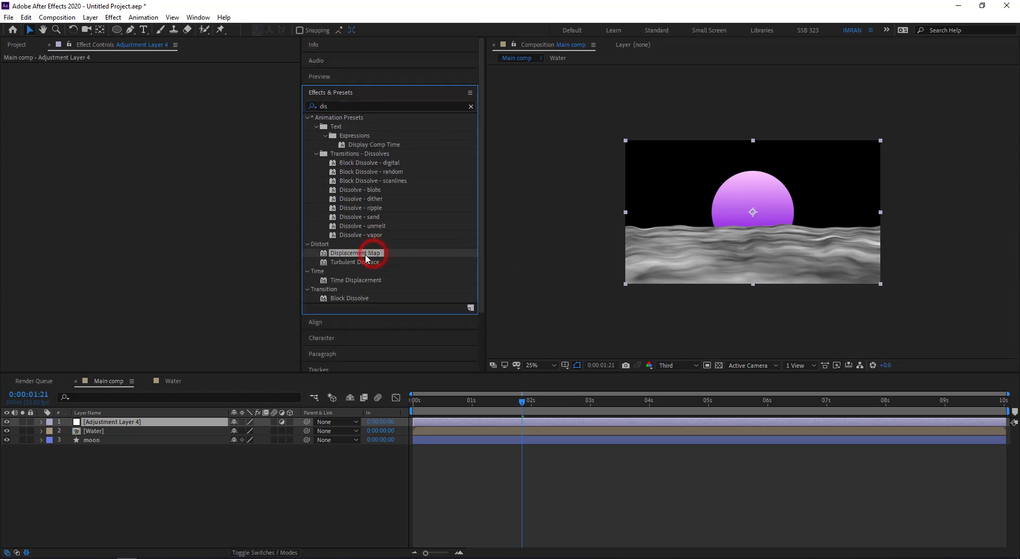
pyautogui.moveTo(367, 257); pyautogui.dragTo(126, 427)
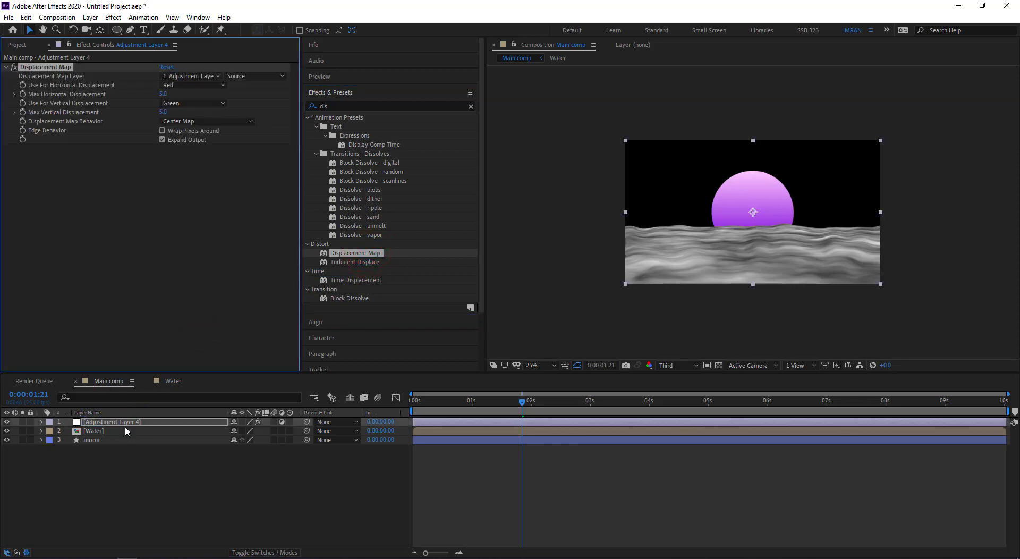
# Step: Pre-compose the moon shape layer into a new composition named Moon
pyautogui.click(105, 474)
pyautogui.click(98, 442)
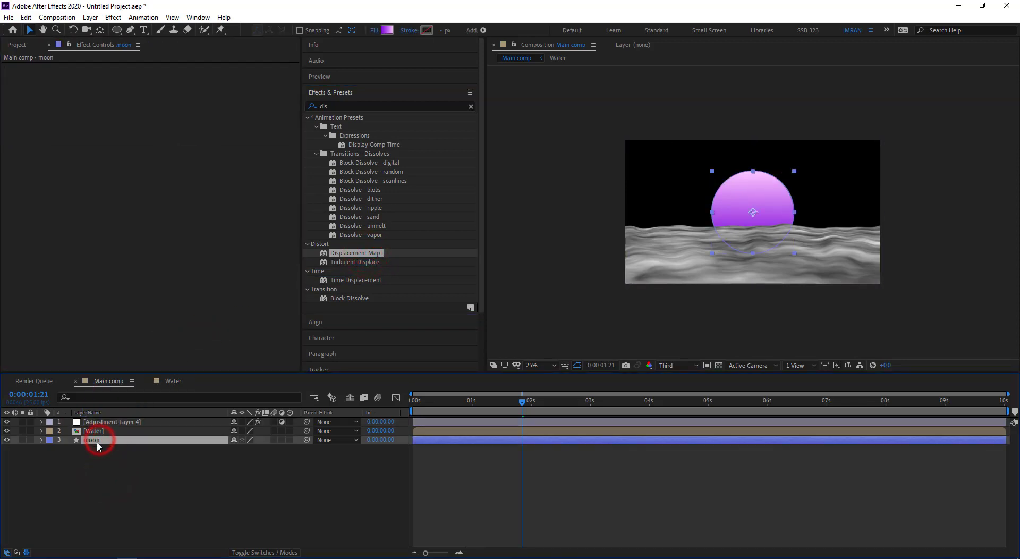
pyautogui.rightClick(111, 442)
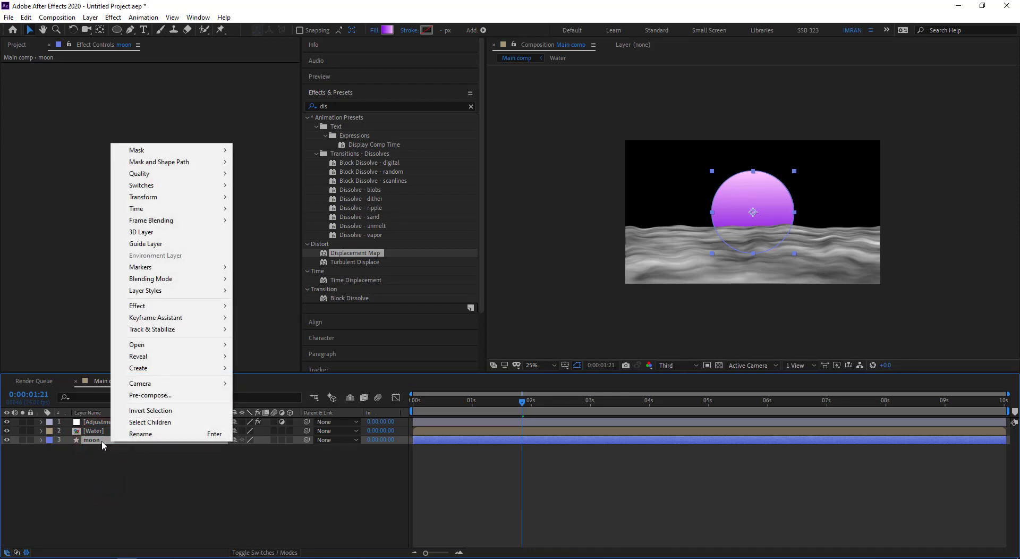
pyautogui.click(146, 395)
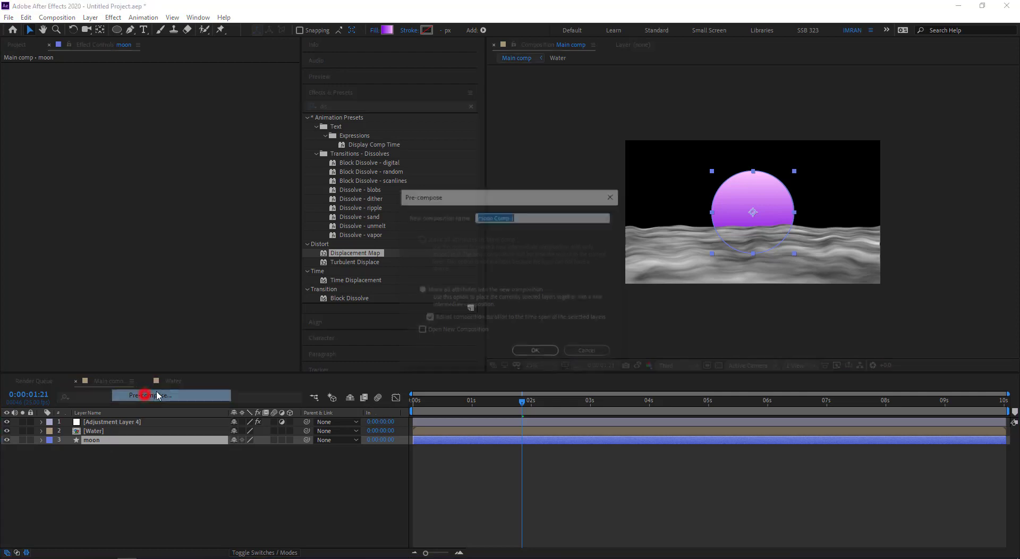
pyautogui.click(532, 215)
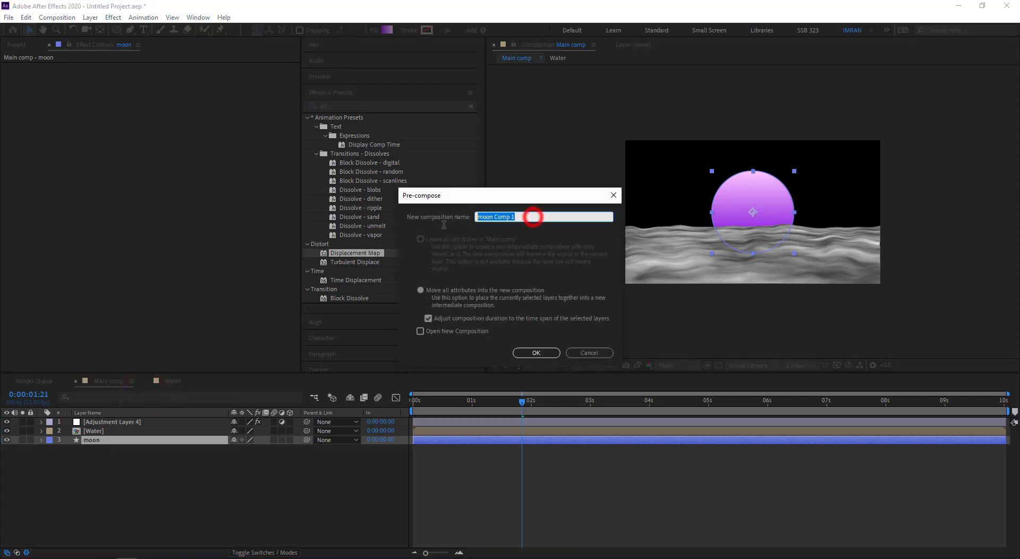
pyautogui.write('Moonm')
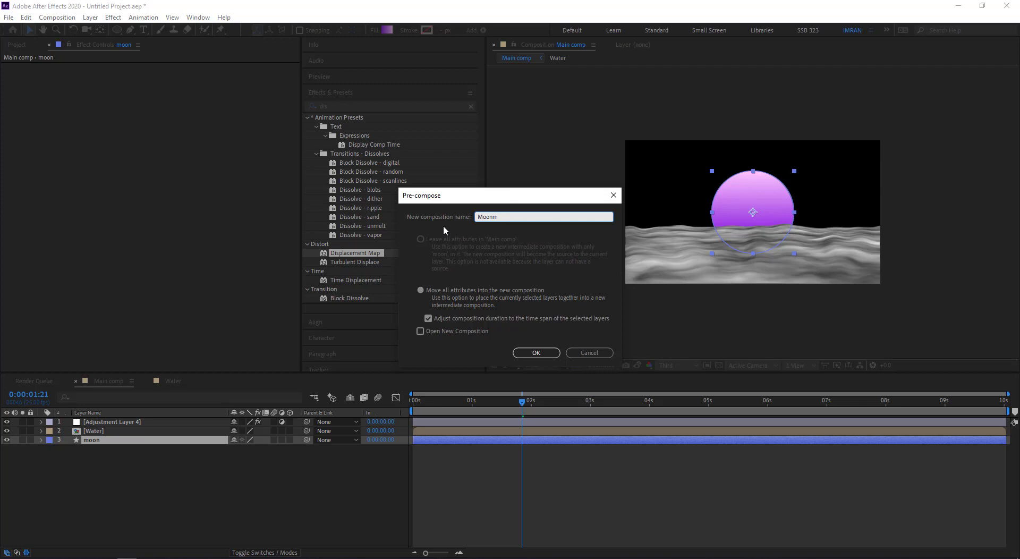
pyautogui.press('BackSpace')
pyautogui.click(536, 351)
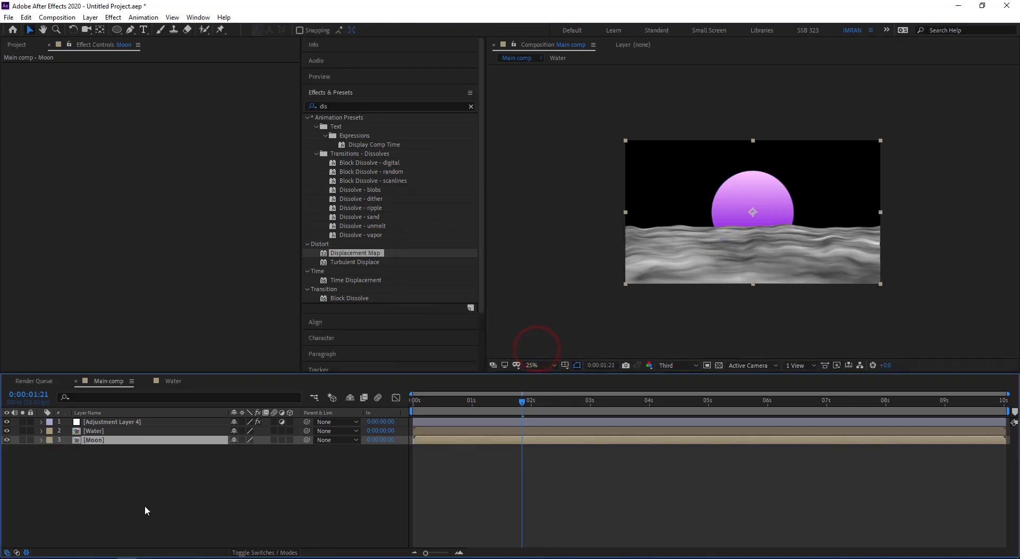
# Step: Set the Displacement Map Layer to Water and use Luminance for both horizontal and vertical displacement
pyautogui.click(111, 422)
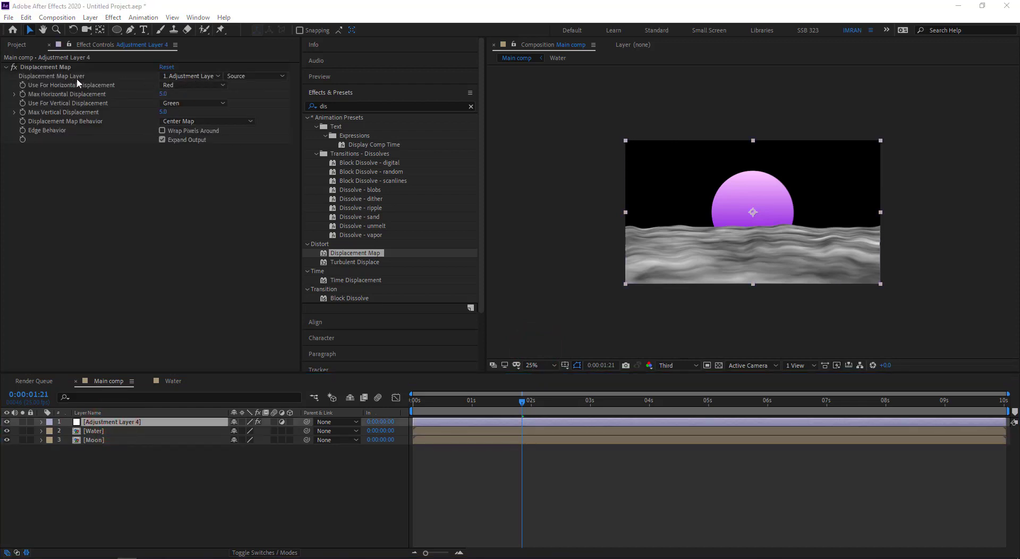
pyautogui.click(192, 77)
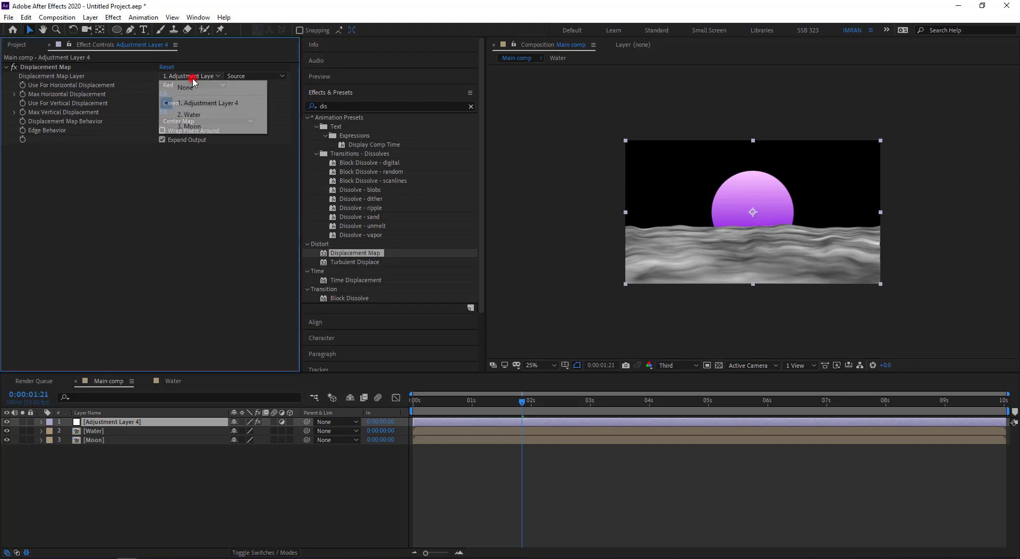
pyautogui.click(191, 116)
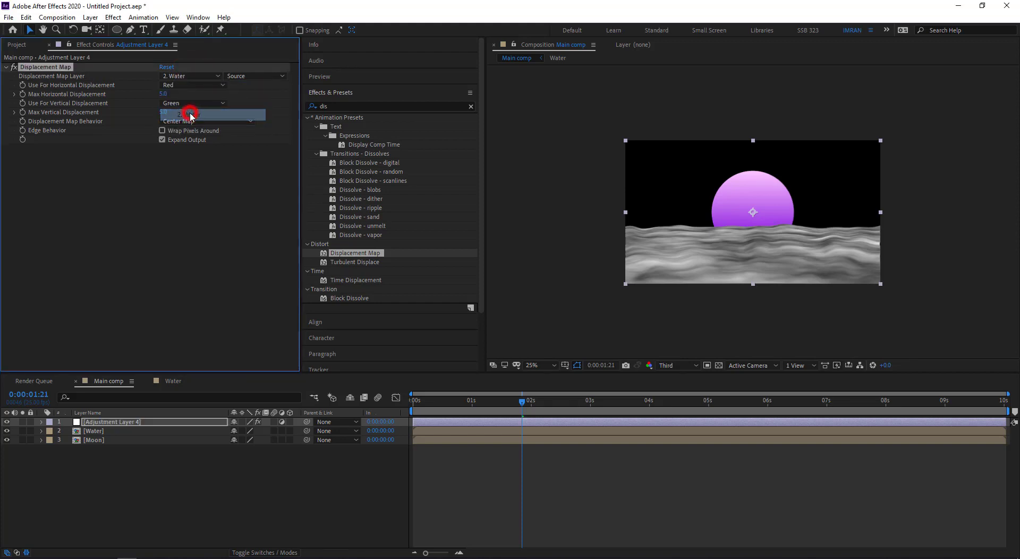
pyautogui.click(181, 86)
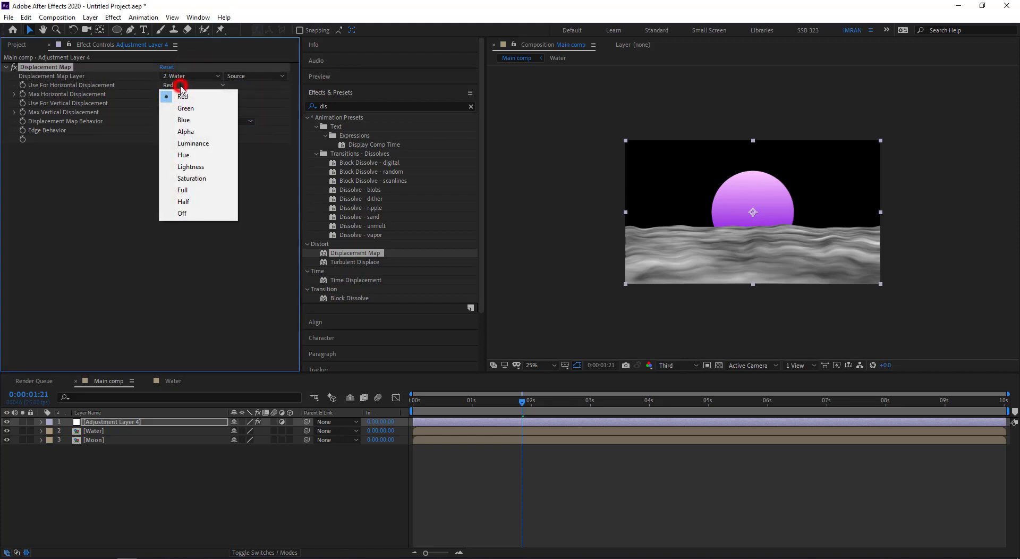
pyautogui.click(202, 144)
pyautogui.click(196, 104)
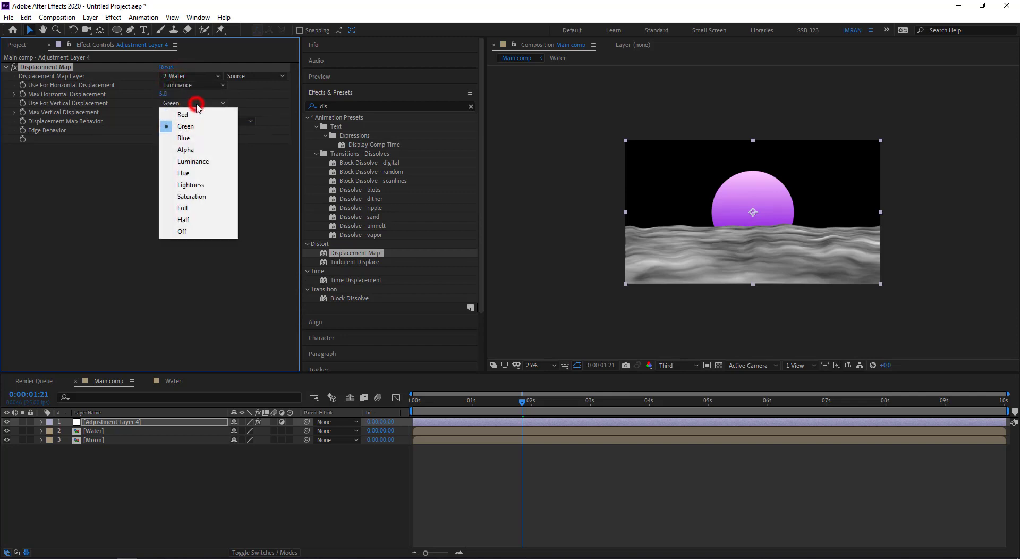
pyautogui.click(202, 161)
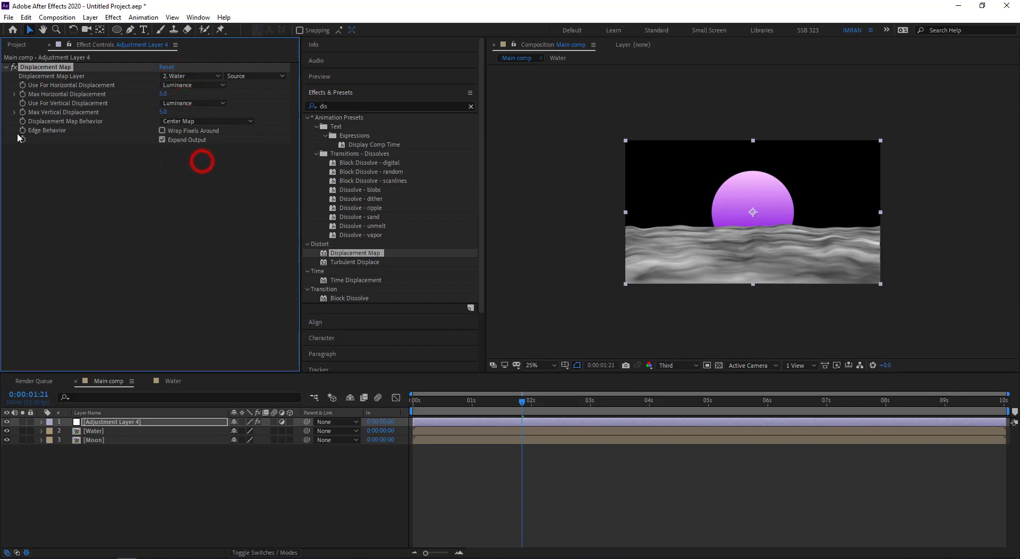
# Step: Set Max Horizontal Displacement to 190 and Max Vertical Displacement to 225, and scrub through the result
pyautogui.click(164, 94)
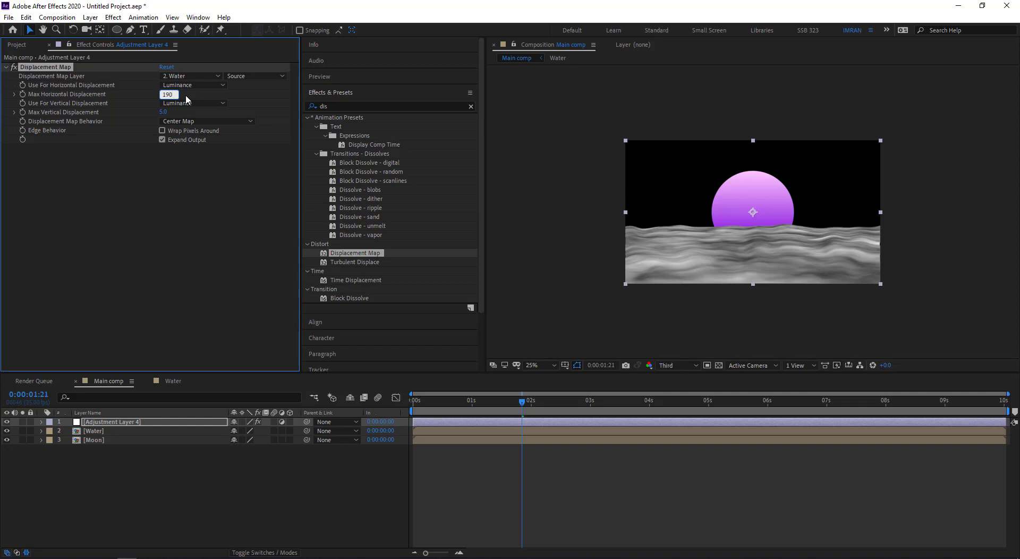
pyautogui.click(164, 112)
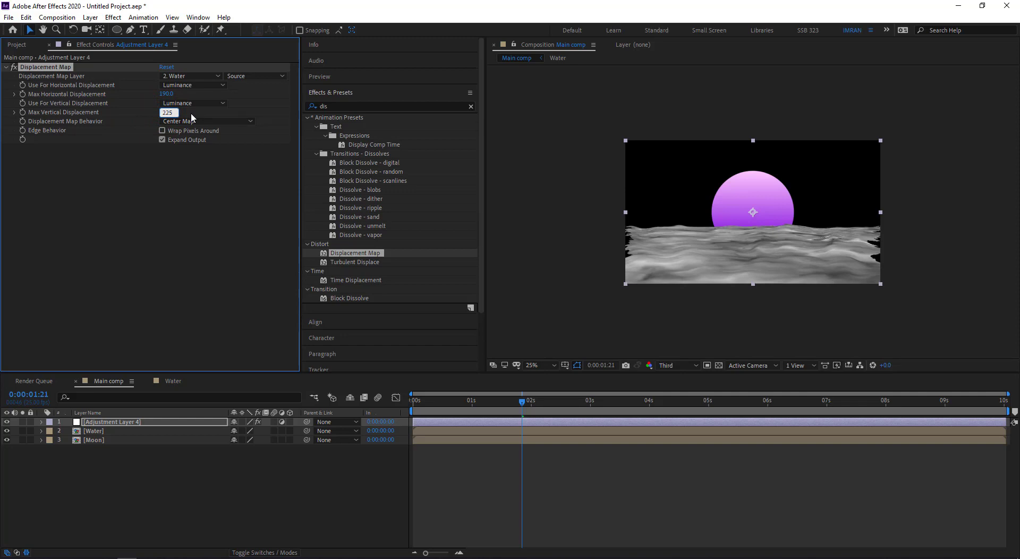
pyautogui.press('Return')
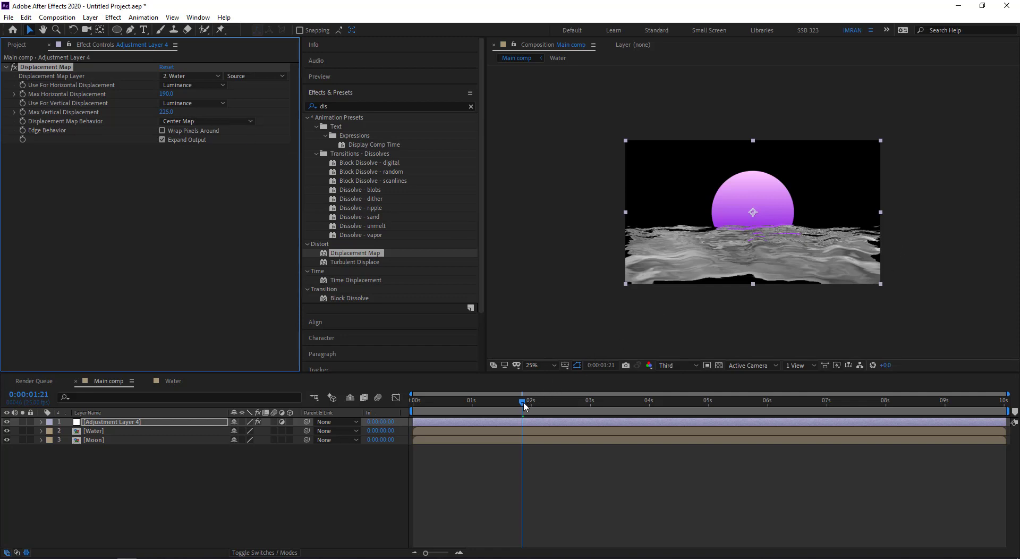
pyautogui.moveTo(524, 407); pyautogui.dragTo(518, 429)
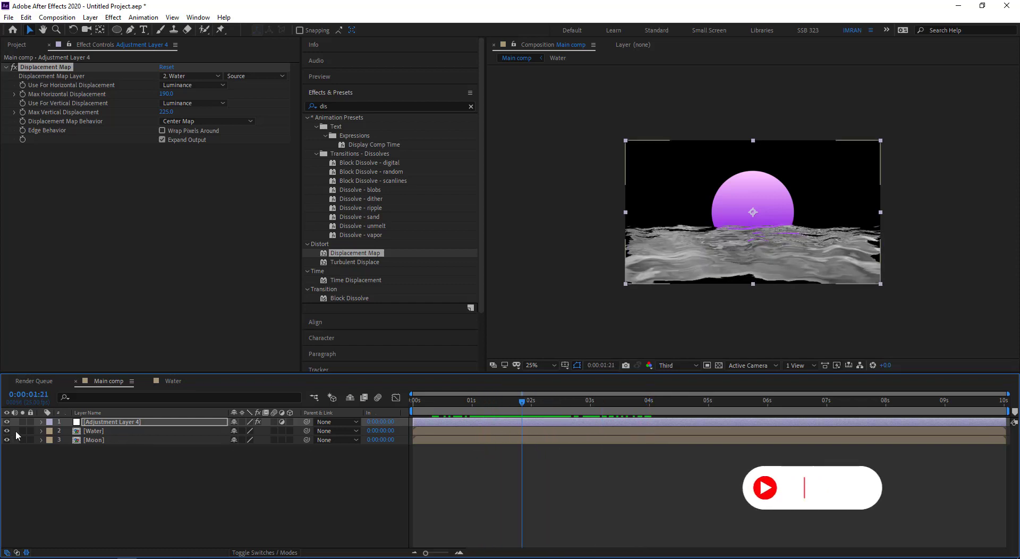
# Step: Hide the Water layer in Main comp and scrub back to 0:00:00:17 to check the moon's distortion
pyautogui.click(109, 430)
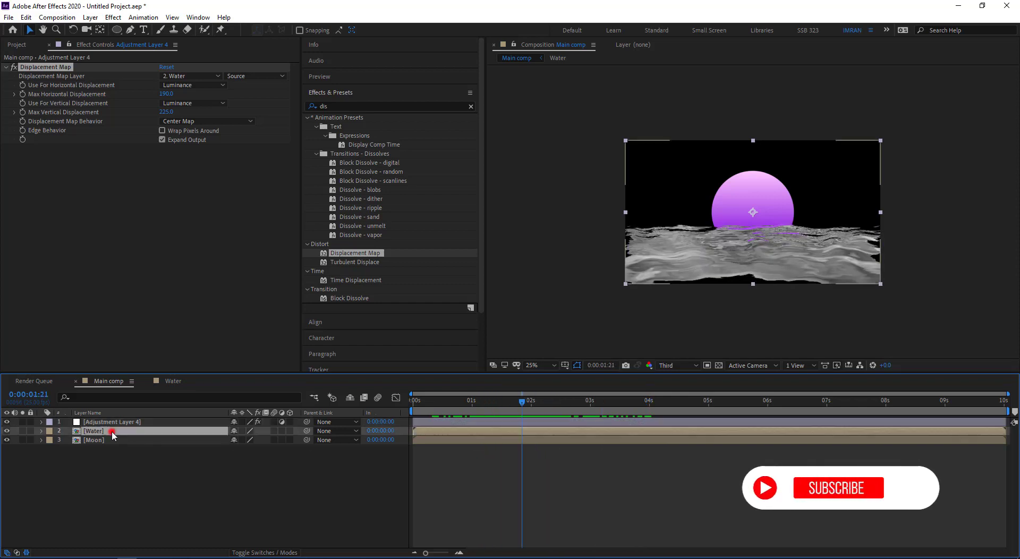
pyautogui.click(7, 431)
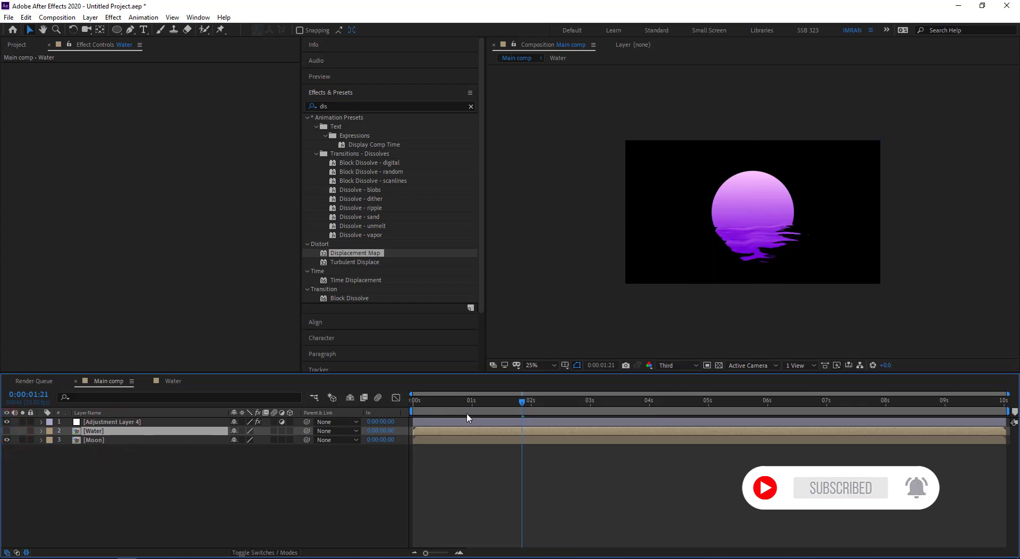
pyautogui.moveTo(516, 406); pyautogui.dragTo(453, 431)
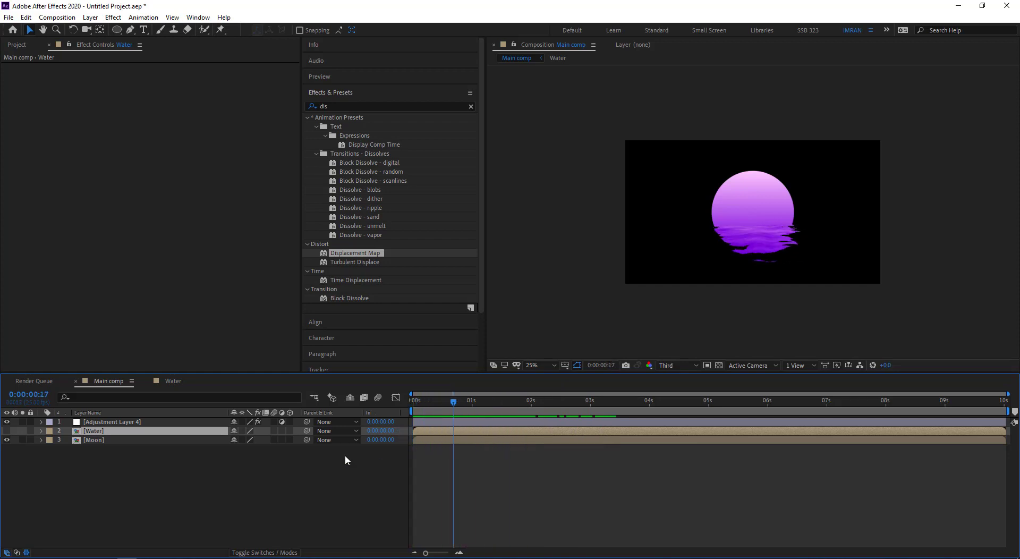
# Step: Add an adjustment layer between the Water and Moon layers and rename it mirror
pyautogui.rightClick(133, 474)
pyautogui.moveTo(180, 359)
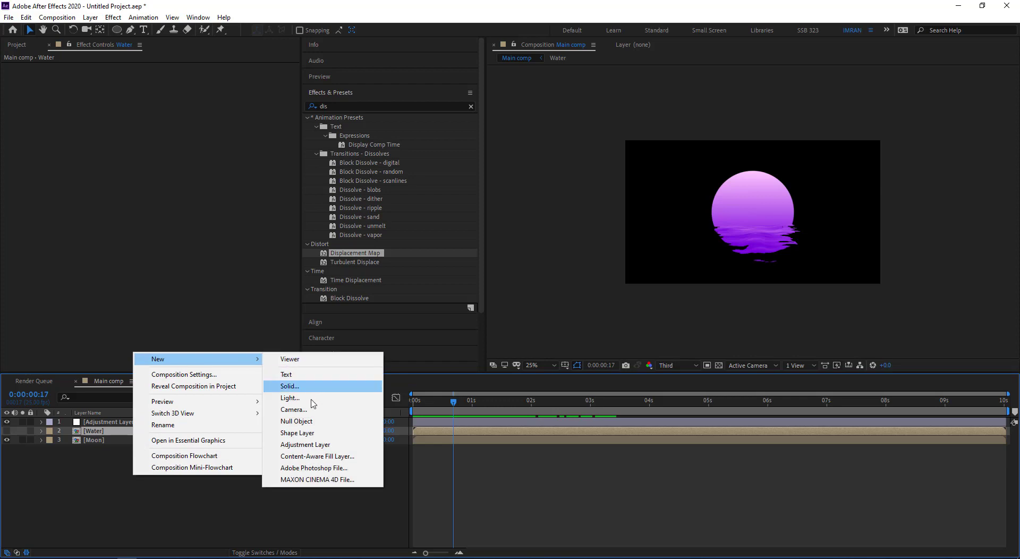
pyautogui.click(306, 445)
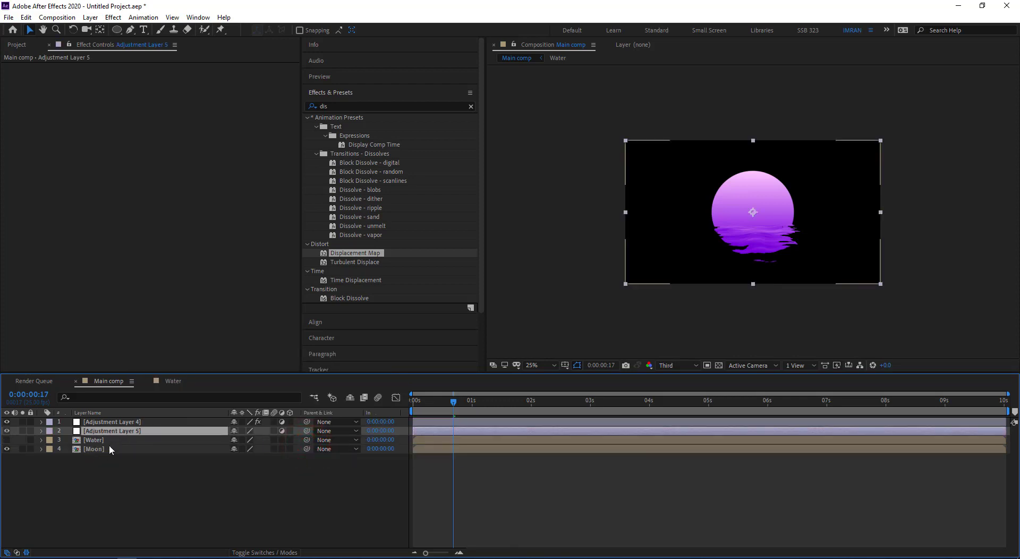
pyautogui.moveTo(127, 430); pyautogui.dragTo(129, 452)
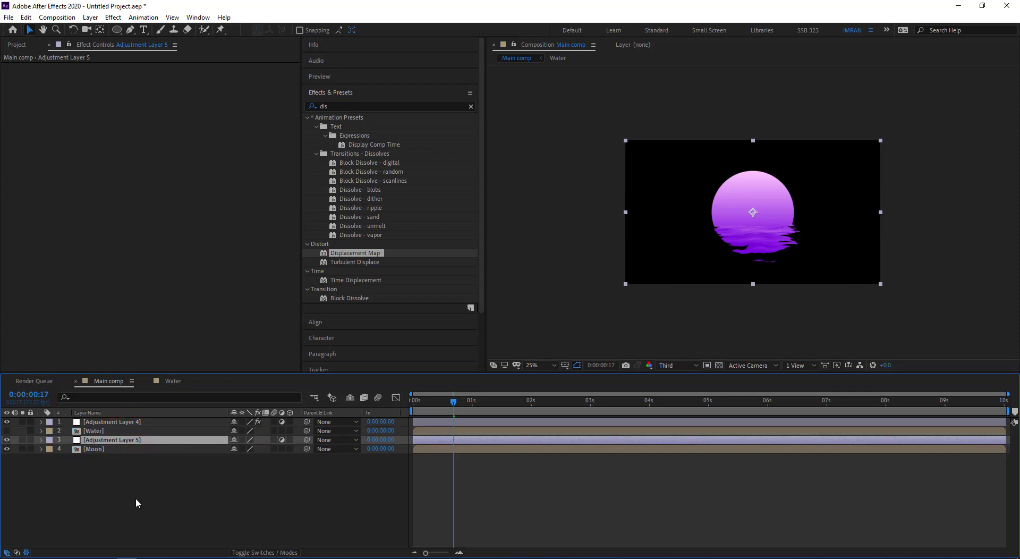
pyautogui.press('Return')
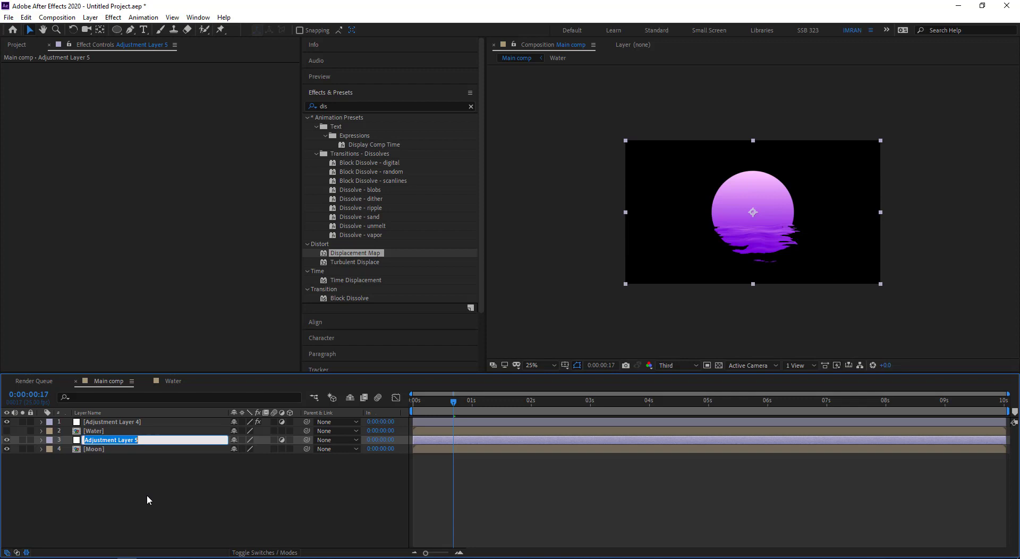
pyautogui.write('mirror')
pyautogui.press('Return')
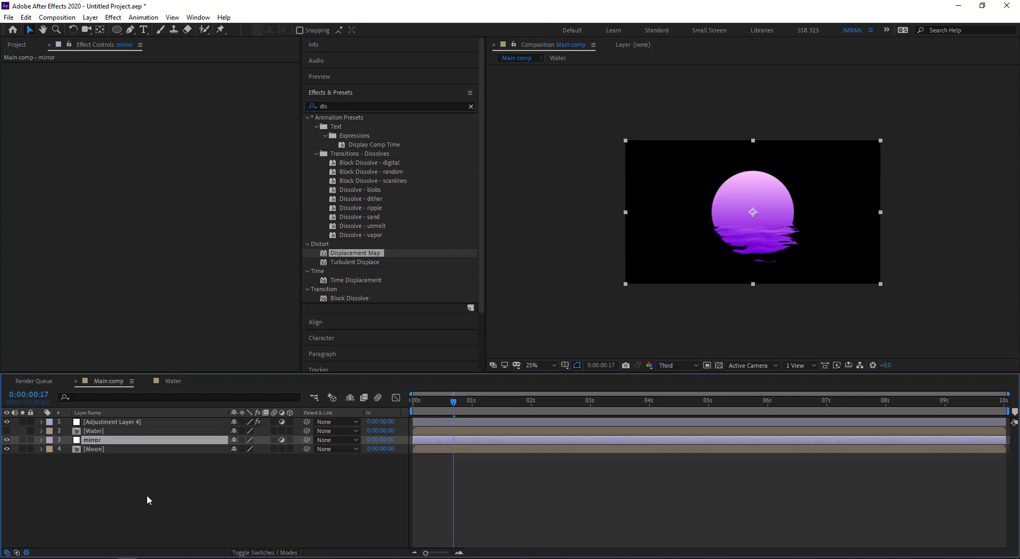
# Step: Apply the Mirror effect to the mirror layer and set its Reflection Angle to 90°
pyautogui.click(101, 441)
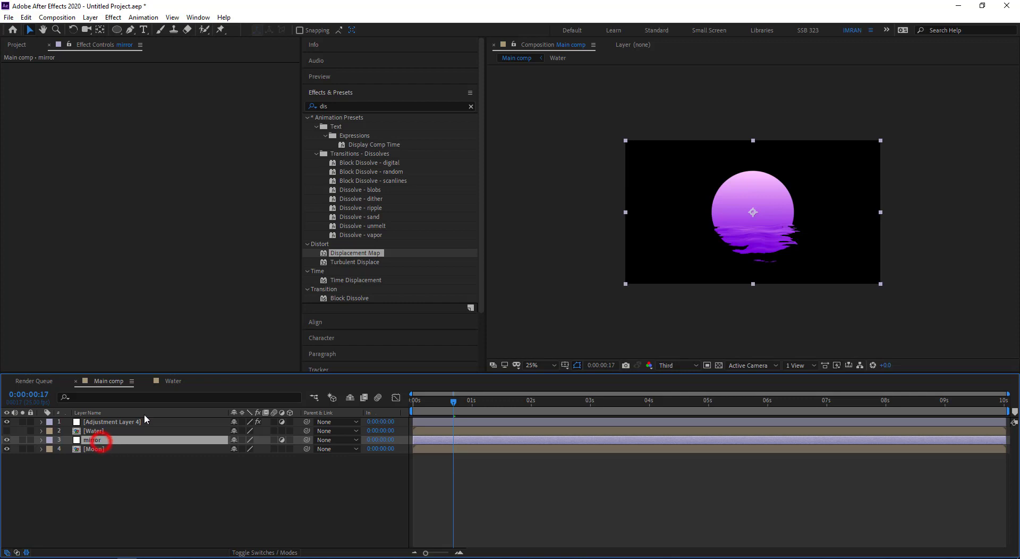
pyautogui.click(339, 106)
pyautogui.write('mi')
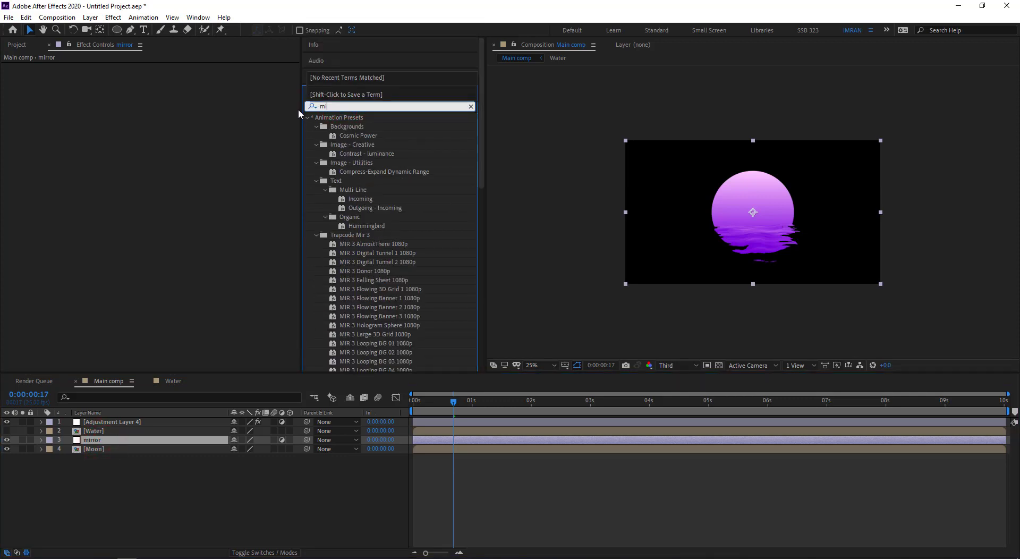
pyautogui.write('i')
pyautogui.press('BackSpace')
pyautogui.write('rr')
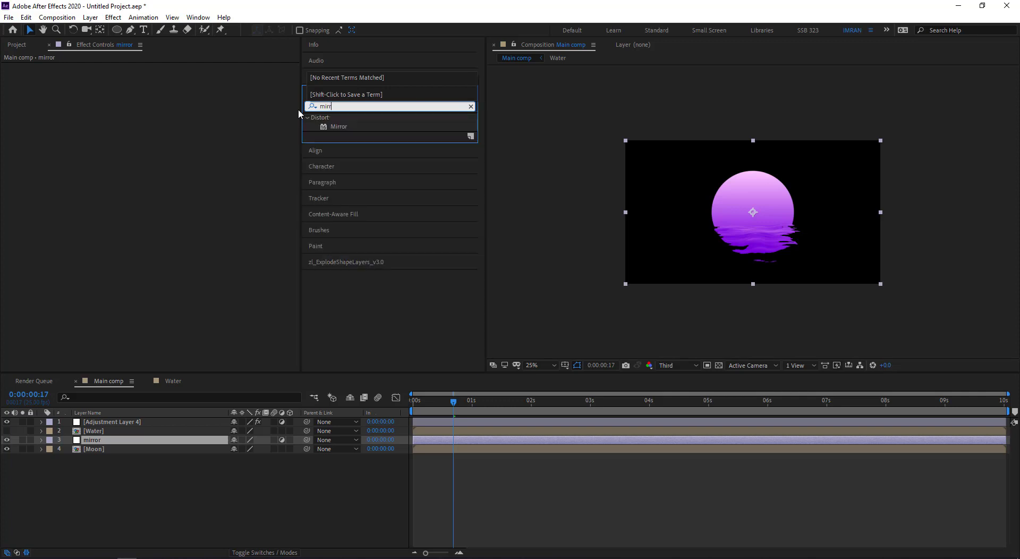
pyautogui.moveTo(337, 127); pyautogui.dragTo(114, 442)
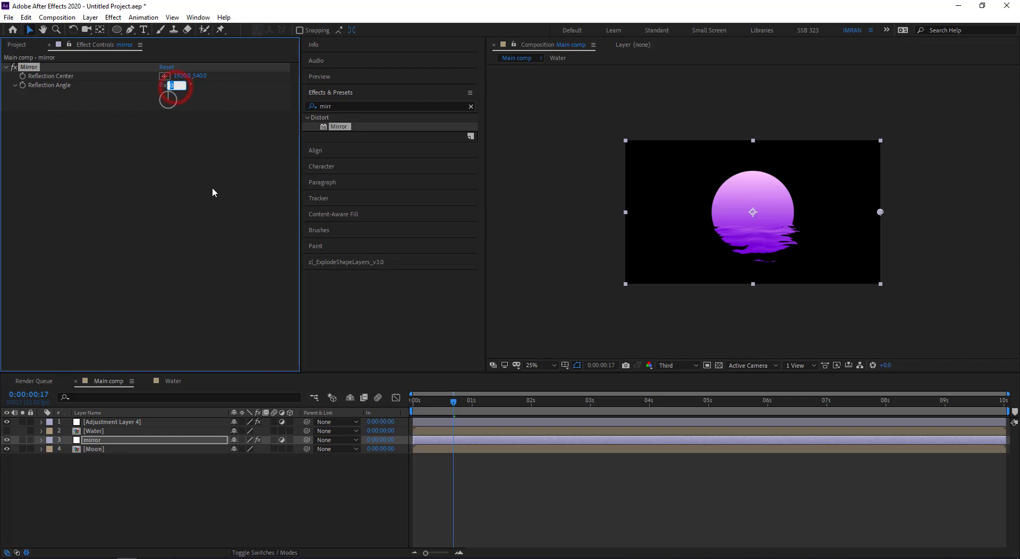
pyautogui.write('90')
pyautogui.press('Return')
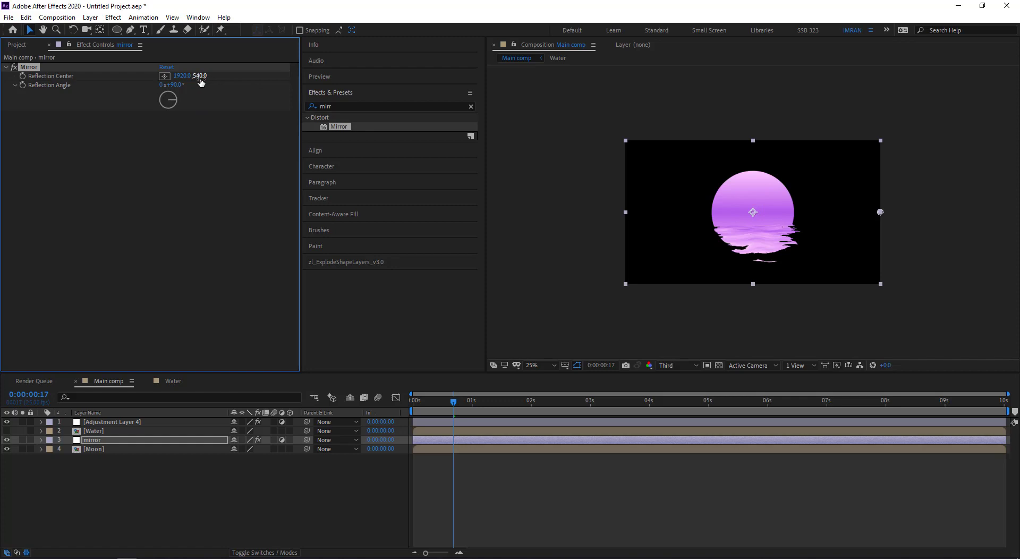
# Step: Lower the Mirror effect's reflection line by setting the Reflection Center's vertical value to about 632
pyautogui.moveTo(201, 81); pyautogui.dragTo(245, 83)
pyautogui.press('.')
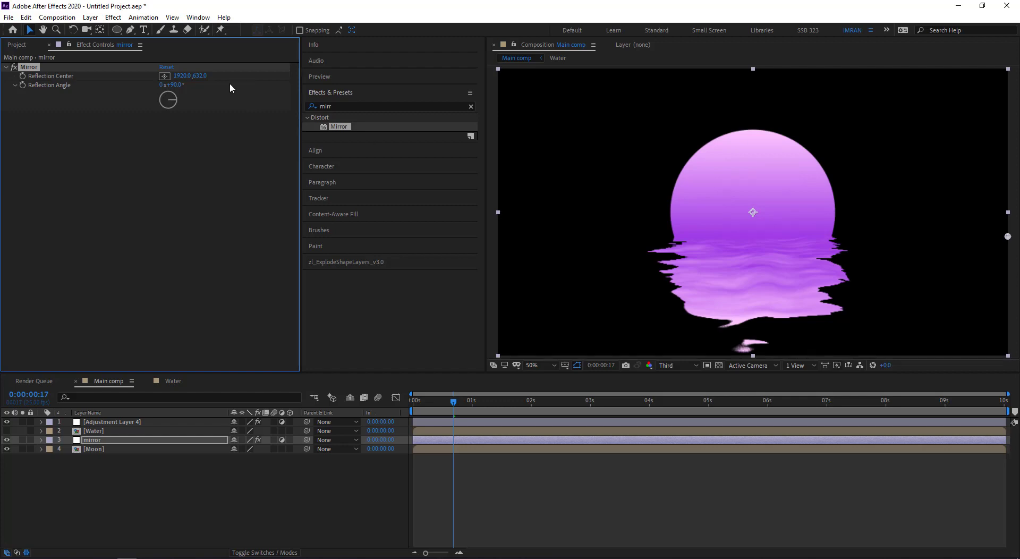
pyautogui.moveTo(200, 75); pyautogui.dragTo(202, 76)
# Step: Add a second instance of the Water composition to Main comp, between the hidden Water layer and the mirror layer
pyautogui.click(98, 431)
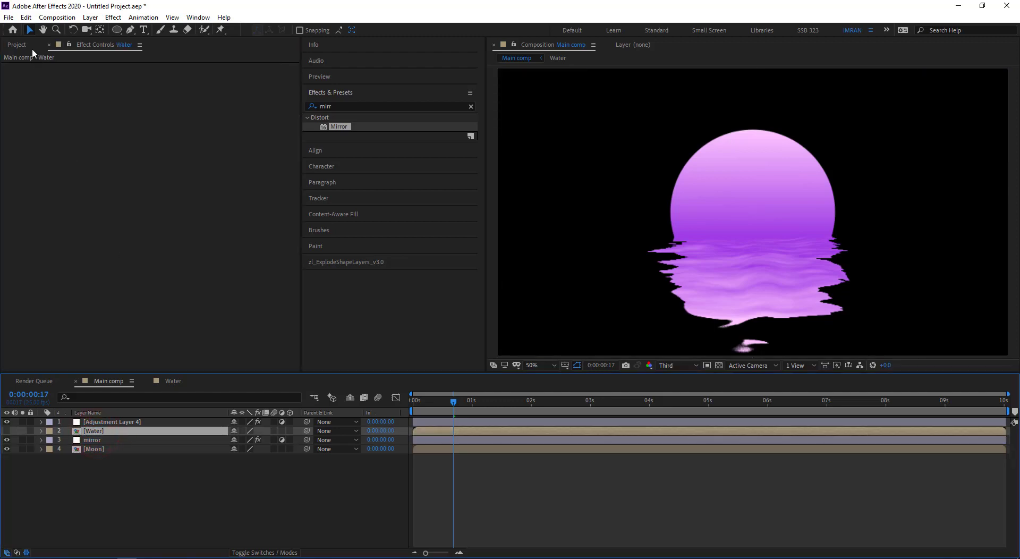
pyautogui.click(18, 44)
pyautogui.click(42, 211)
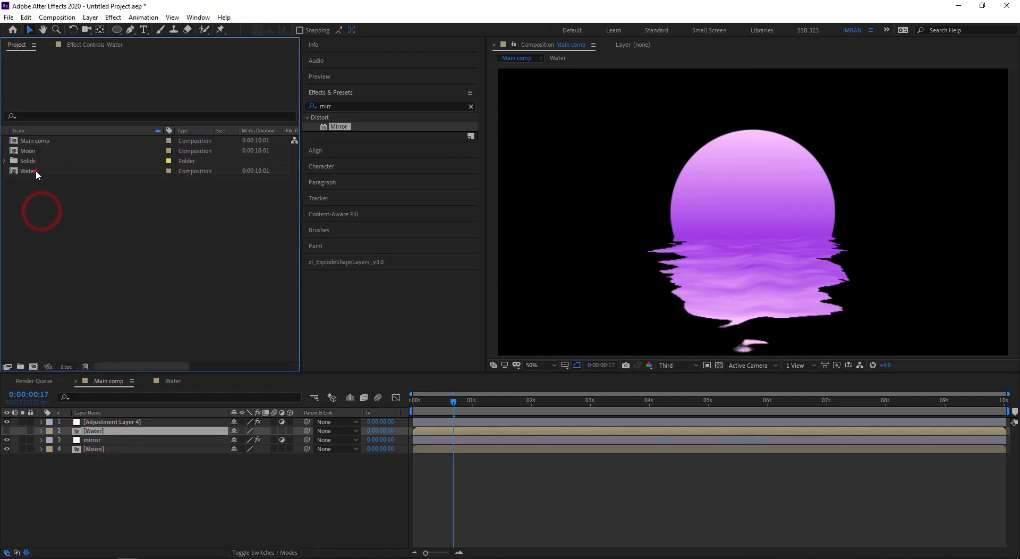
pyautogui.click(36, 170)
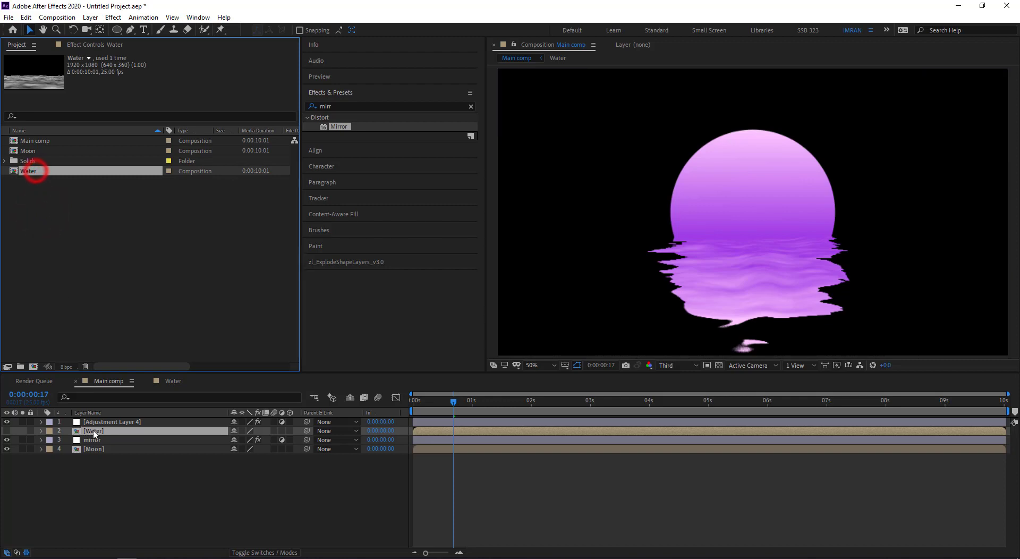
pyautogui.click(86, 224)
pyautogui.click(44, 172)
pyautogui.moveTo(41, 172); pyautogui.dragTo(68, 428)
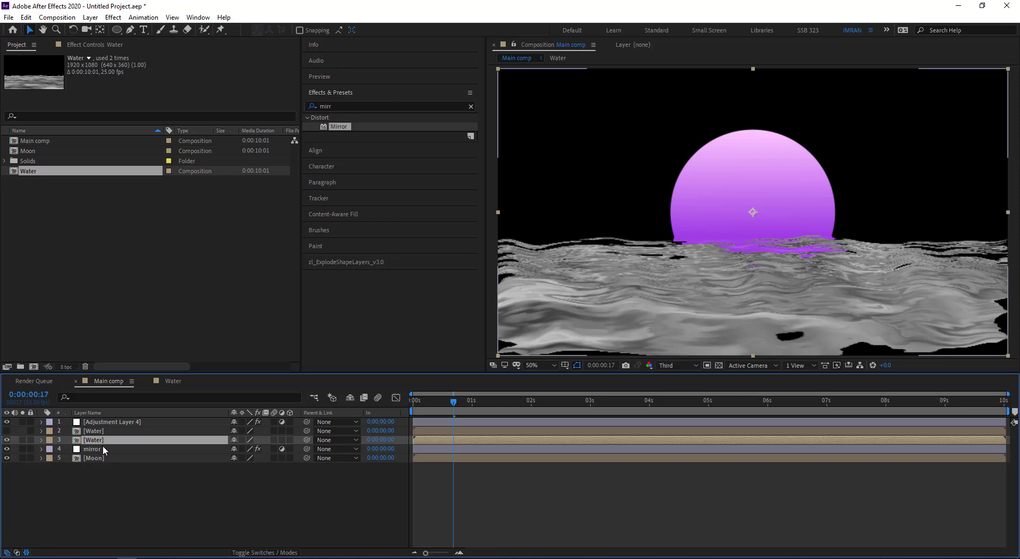
# Step: Set the visible Water layer's Opacity to 20% and scrub to 0:00:03:21 to check the water over the reflection
pyautogui.click(41, 439)
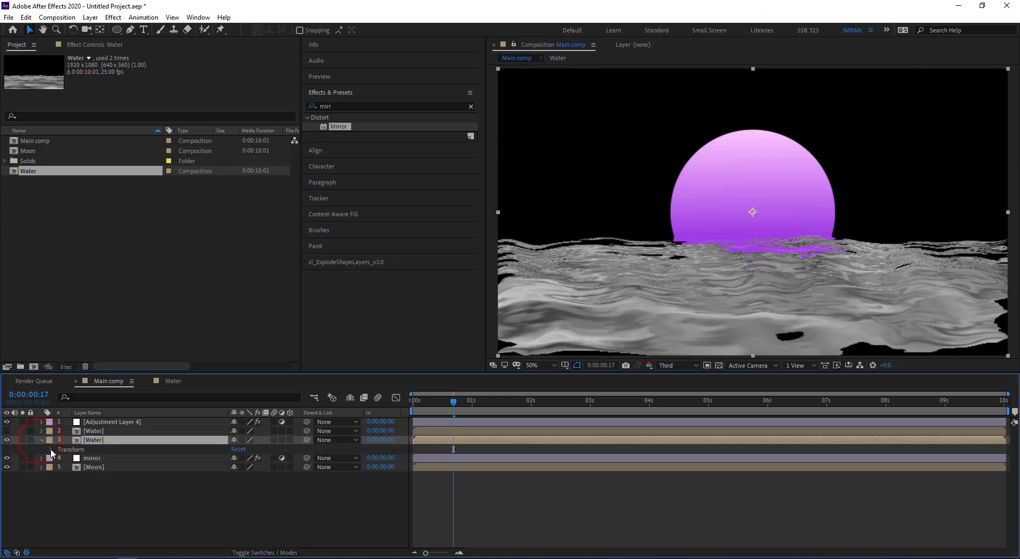
pyautogui.click(51, 449)
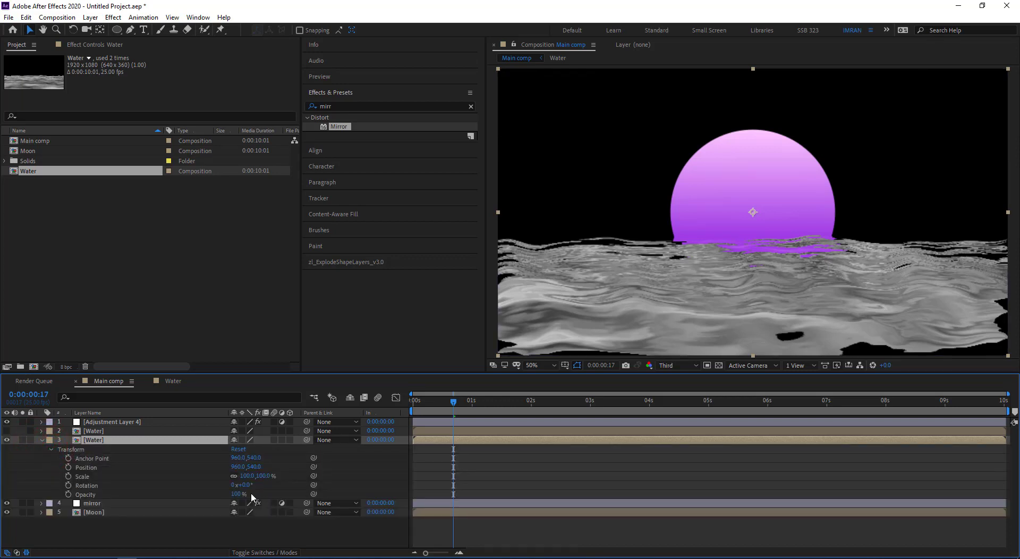
pyautogui.moveTo(236, 494); pyautogui.dragTo(208, 498)
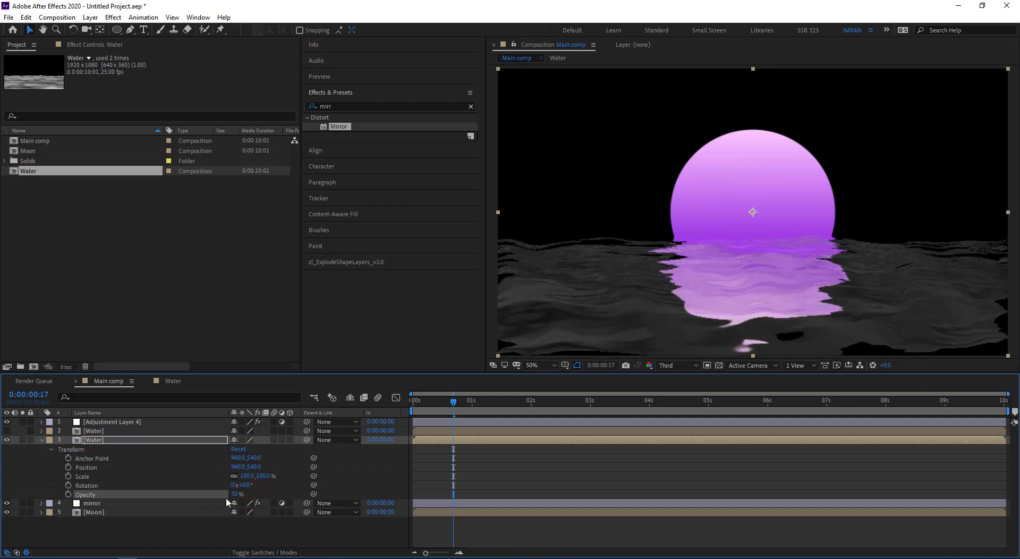
pyautogui.click(234, 493)
pyautogui.write('20')
pyautogui.press('Return')
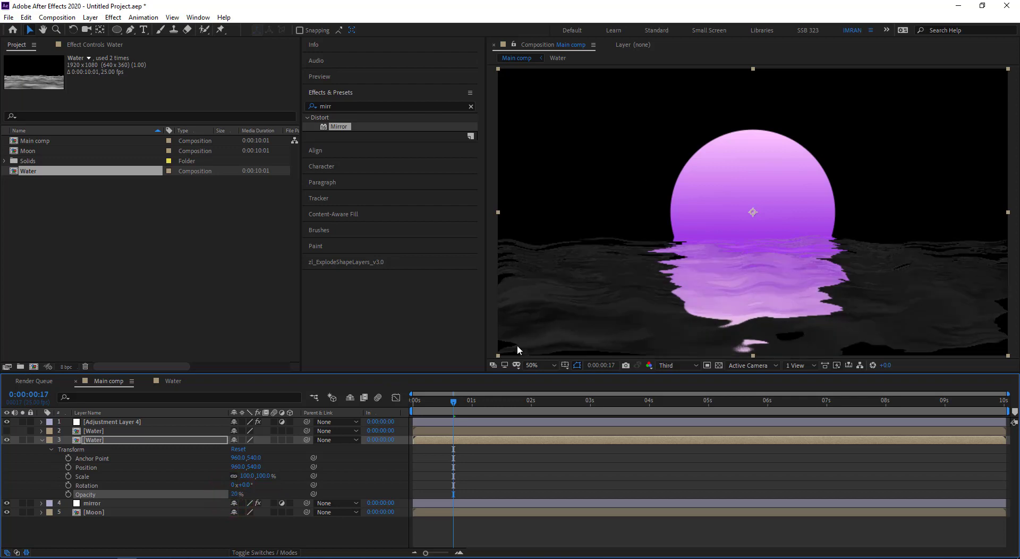
pyautogui.click(552, 365)
pyautogui.click(546, 173)
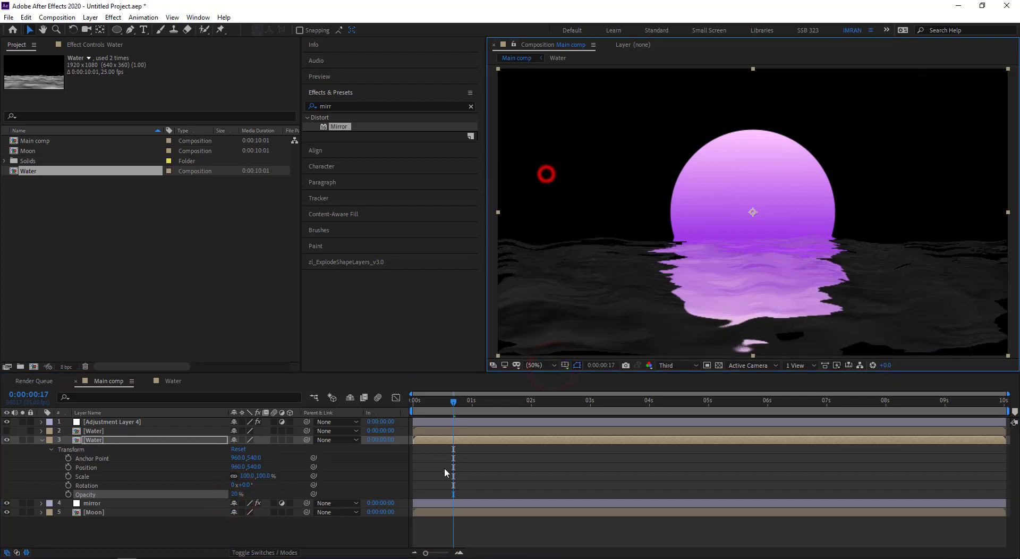
pyautogui.moveTo(453, 403); pyautogui.dragTo(639, 434)
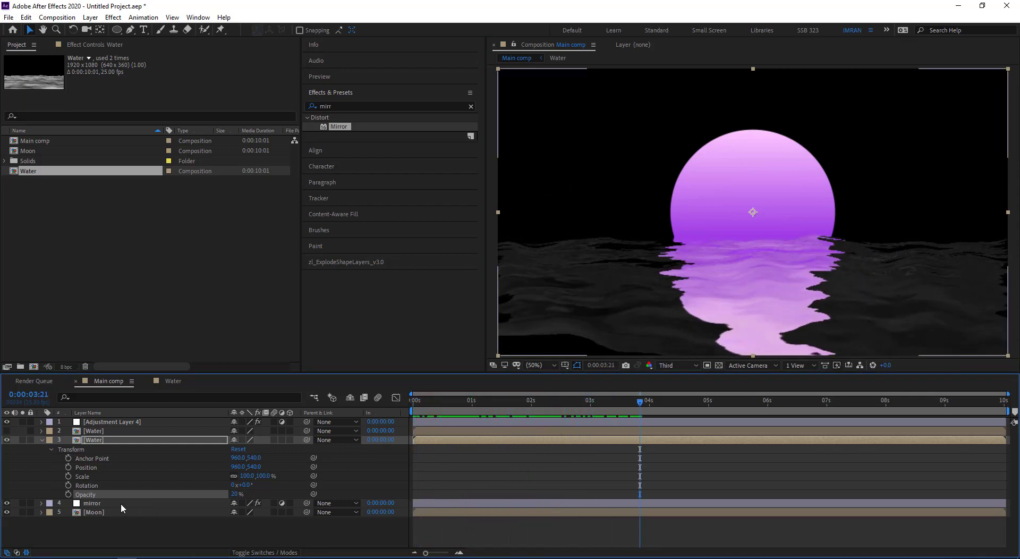
# Step: Scale the visible Water layer to 132% and scrub through the timeline to check the ripples
pyautogui.click(110, 440)
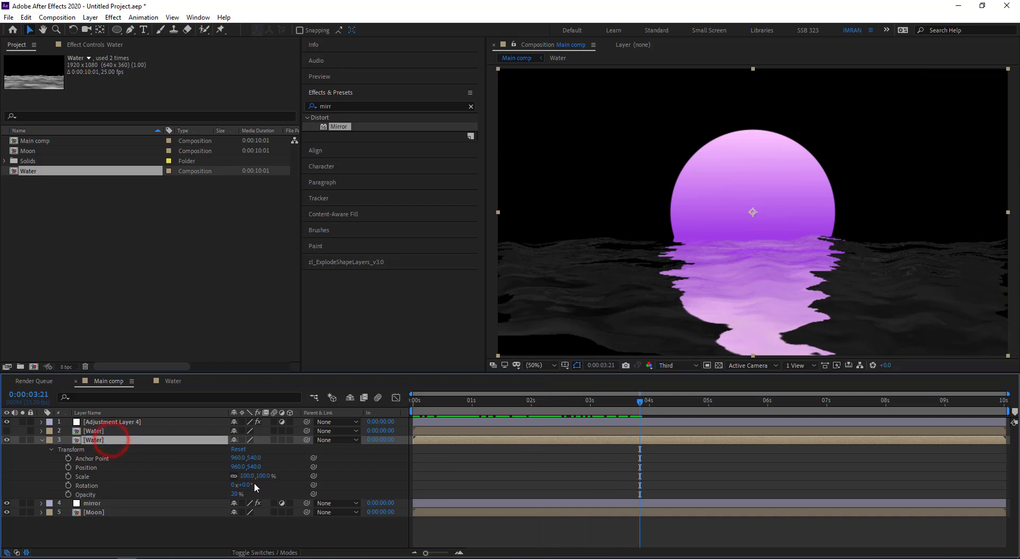
pyautogui.moveTo(264, 479)
pyautogui.mouseDown()
pyautogui.moveTo(293, 479)
pyautogui.moveTo(283, 479)
pyautogui.mouseUp()
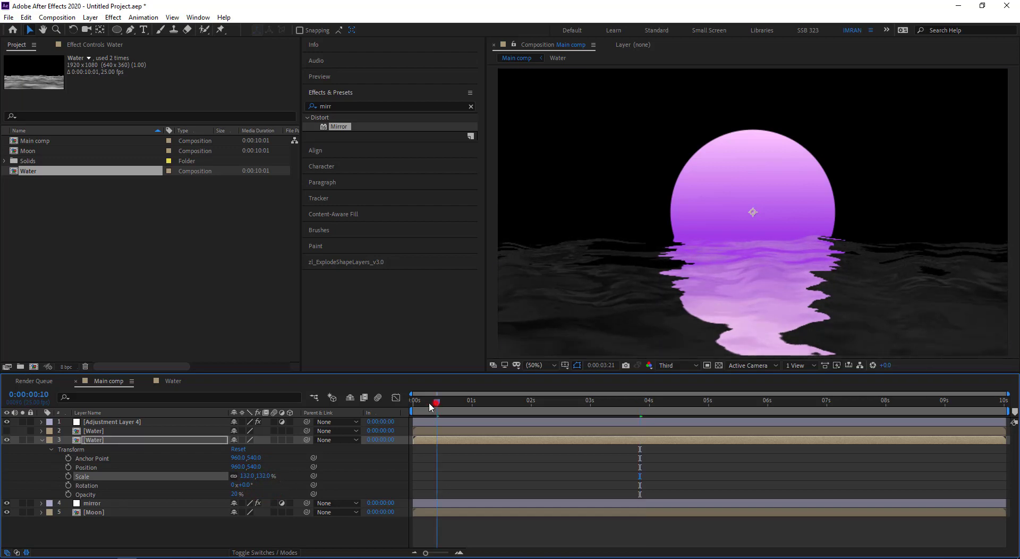
pyautogui.moveTo(433, 405); pyautogui.dragTo(709, 422)
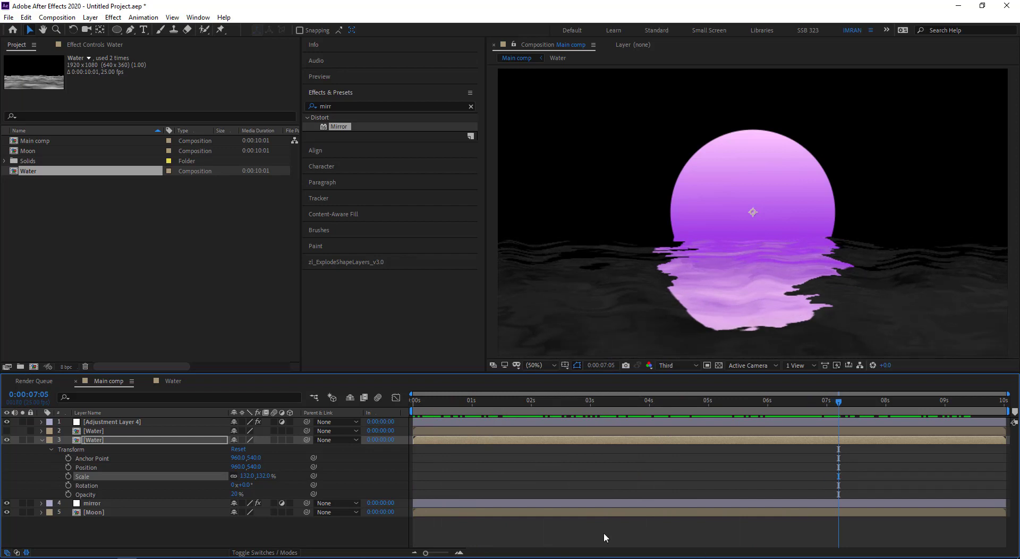
pyautogui.click(471, 403)
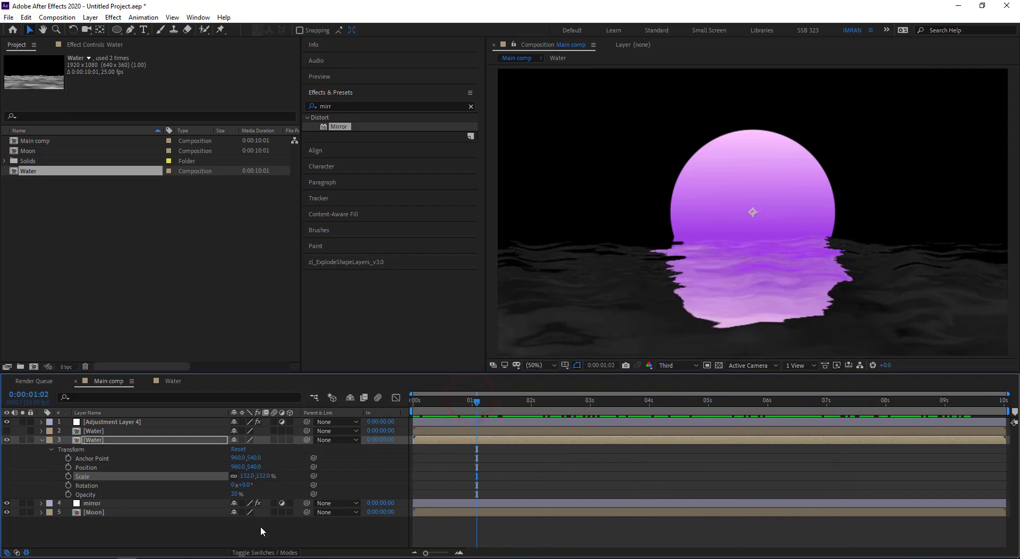
# Step: Create a white 1920 x 1080 px solid named Star Effect in Main comp
pyautogui.click(175, 533)
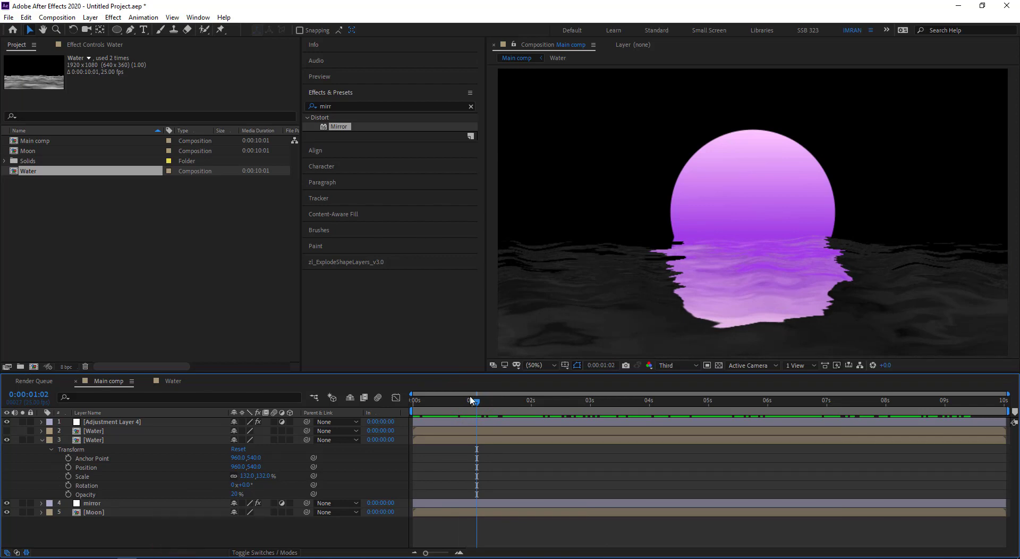
pyautogui.rightClick(208, 524)
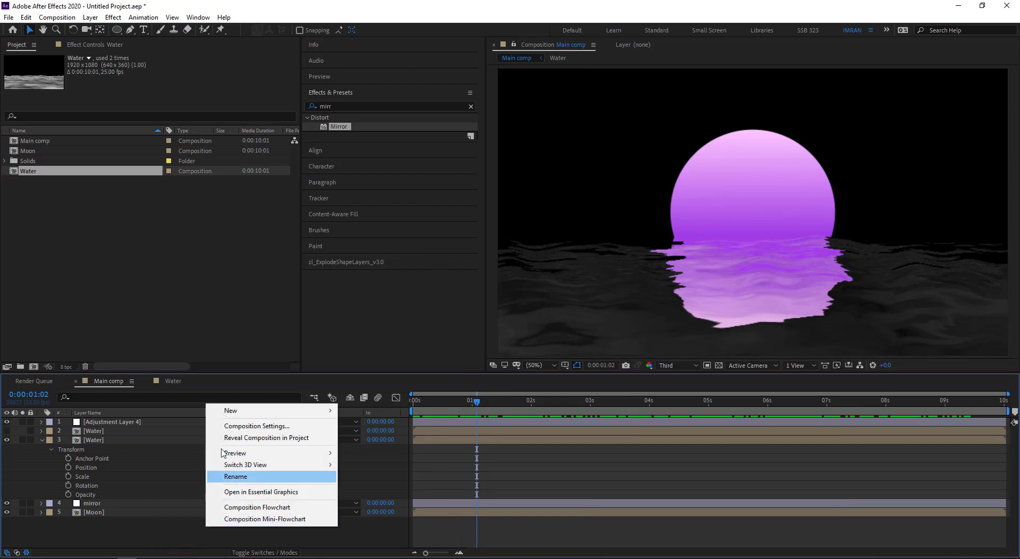
pyautogui.moveTo(236, 412)
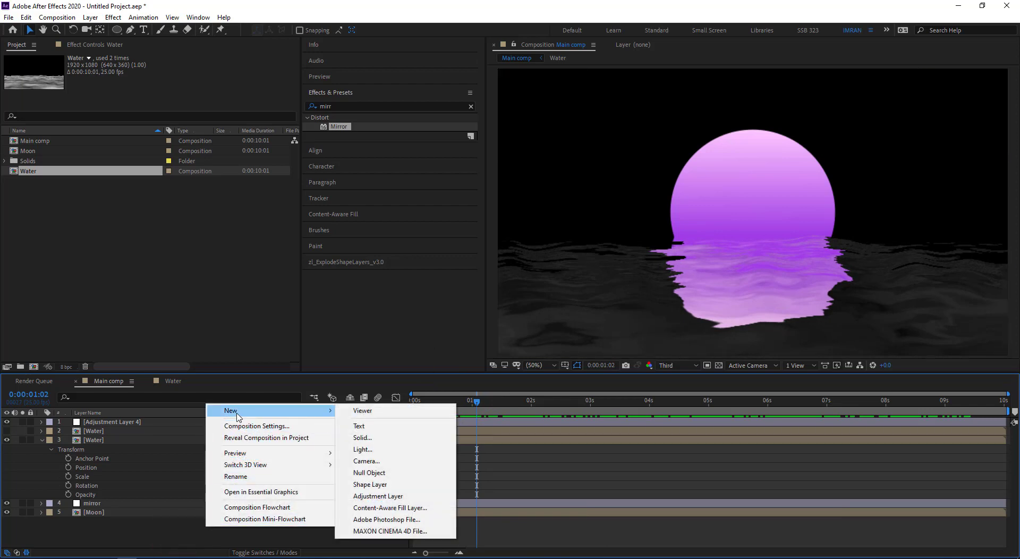
pyautogui.click(363, 437)
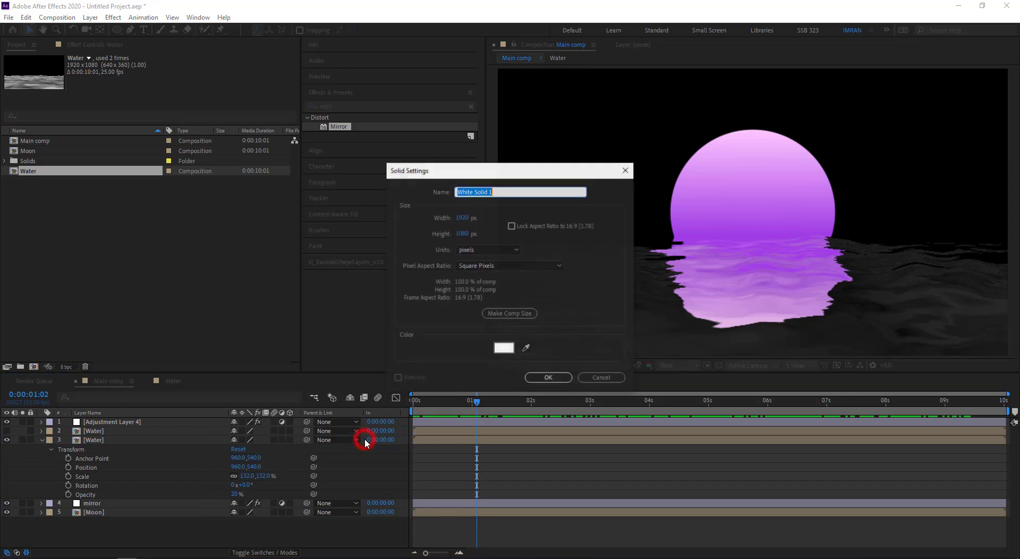
pyautogui.click(506, 192)
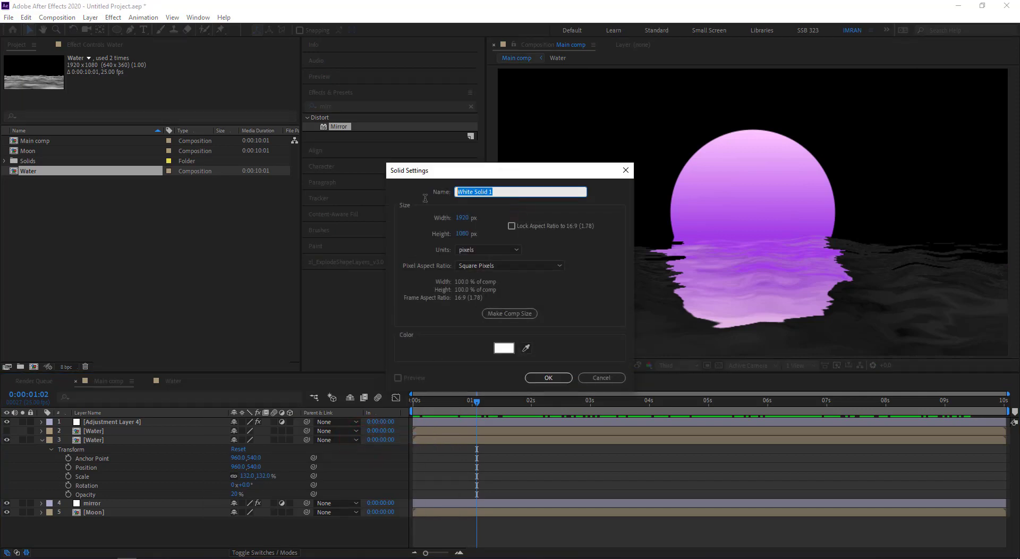
pyautogui.write('Star Effect')
pyautogui.click(548, 377)
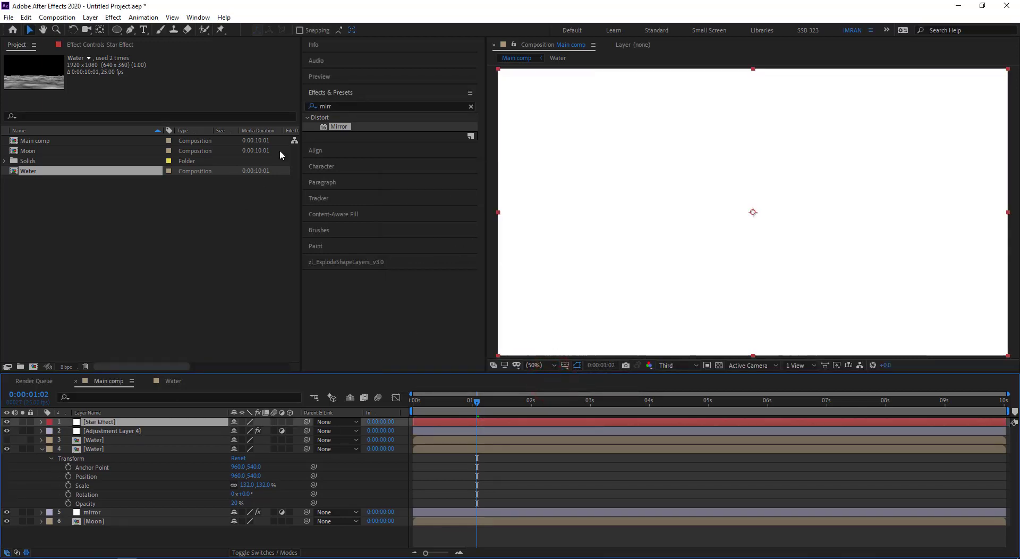
# Step: Find the CC Star Burst effect and apply it to the Star Effect layer
pyautogui.click(338, 106)
pyautogui.doubleClick(341, 106)
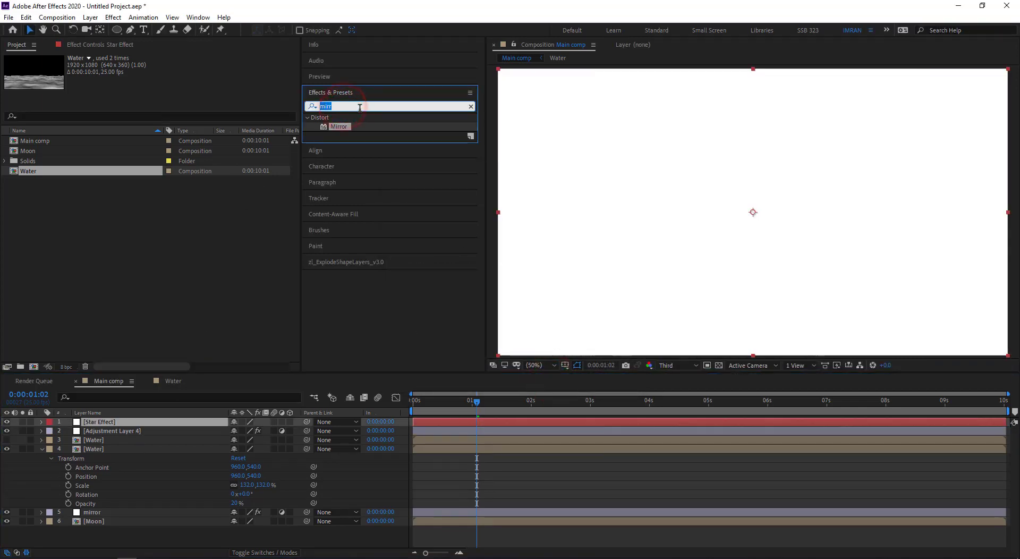
pyautogui.write('start')
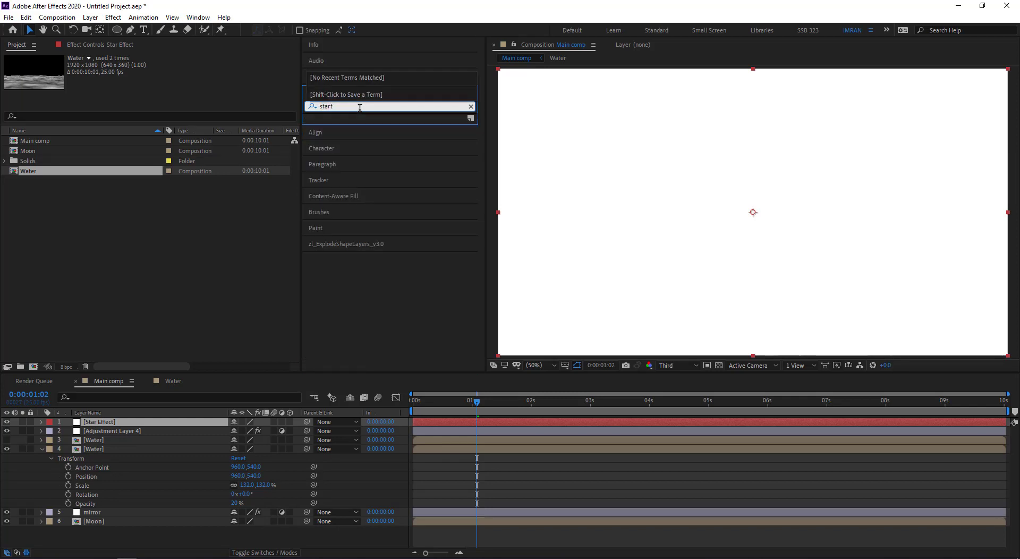
pyautogui.press('BackSpace')
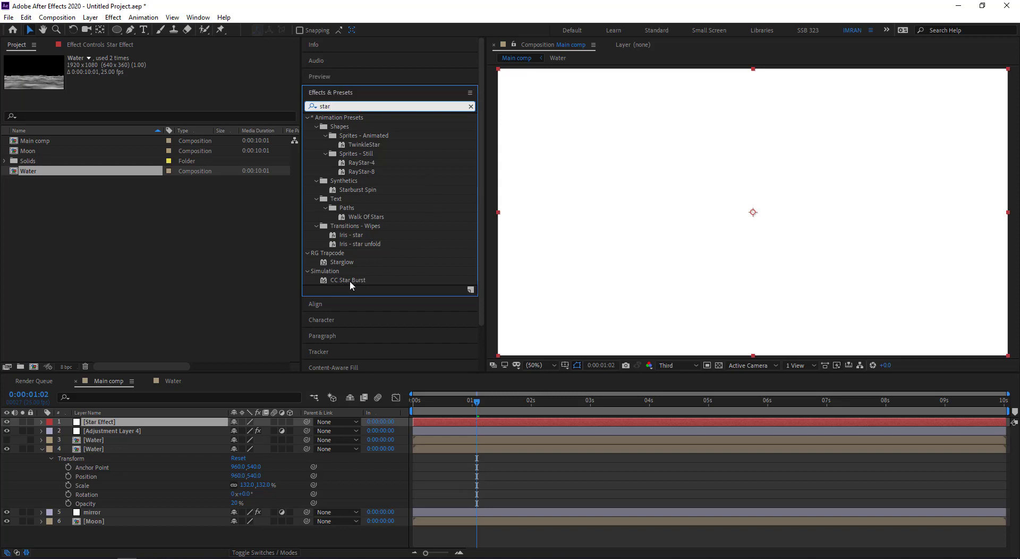
pyautogui.moveTo(349, 280); pyautogui.dragTo(128, 419)
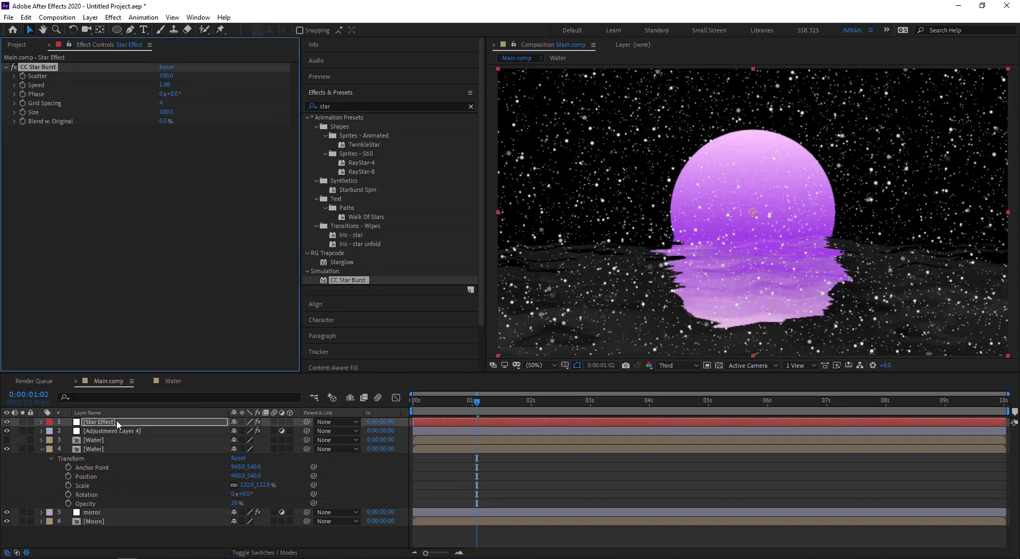
# Step: Move the Star Effect layer below the Moon layer and set its CC Star Burst Scatter to 1177
pyautogui.moveTo(118, 423); pyautogui.dragTo(101, 524)
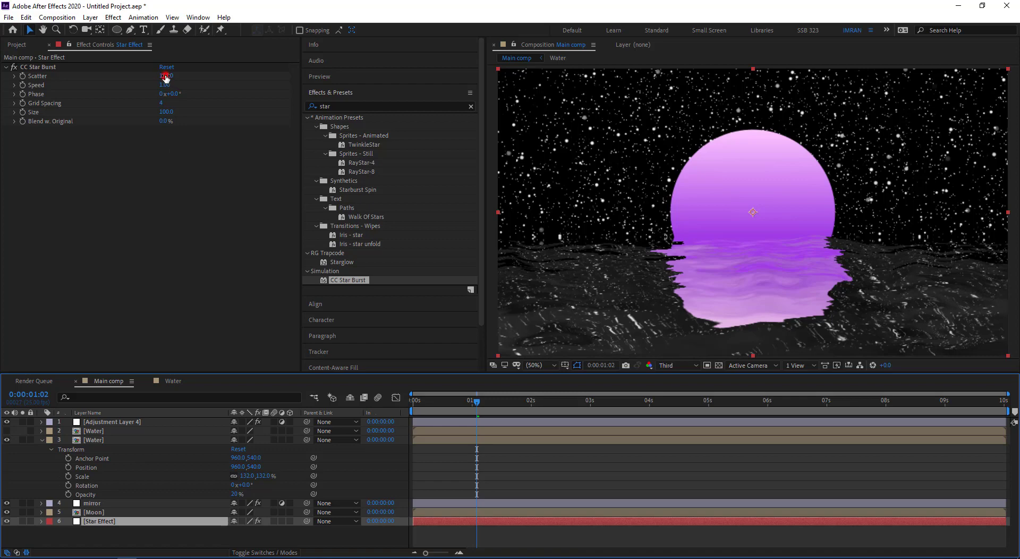
pyautogui.moveTo(166, 76); pyautogui.dragTo(756, 97)
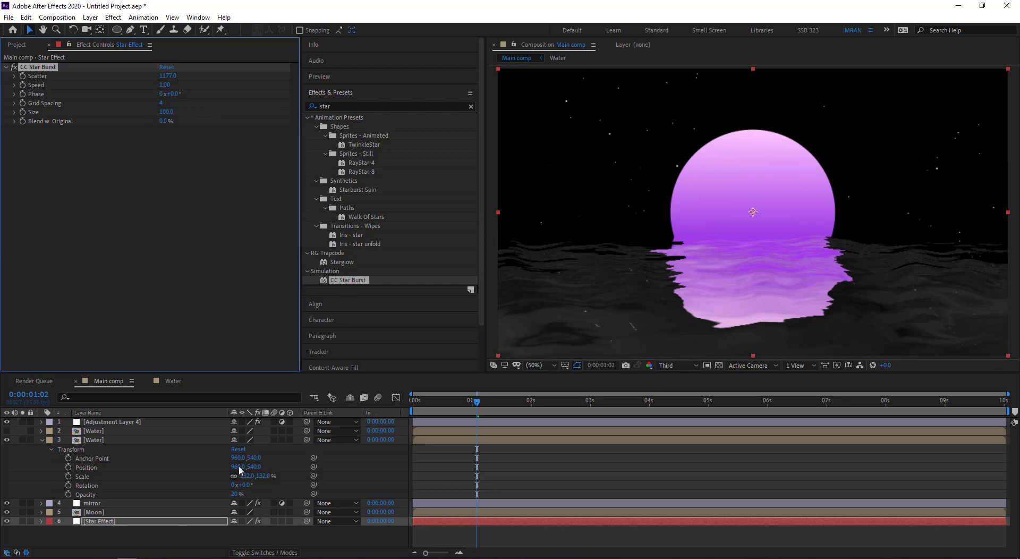
pyautogui.press(',')
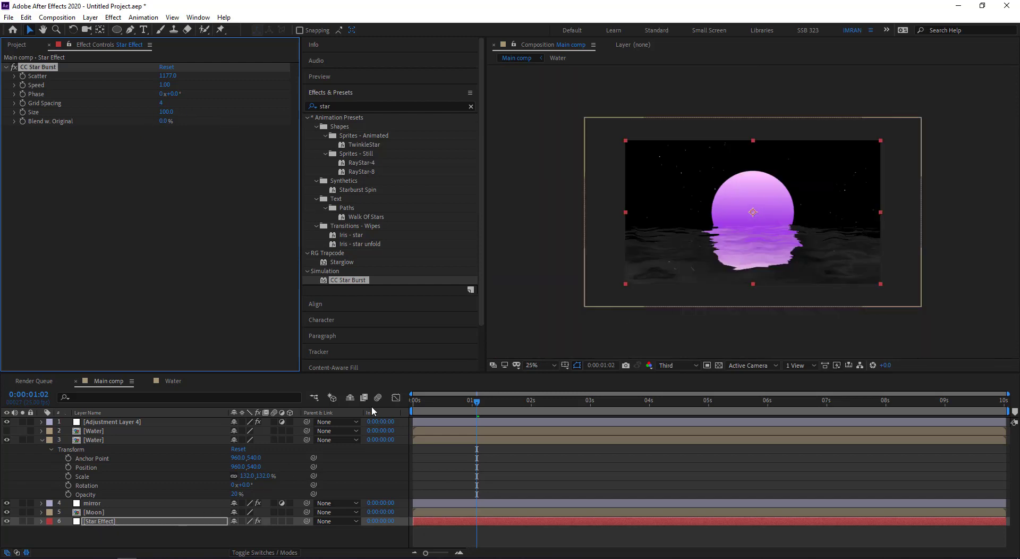
# Step: Pre-compose the Star Effect layer as Star Effect with all attributes moved into it, and scrub to check the stars
pyautogui.rightClick(121, 524)
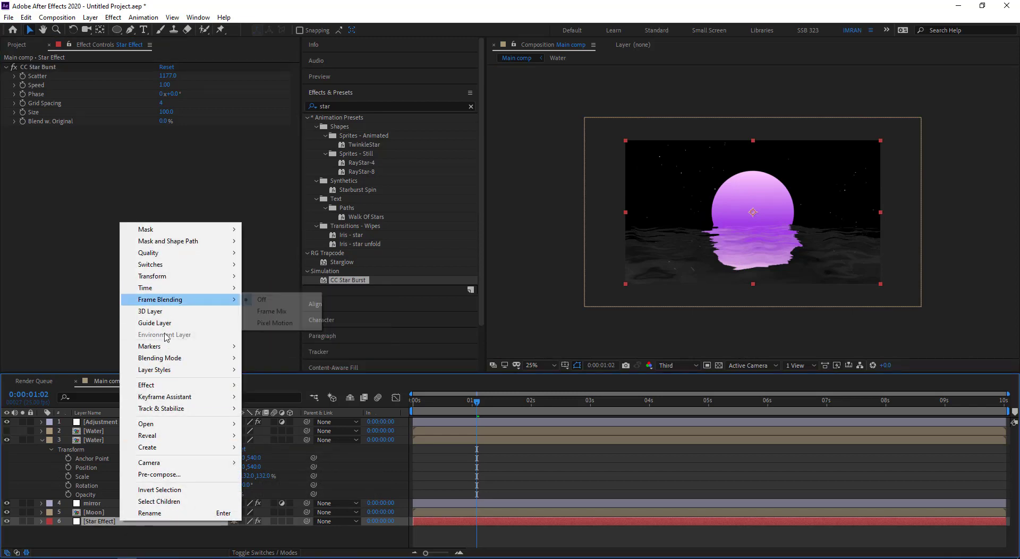
pyautogui.click(179, 473)
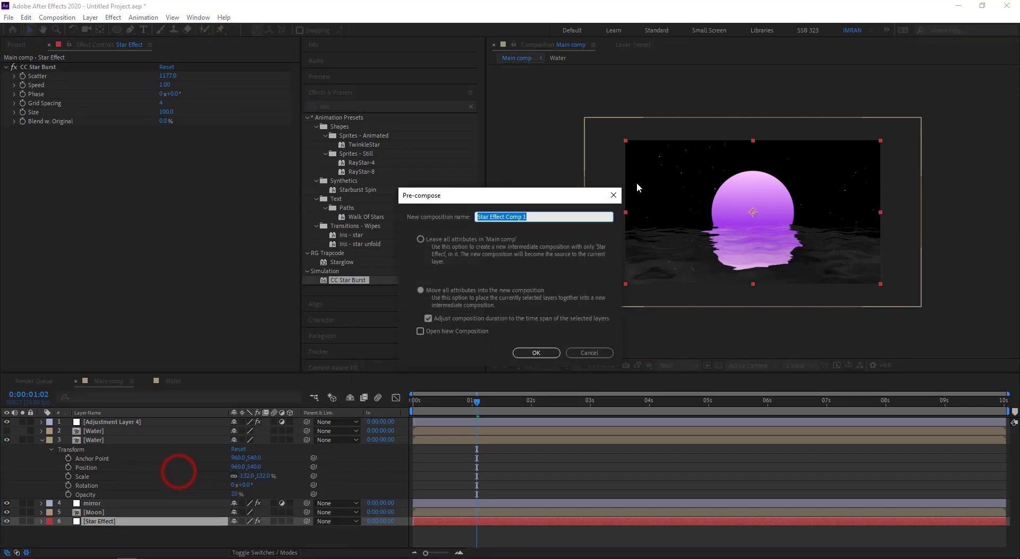
pyautogui.moveTo(536, 217); pyautogui.dragTo(505, 220)
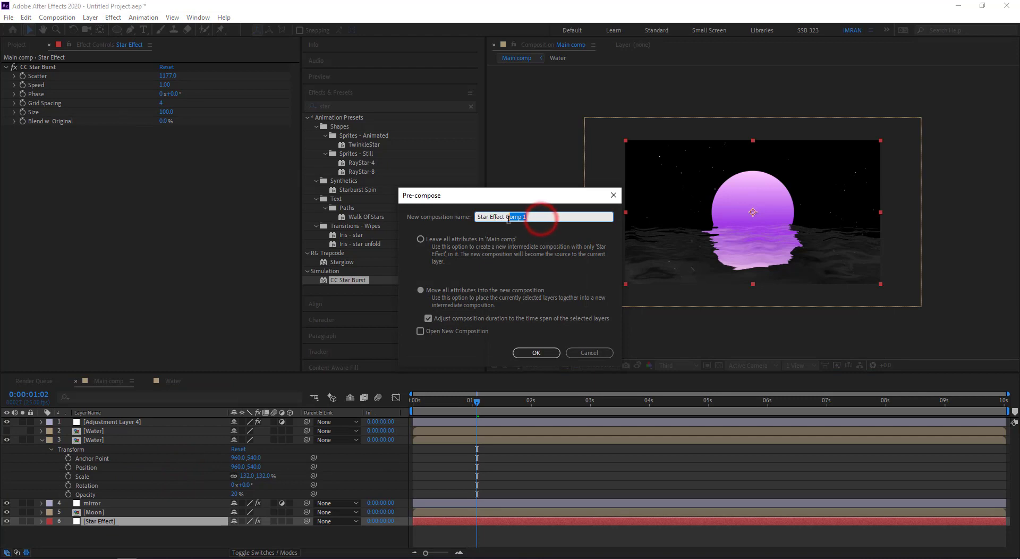
pyautogui.press('BackSpace')
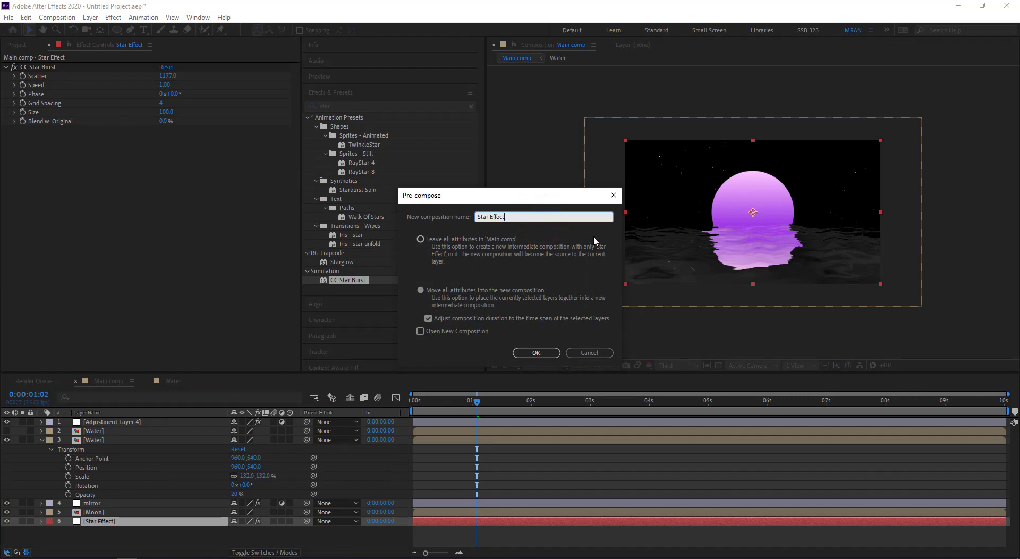
pyautogui.click(540, 353)
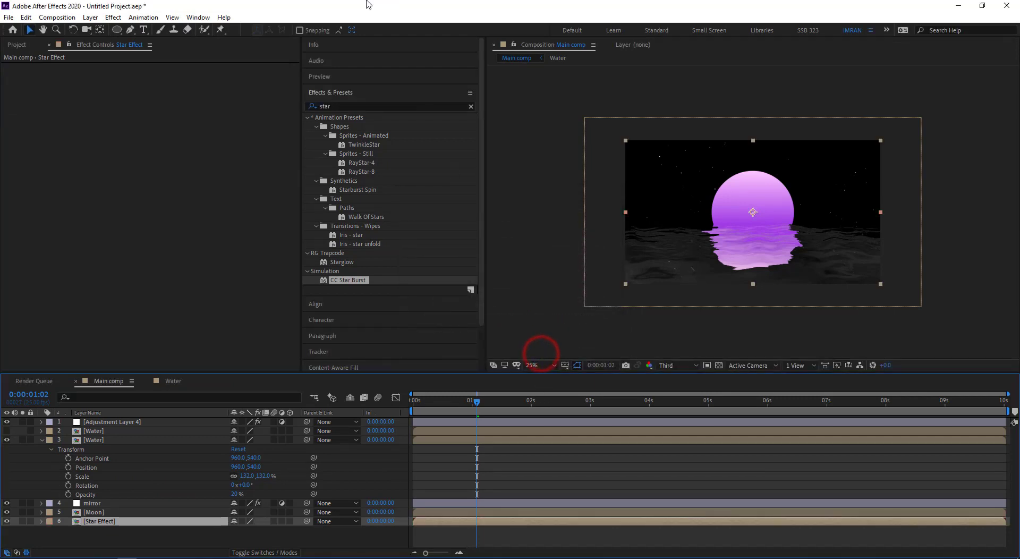
pyautogui.rightClick(123, 521)
pyautogui.click(103, 533)
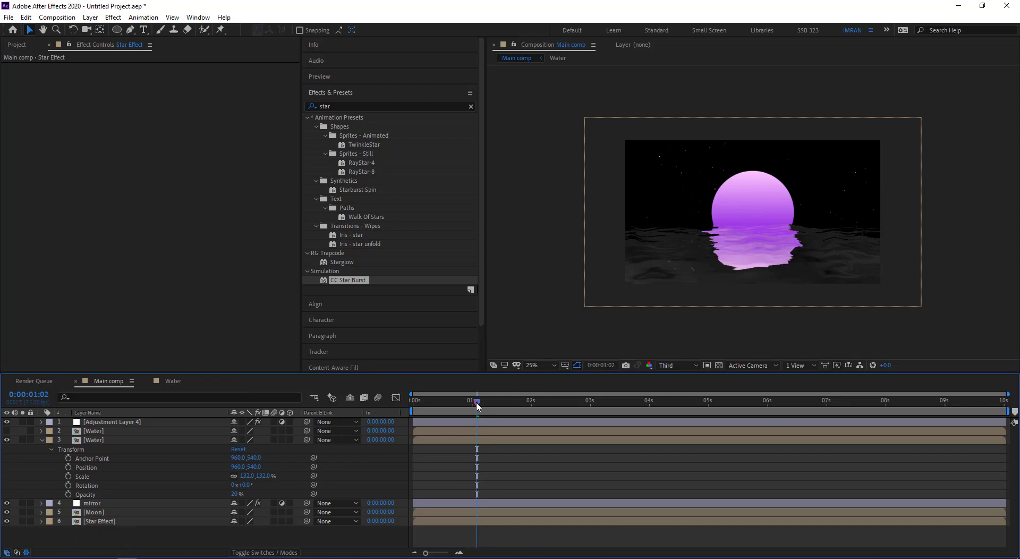
pyautogui.moveTo(476, 406); pyautogui.dragTo(504, 408)
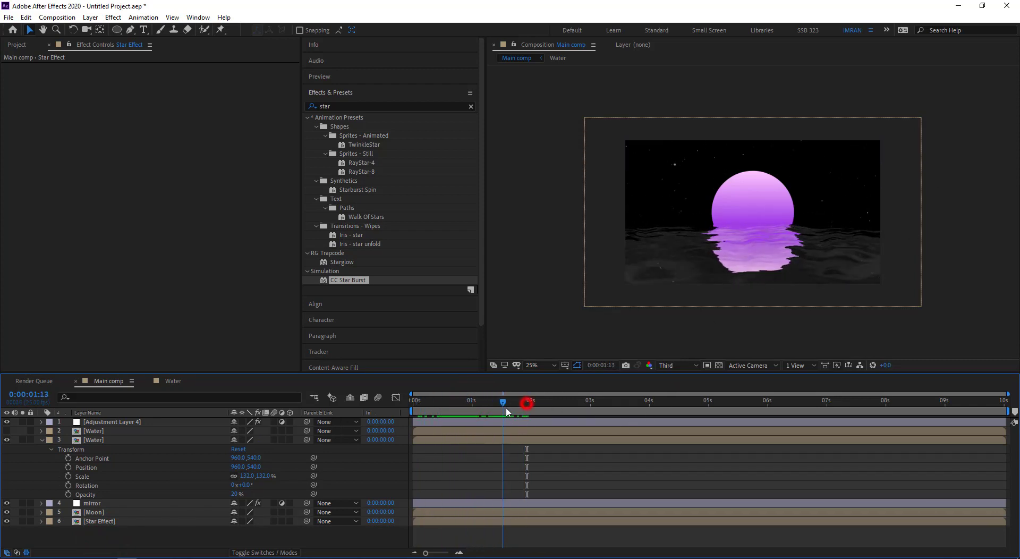
# Step: Preview the stars in Main comp and enable Time Remapping on the Star Effect layer
pyautogui.press('space')
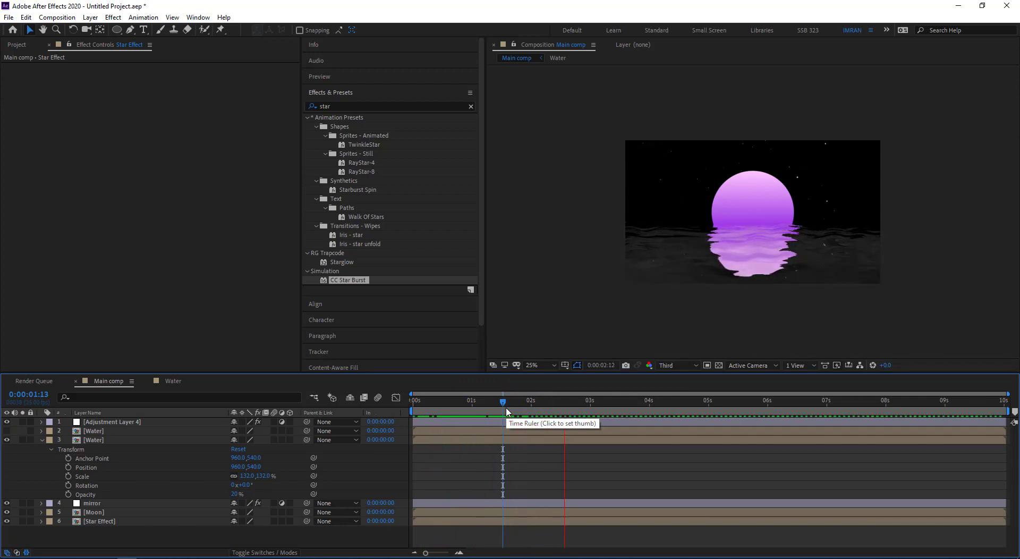
pyautogui.press('space')
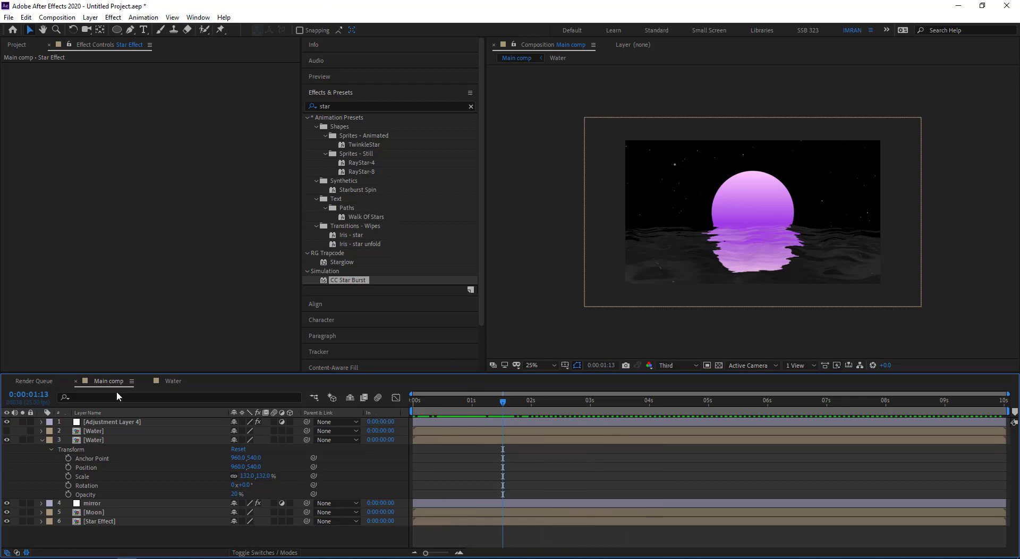
pyautogui.click(105, 522)
pyautogui.rightClick(105, 523)
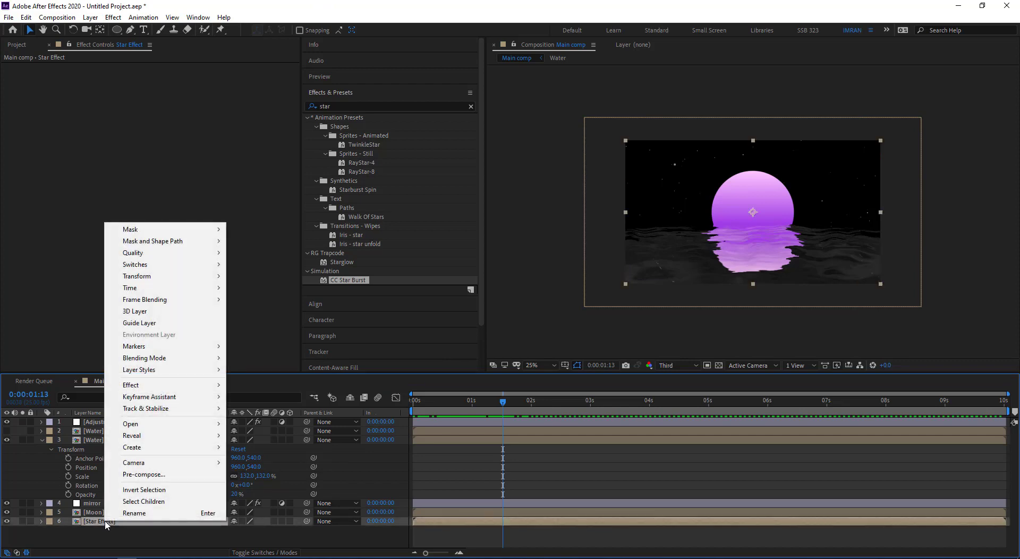
pyautogui.moveTo(142, 293)
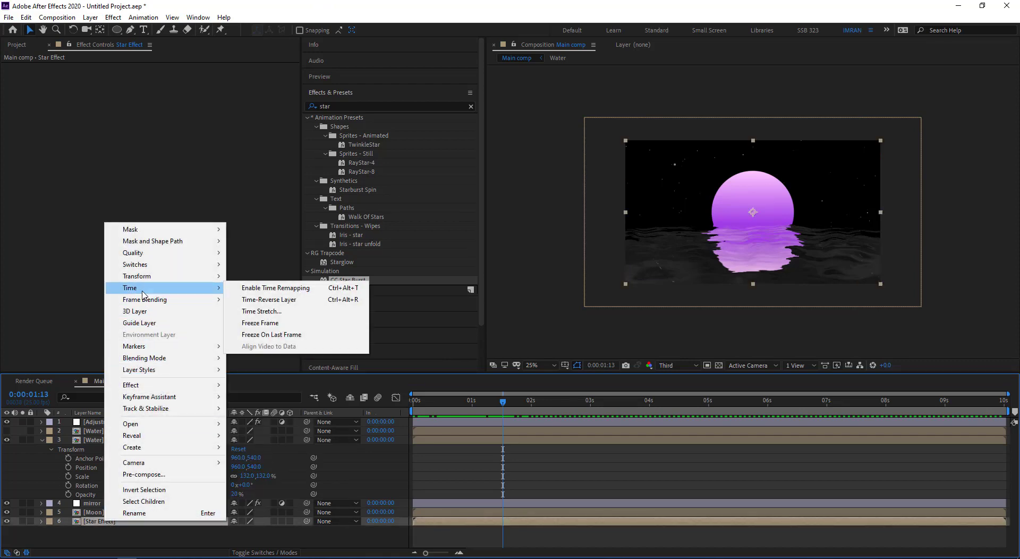
pyautogui.click(274, 289)
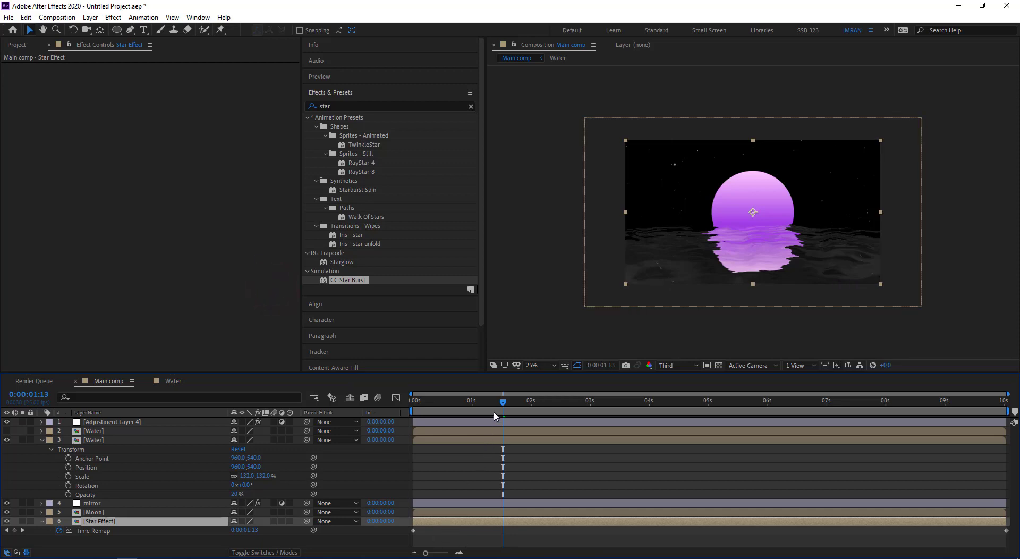
# Step: Set the Star Effect layer's first Time Remap keyframe to 0:00:08:00 and preview the animation
pyautogui.moveTo(502, 404); pyautogui.dragTo(433, 403)
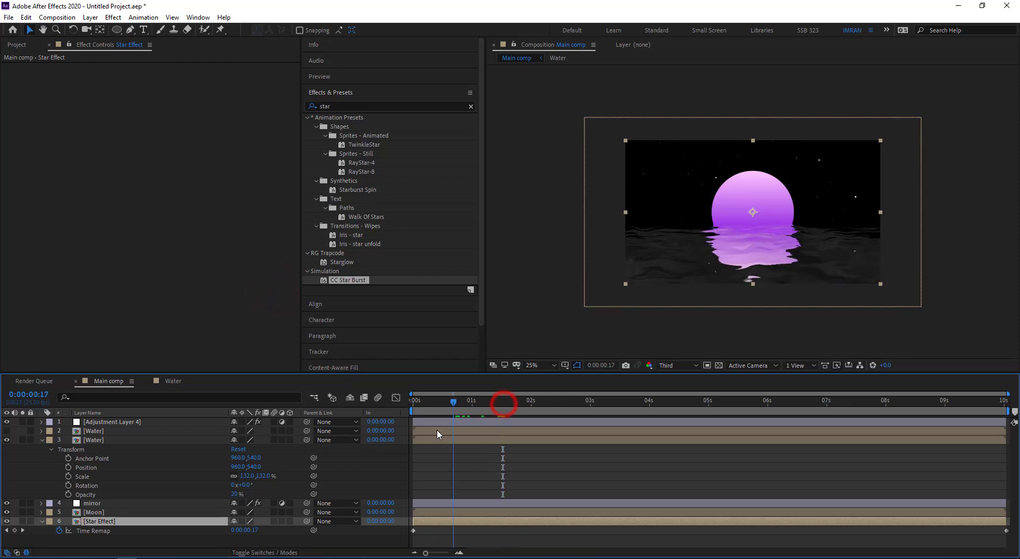
pyautogui.click(7, 530)
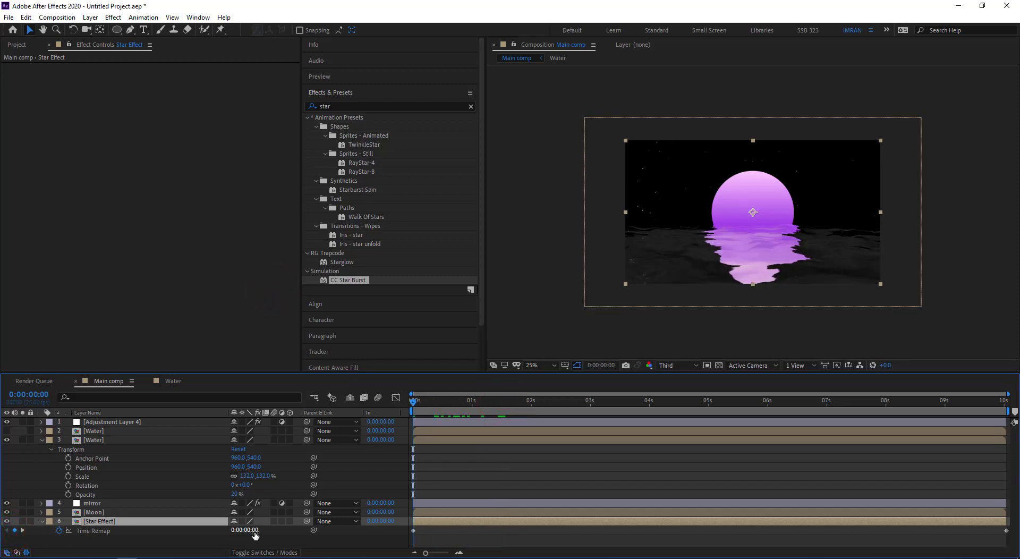
pyautogui.moveTo(256, 534); pyautogui.dragTo(270, 534)
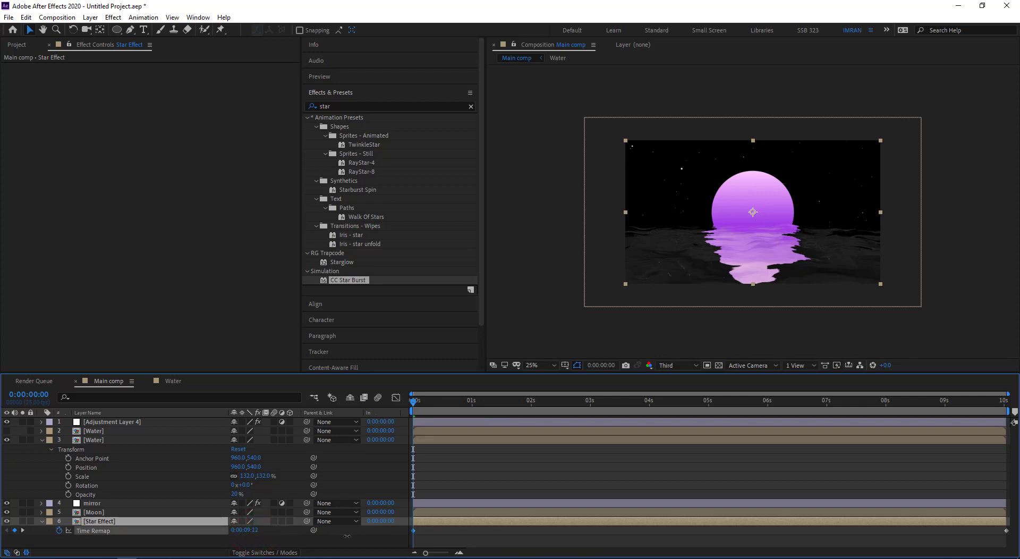
pyautogui.moveTo(331, 538); pyautogui.dragTo(331, 538)
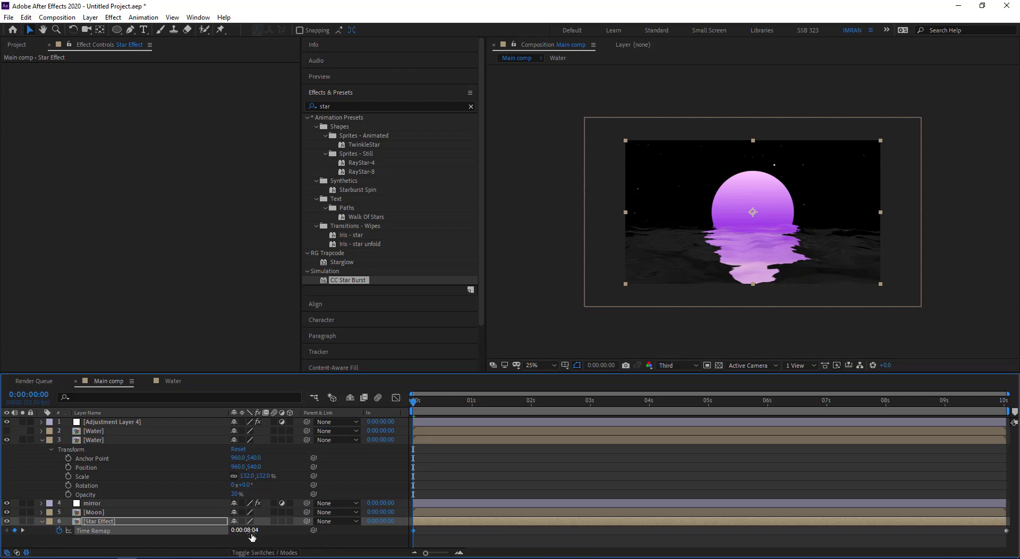
pyautogui.moveTo(257, 535); pyautogui.dragTo(256, 532)
pyautogui.moveTo(415, 403); pyautogui.dragTo(439, 405)
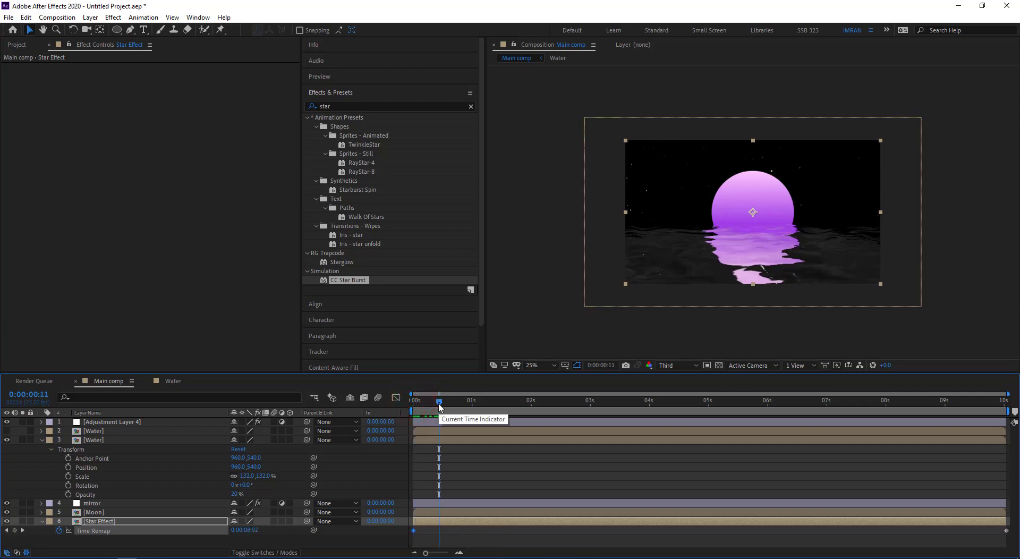
pyautogui.press('space')
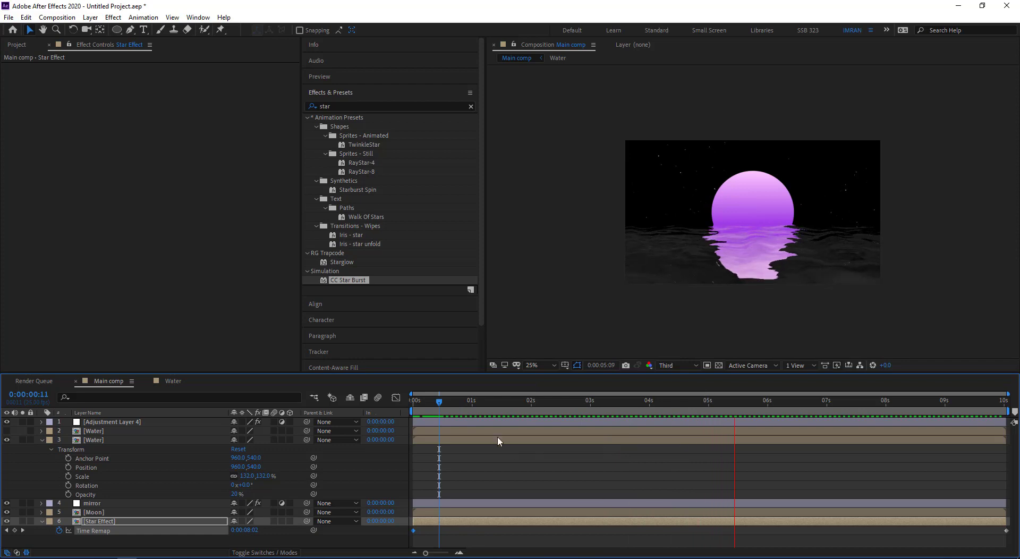
pyautogui.moveTo(444, 406); pyautogui.dragTo(406, 445)
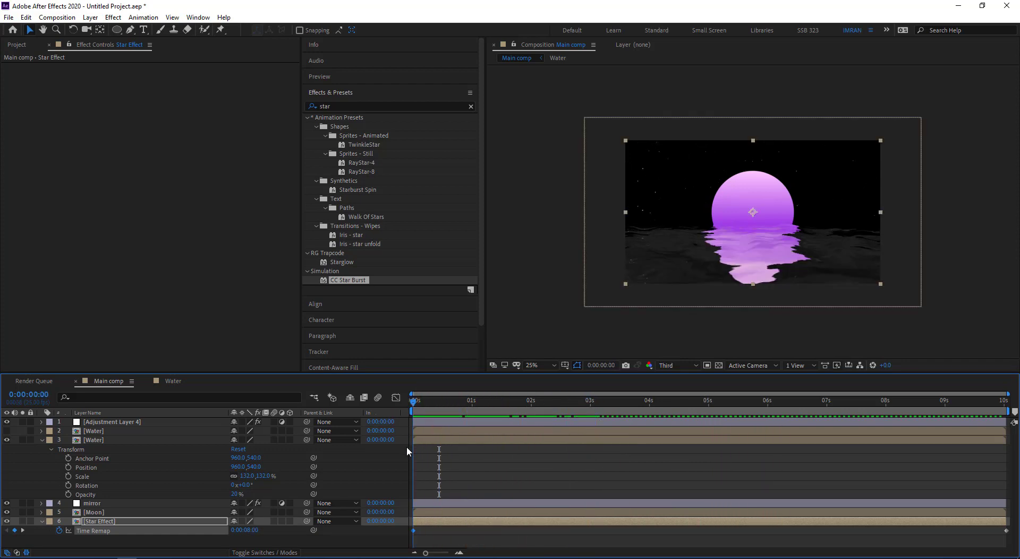
# Step: Animate the Moon layer's Position from 960, 979 at the start to 960, 540 at the end of the timeline
pyautogui.click(91, 539)
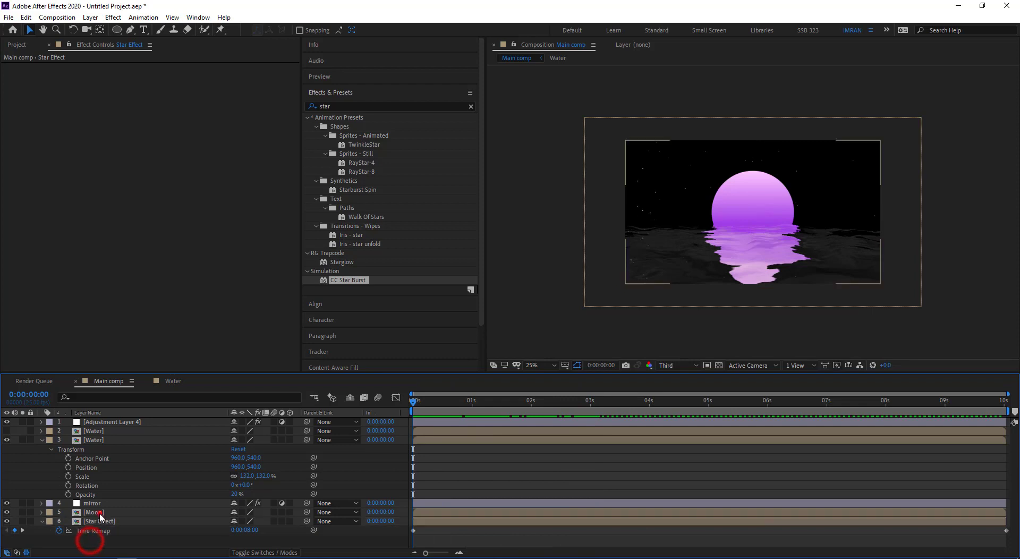
pyautogui.click(98, 512)
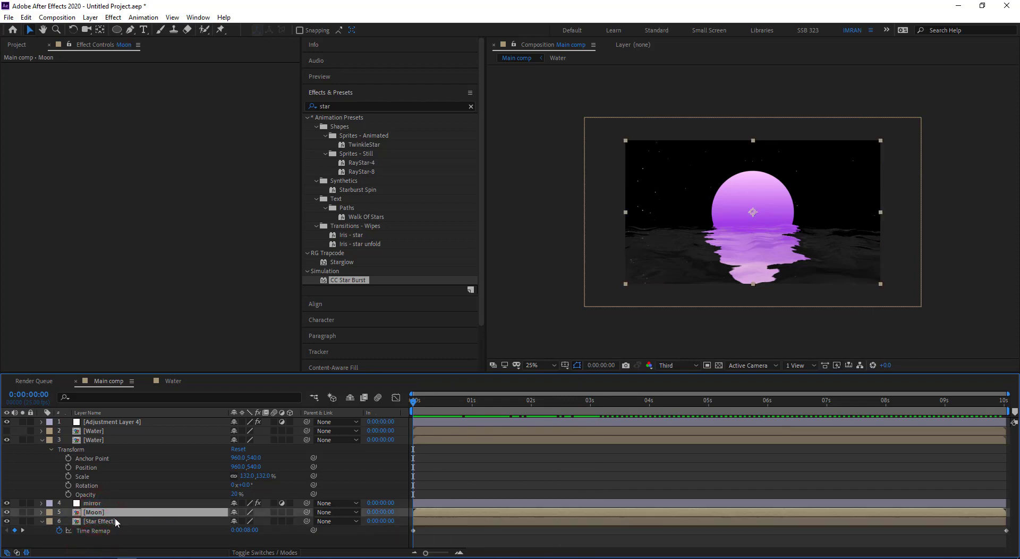
pyautogui.click(415, 404)
pyautogui.click(41, 513)
pyautogui.click(50, 522)
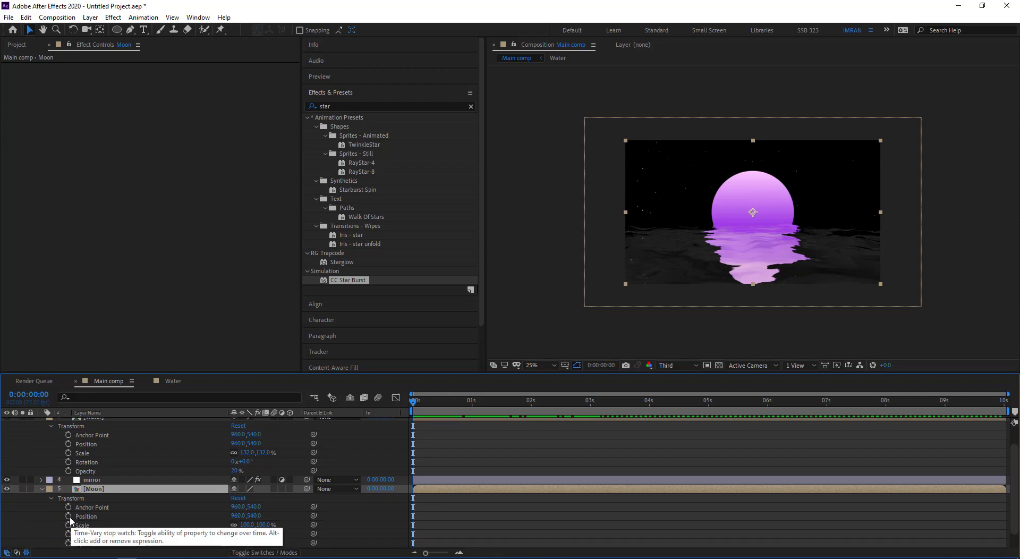
pyautogui.click(67, 516)
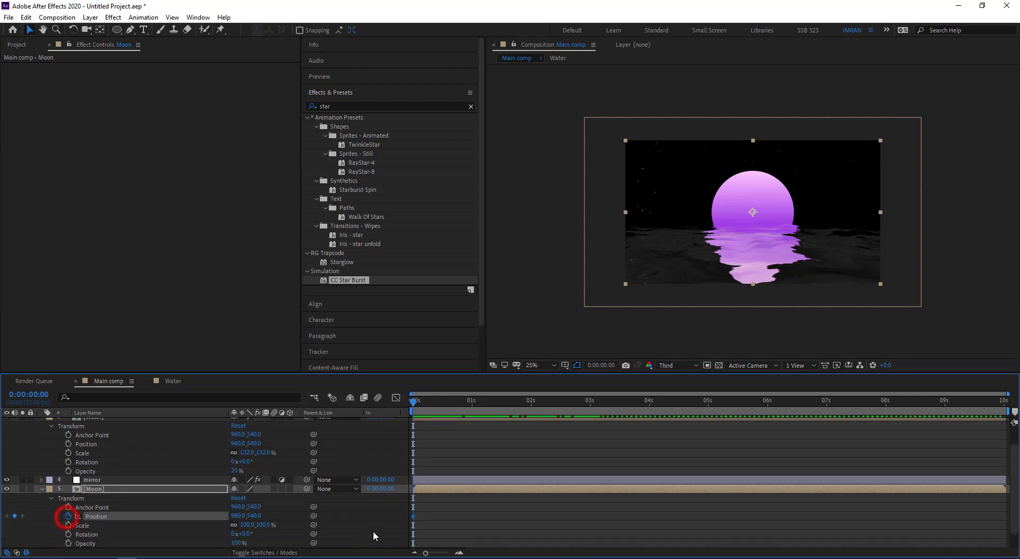
pyautogui.moveTo(414, 516); pyautogui.dragTo(1006, 530)
pyautogui.moveTo(254, 518); pyautogui.dragTo(487, 515)
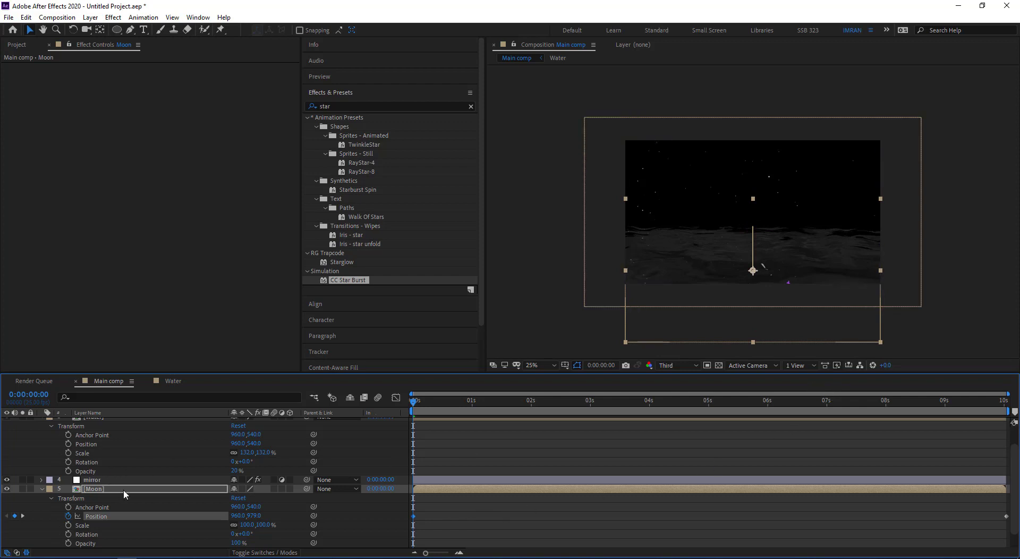
# Step: Set the visible Water layer's Scale to 136% and scrub the opening frames to check it
pyautogui.scroll(-1, 124, 488)
pyautogui.click(96, 535)
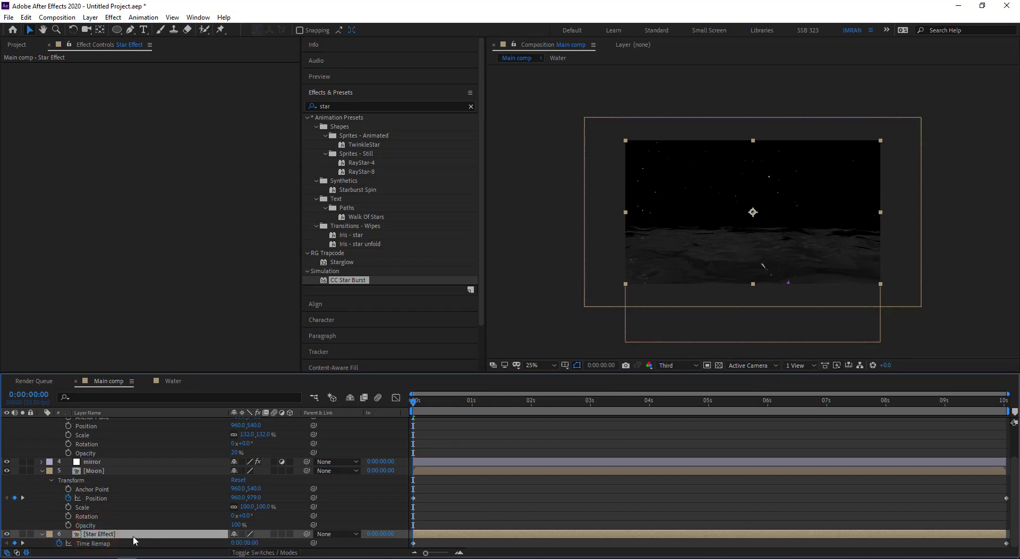
pyautogui.scroll(2, 128, 489)
pyautogui.click(98, 441)
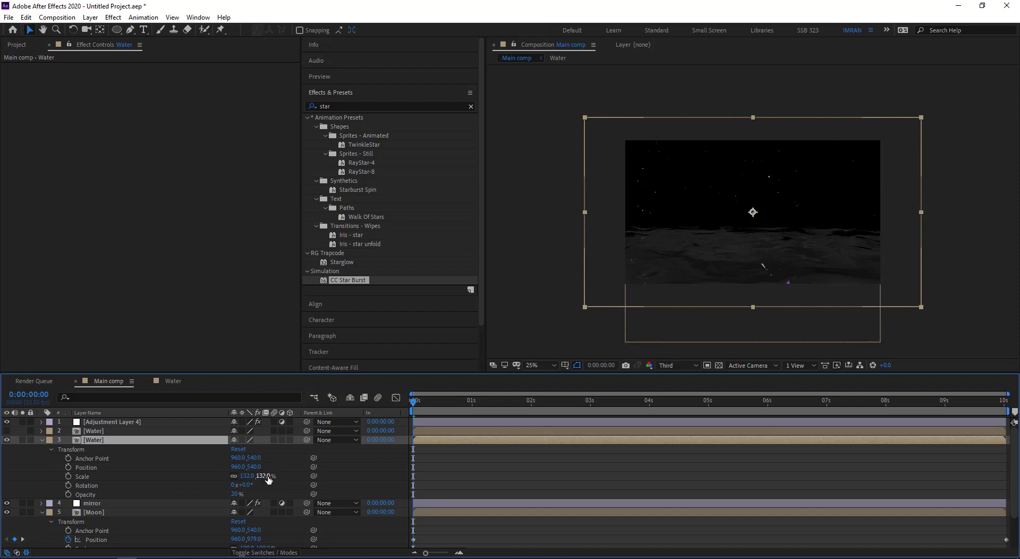
pyautogui.moveTo(264, 475)
pyautogui.mouseDown()
pyautogui.moveTo(279, 475)
pyautogui.moveTo(269, 476)
pyautogui.mouseUp()
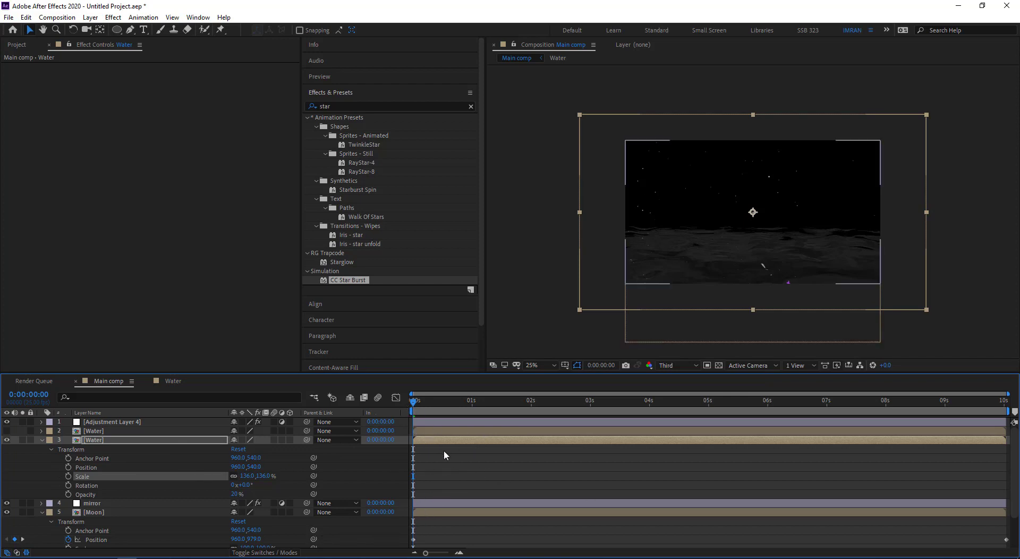
pyautogui.moveTo(411, 402)
pyautogui.mouseDown()
pyautogui.moveTo(571, 419)
pyautogui.moveTo(406, 423)
pyautogui.moveTo(488, 424)
pyautogui.moveTo(436, 423)
pyautogui.mouseUp()
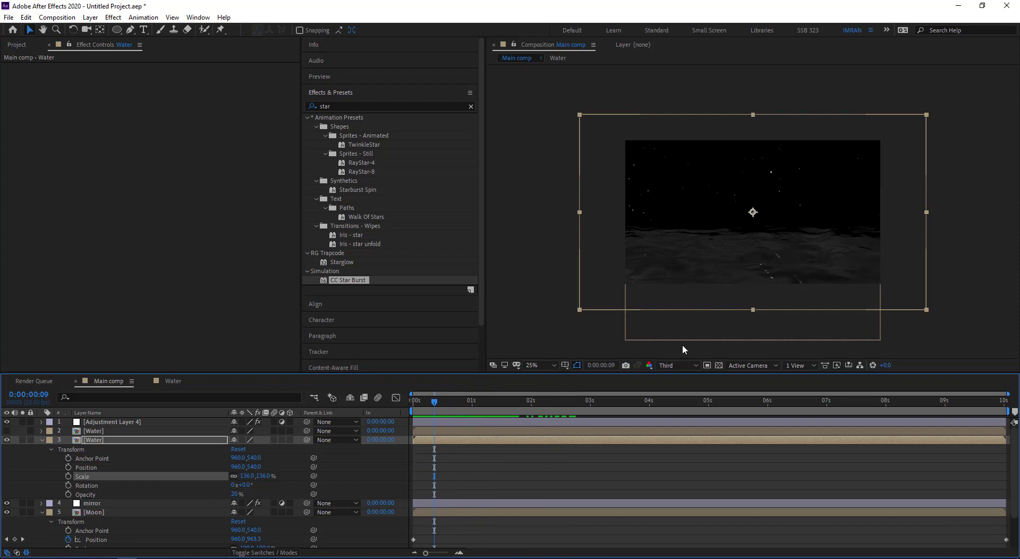
pyautogui.press('Home')
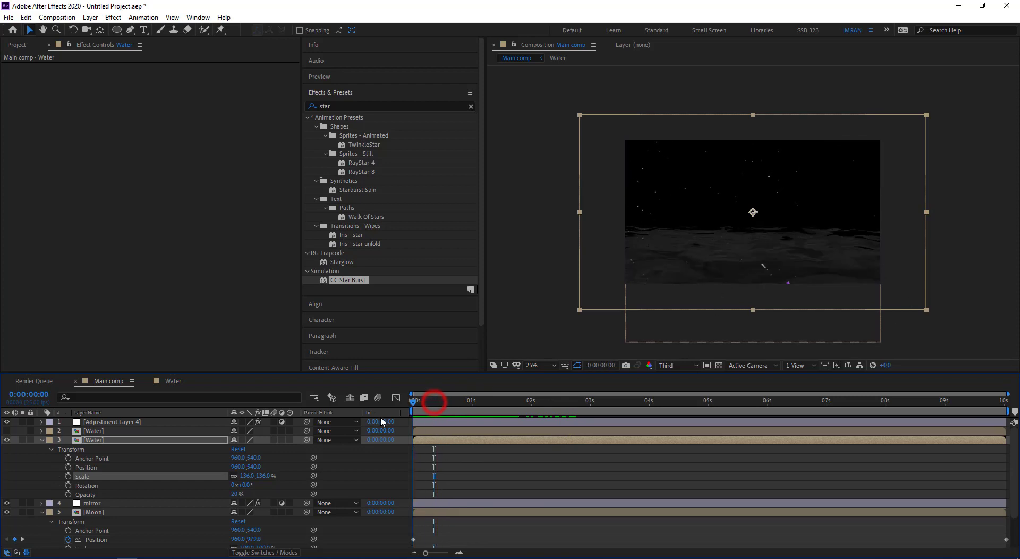
# Step: Draw a closed, curved Pen tool mask on the Moon layer at the first frame, covering the area below the horizon
pyautogui.click(435, 514)
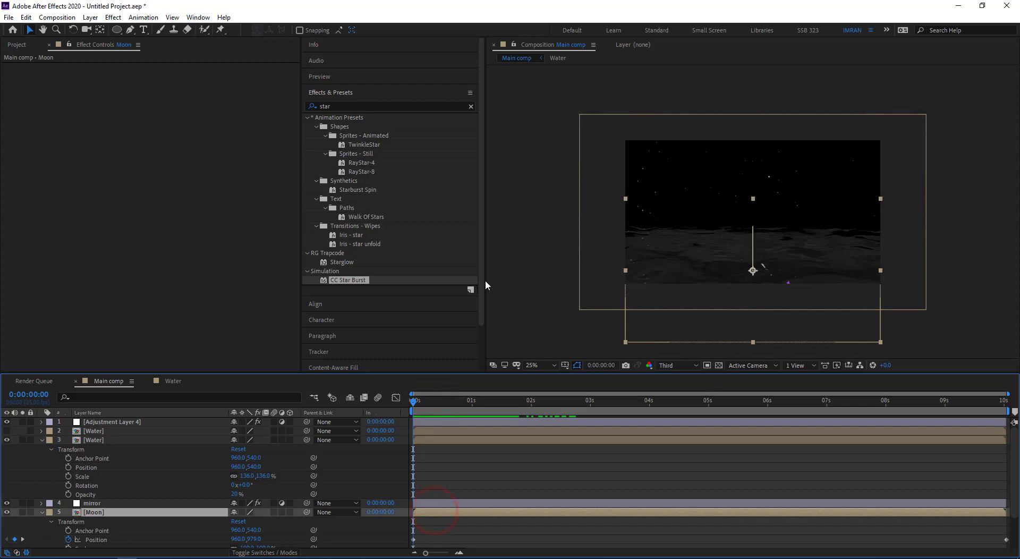
pyautogui.click(130, 30)
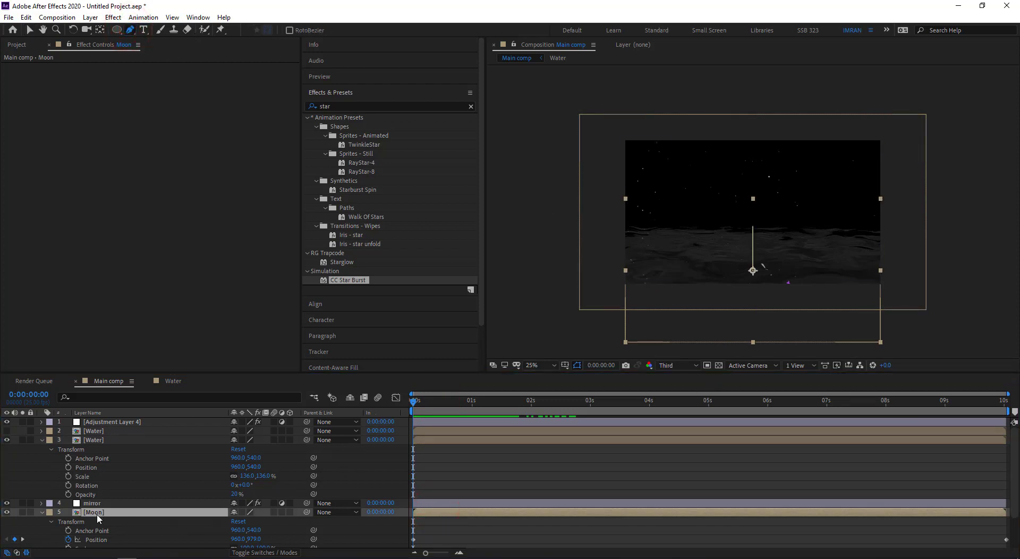
pyautogui.click(610, 286)
pyautogui.moveTo(766, 259); pyautogui.dragTo(820, 261)
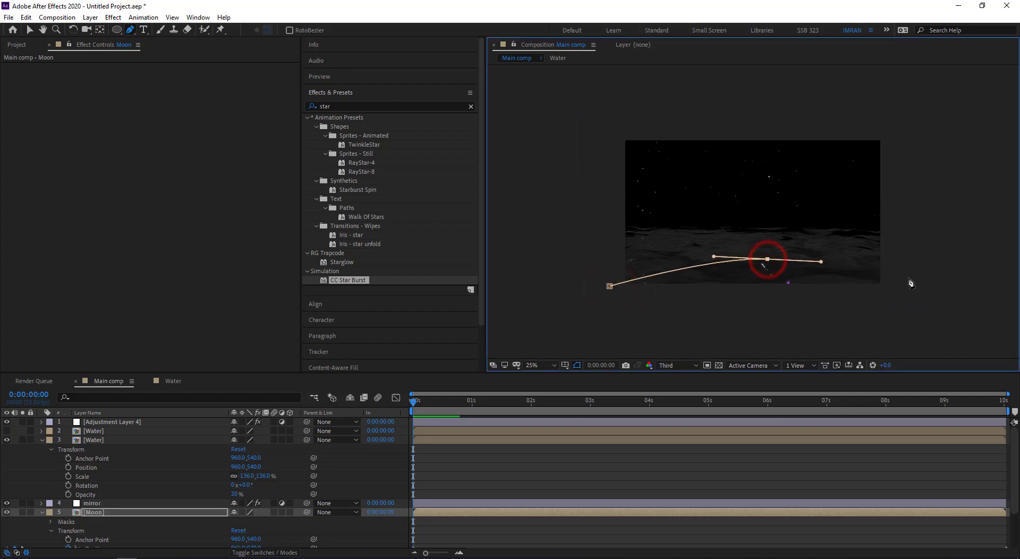
pyautogui.moveTo(921, 284); pyautogui.dragTo(932, 292)
pyautogui.moveTo(824, 323); pyautogui.dragTo(752, 327)
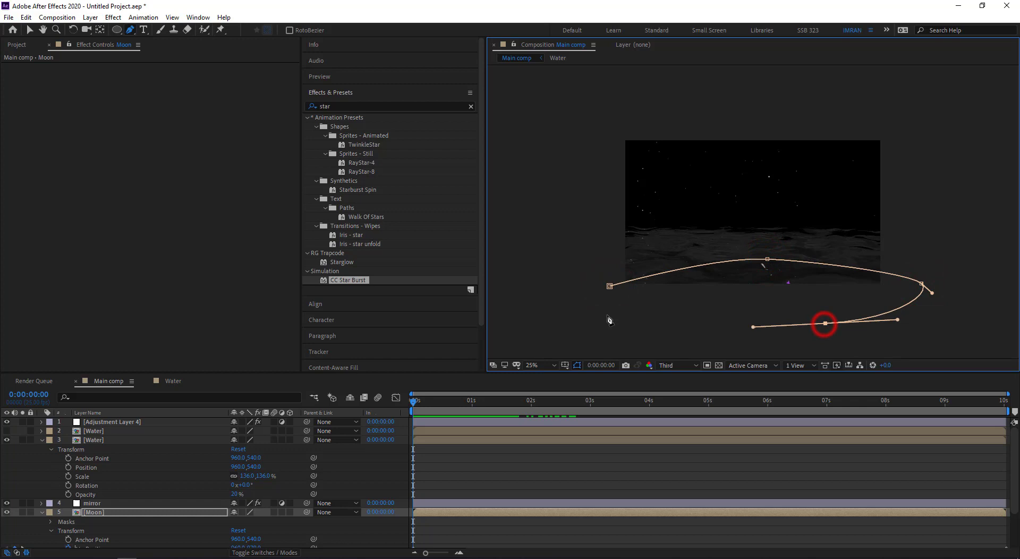
pyautogui.click(609, 286)
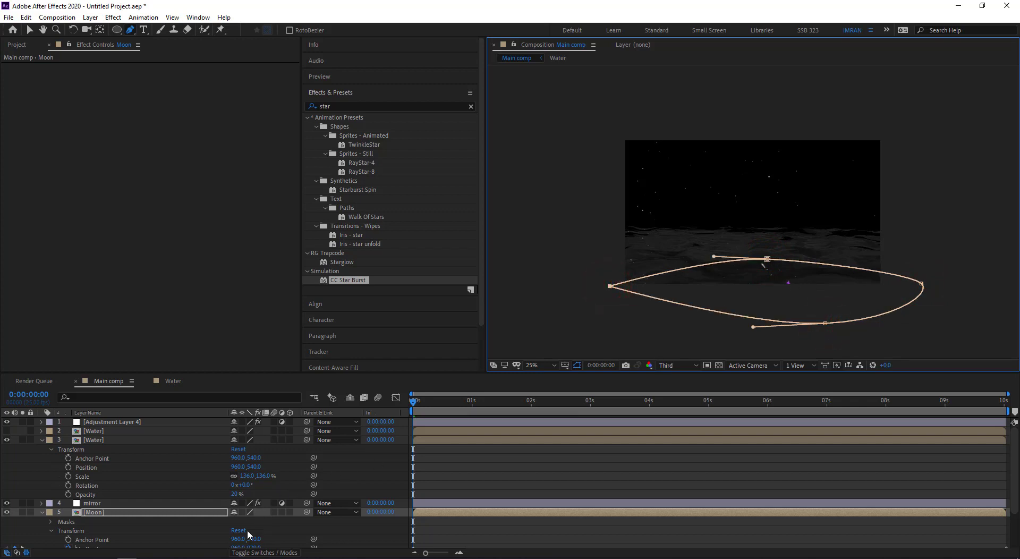
# Step: Invert Mask 1 on the Moon layer and add a Mask Path keyframe at 0:00:00:00
pyautogui.click(51, 521)
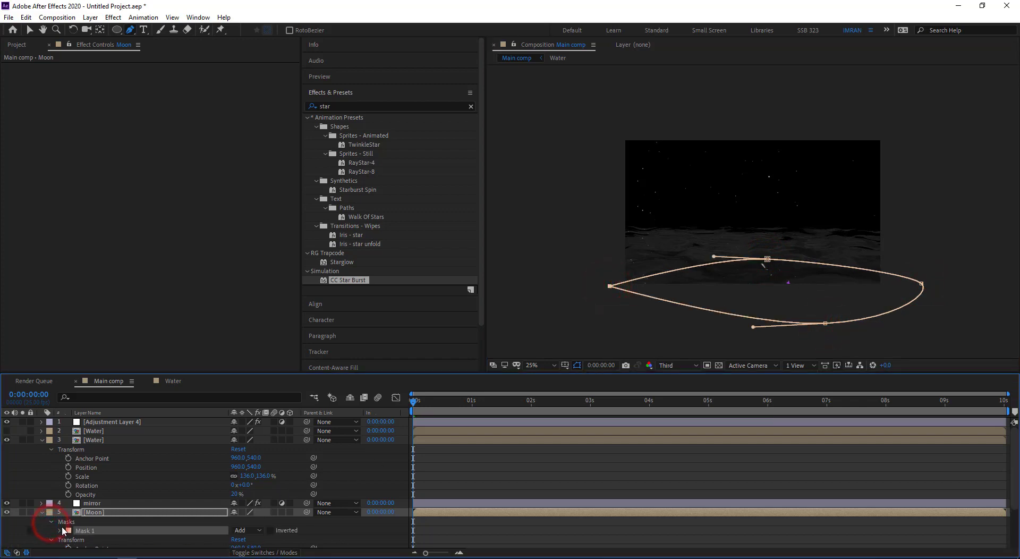
pyautogui.click(270, 531)
pyautogui.click(60, 530)
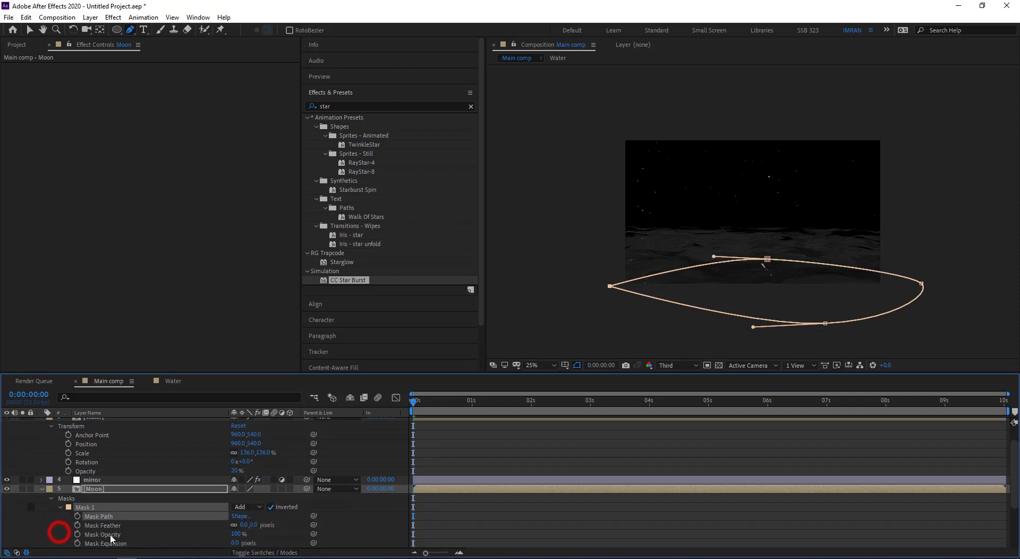
pyautogui.click(78, 516)
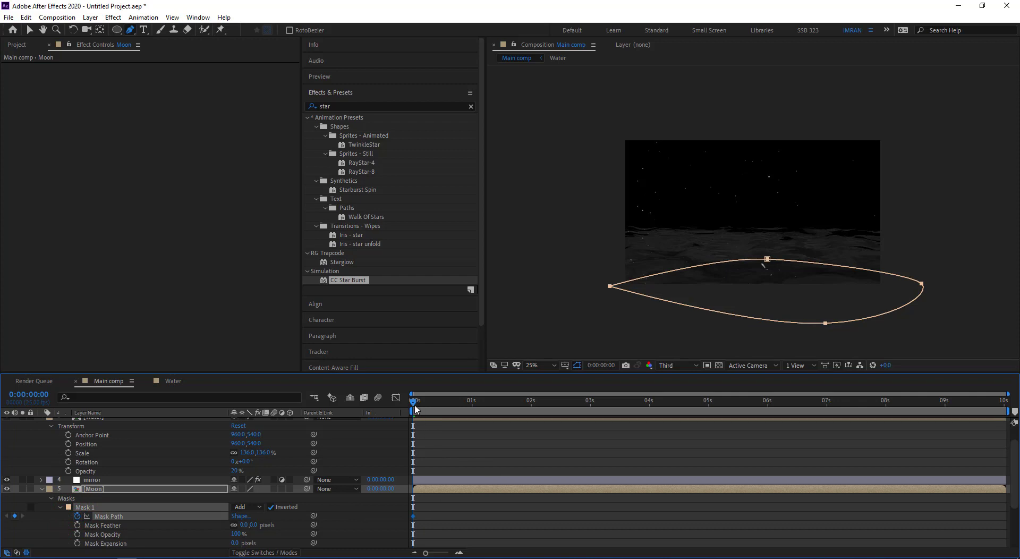
# Step: At 0:00:10:00, move the points of Mask 1 on the Moon layer below the moon's reflection, and scrub to check the animated mask
pyautogui.moveTo(413, 406); pyautogui.dragTo(1003, 404)
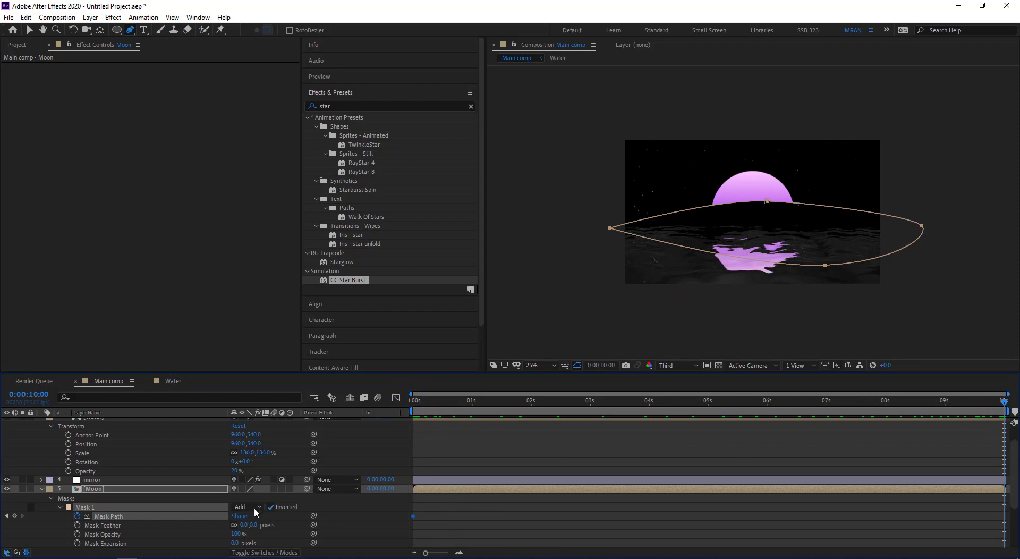
pyautogui.click(103, 526)
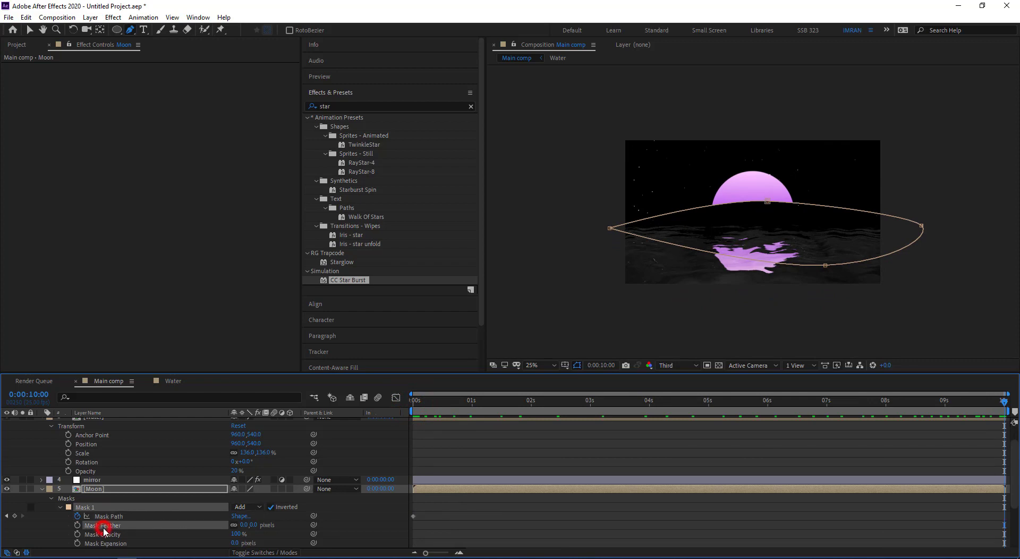
pyautogui.moveTo(768, 204); pyautogui.dragTo(765, 238)
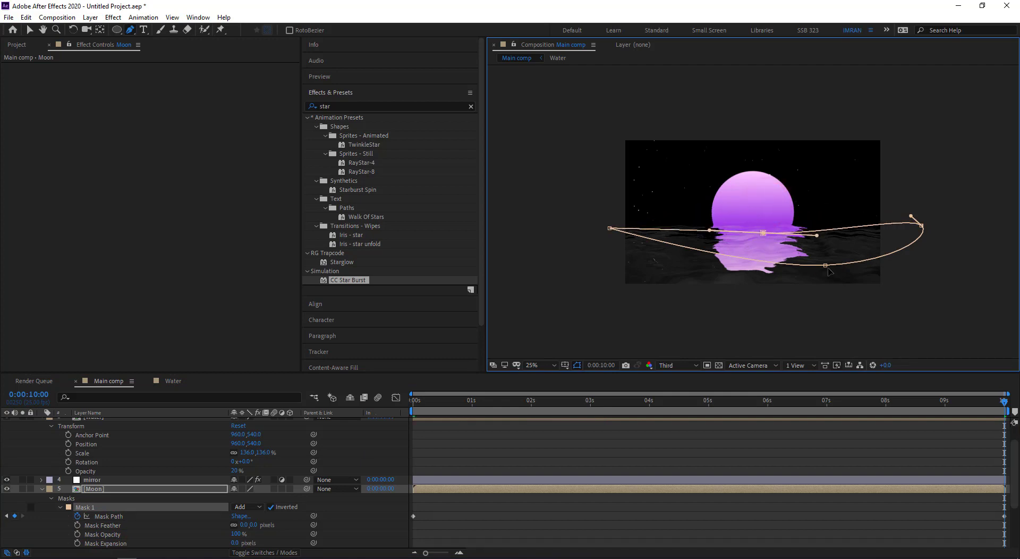
pyautogui.moveTo(825, 267); pyautogui.dragTo(824, 291)
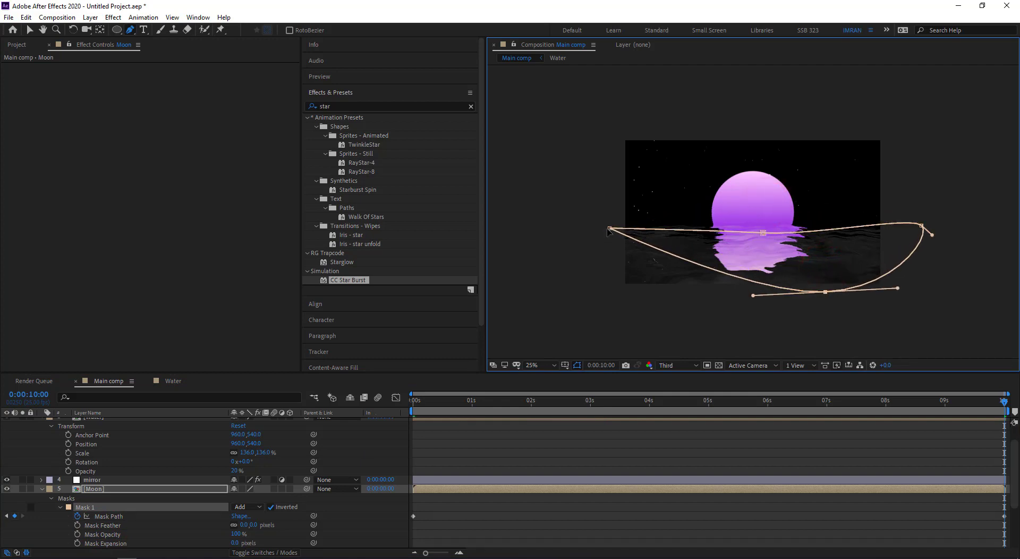
pyautogui.moveTo(610, 229); pyautogui.dragTo(599, 255)
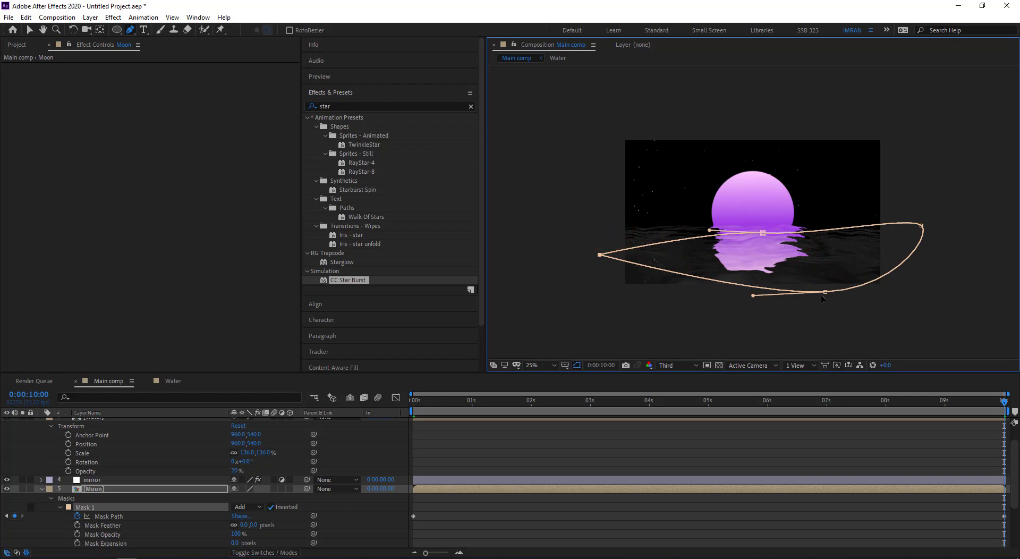
pyautogui.moveTo(824, 292); pyautogui.dragTo(807, 328)
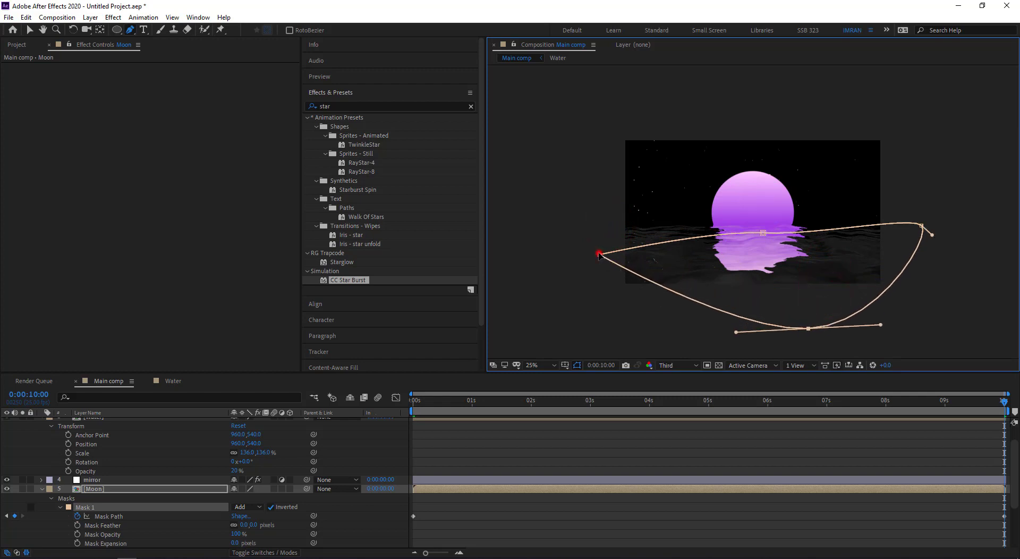
pyautogui.moveTo(598, 255); pyautogui.dragTo(593, 282)
pyautogui.moveTo(763, 233); pyautogui.dragTo(759, 270)
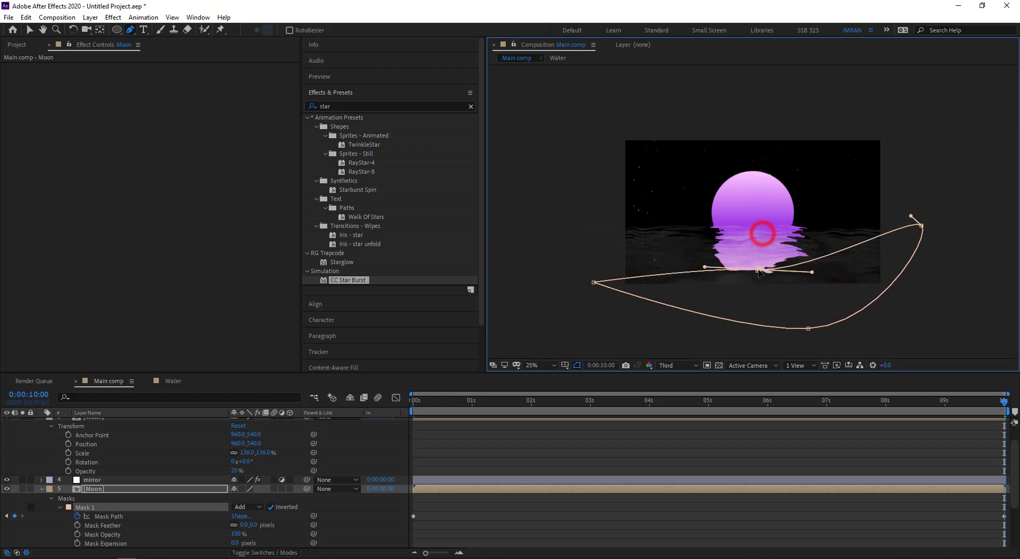
pyautogui.moveTo(921, 226); pyautogui.dragTo(925, 299)
pyautogui.moveTo(759, 269); pyautogui.dragTo(757, 289)
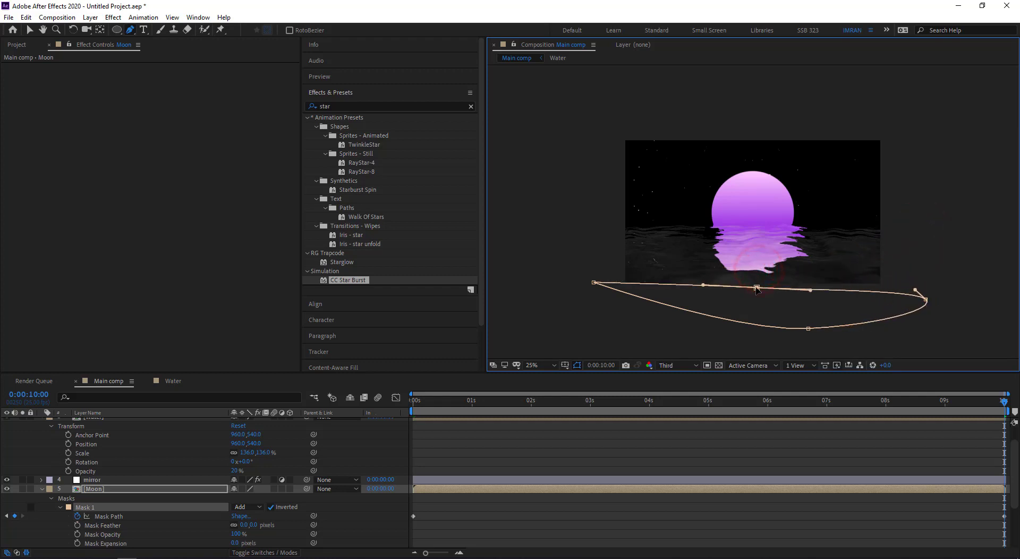
pyautogui.moveTo(636, 408); pyautogui.dragTo(637, 480)
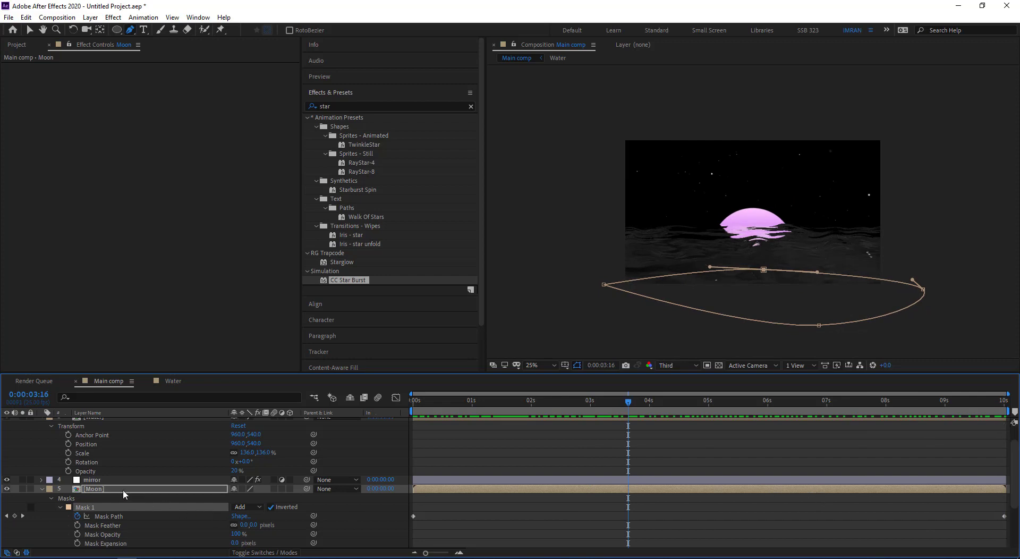
# Step: Align the Moon layer's last Position keyframe with its last Mask Path keyframe, and apply Easy Ease to all Position and Mask Path keyframes
pyautogui.click(439, 490)
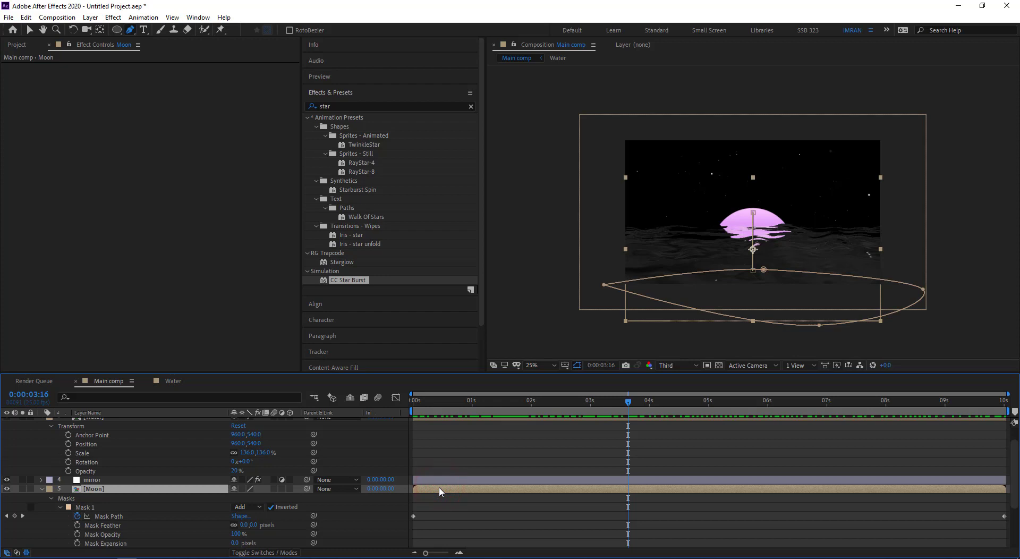
pyautogui.press('u')
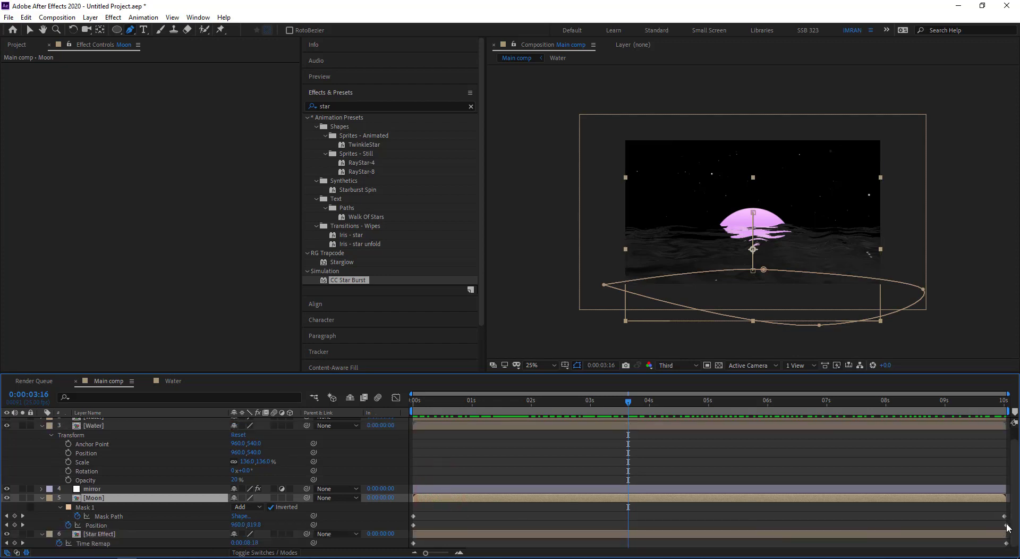
pyautogui.moveTo(1005, 525); pyautogui.dragTo(1006, 524)
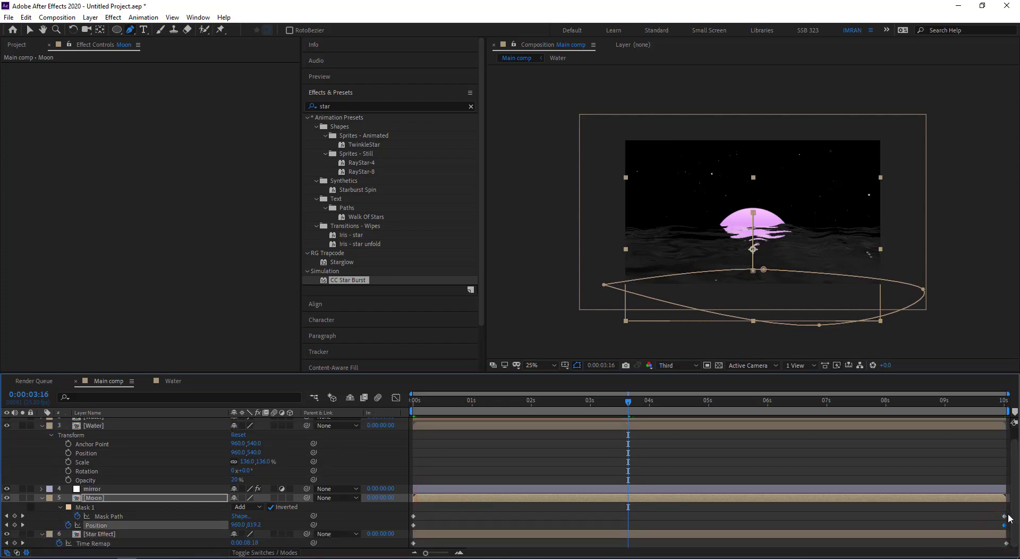
pyautogui.click(1008, 513)
pyautogui.moveTo(1007, 512); pyautogui.dragTo(413, 523)
pyautogui.rightClick(413, 523)
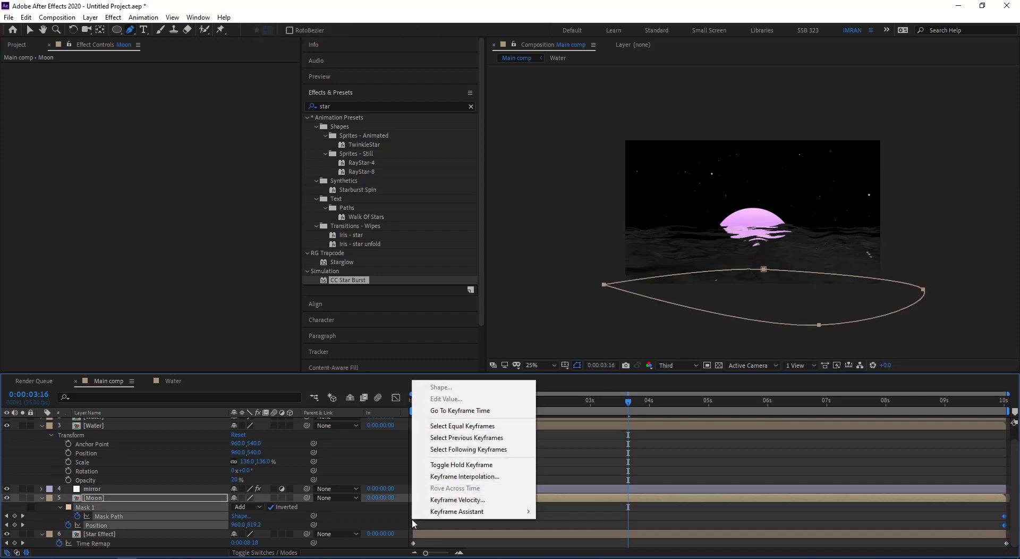
pyautogui.moveTo(465, 513)
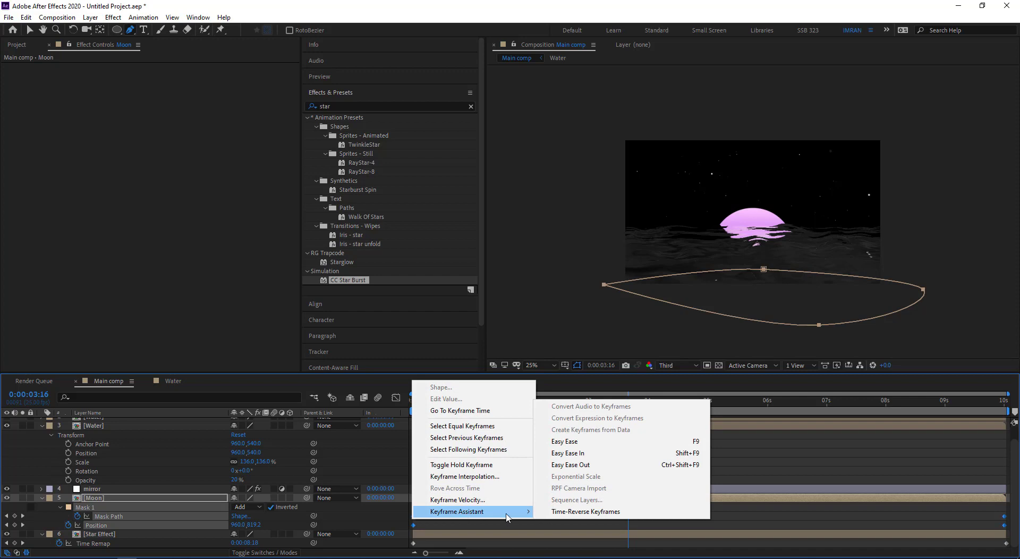
pyautogui.click(587, 440)
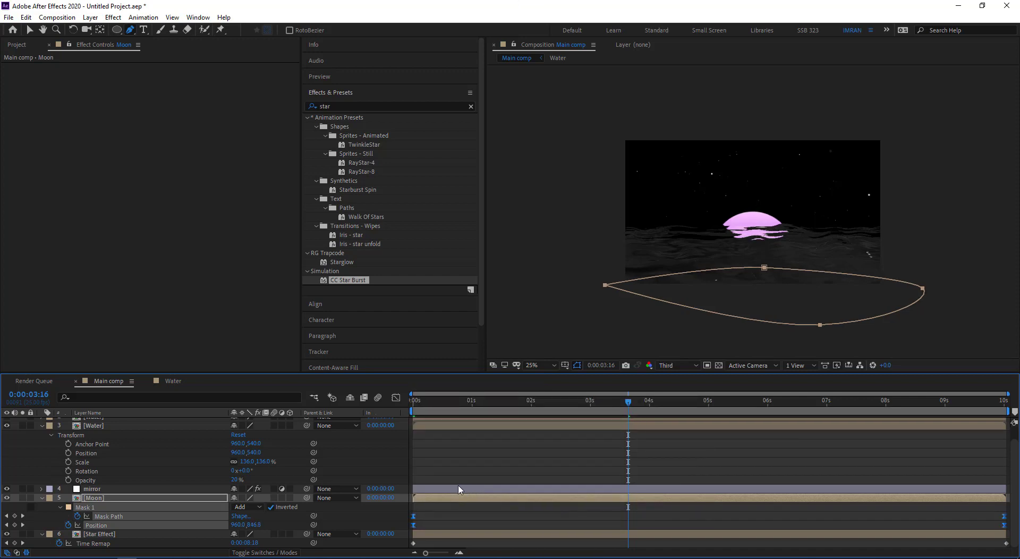
# Step: Reshape the Moon keyframes' speed curves in the Graph Editor for a fast start and a long, gradual slowdown, and preview the animation
pyautogui.click(396, 398)
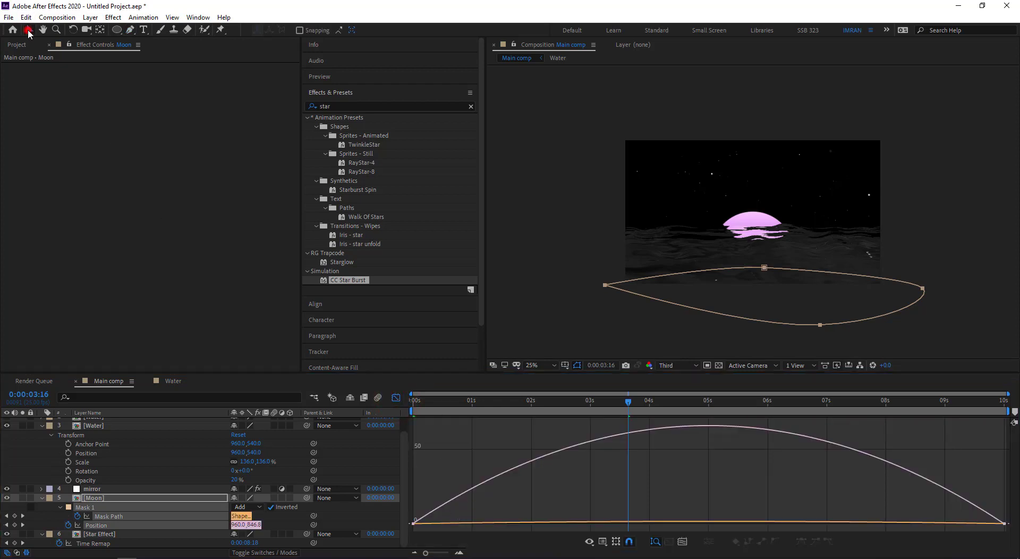
pyautogui.click(30, 30)
pyautogui.moveTo(442, 515); pyautogui.dragTo(429, 533)
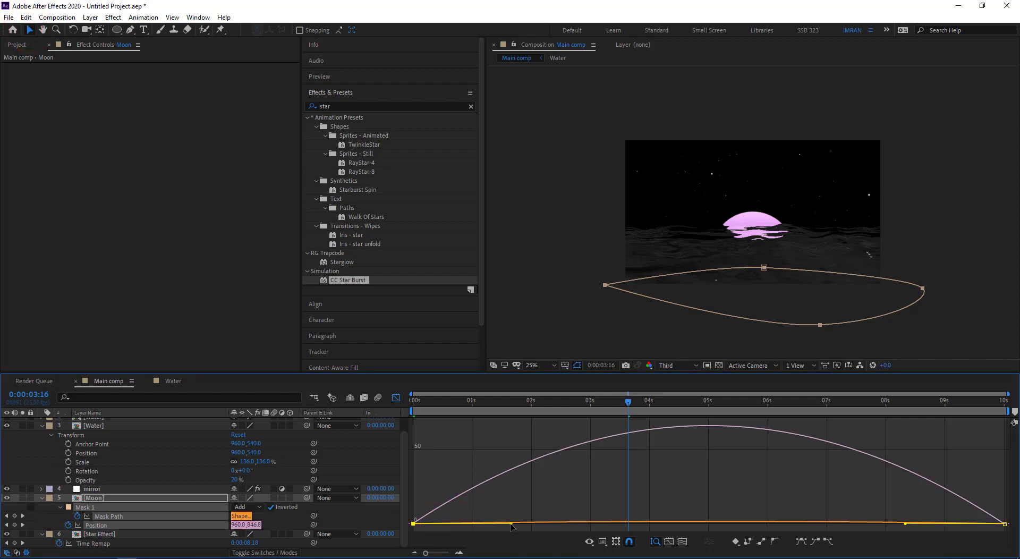
pyautogui.moveTo(510, 525); pyautogui.dragTo(452, 530)
pyautogui.moveTo(971, 511); pyautogui.dragTo(1001, 532)
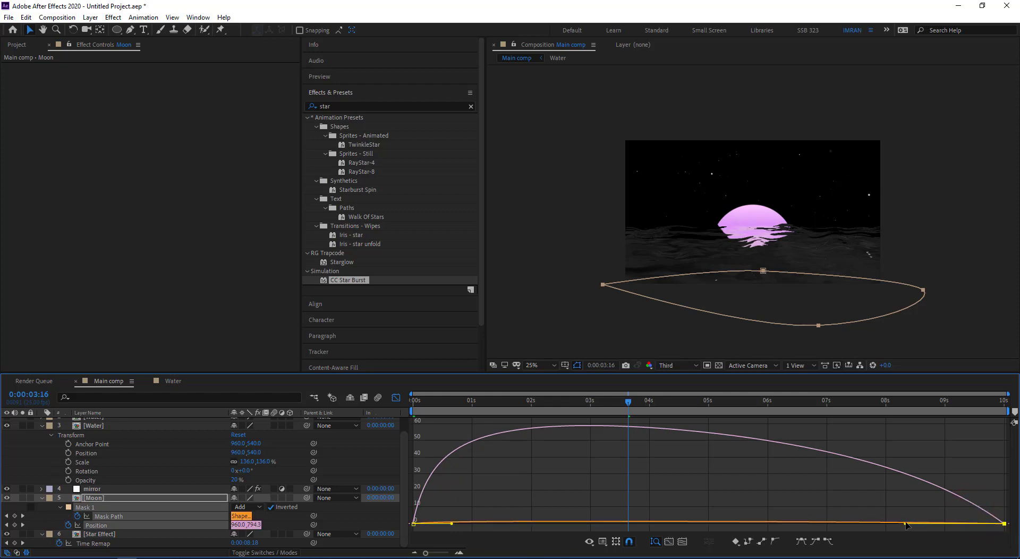
pyautogui.moveTo(905, 525); pyautogui.dragTo(852, 527)
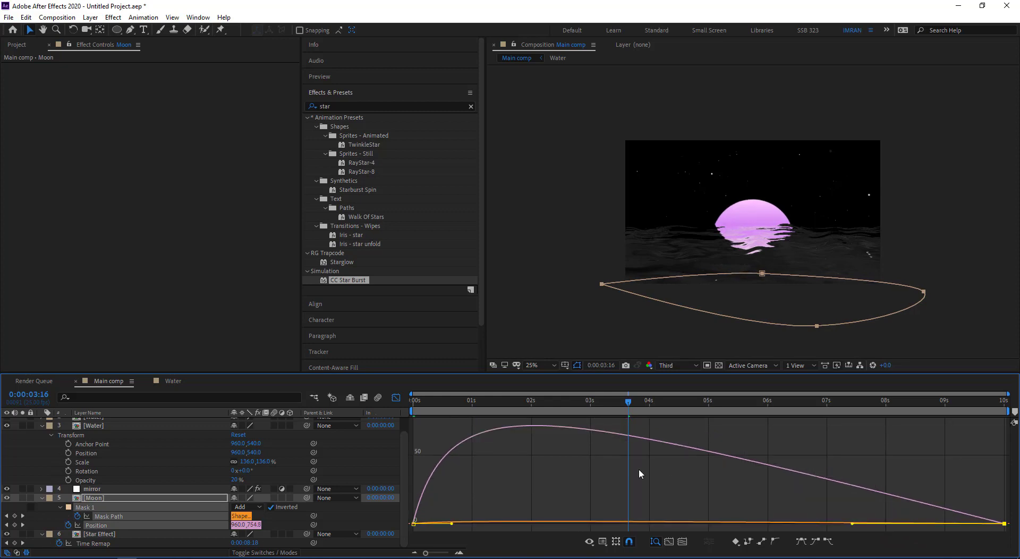
pyautogui.click(396, 397)
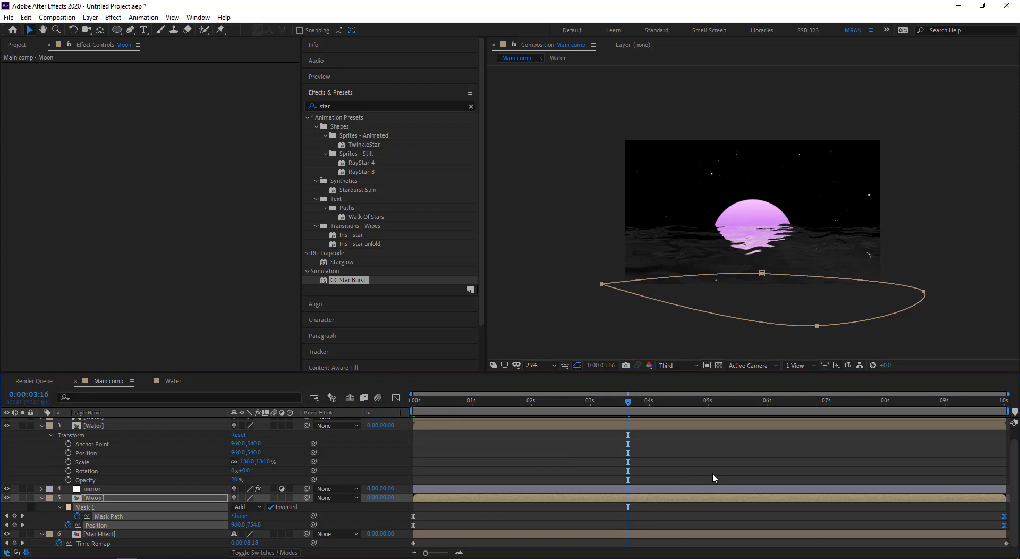
pyautogui.press('space')
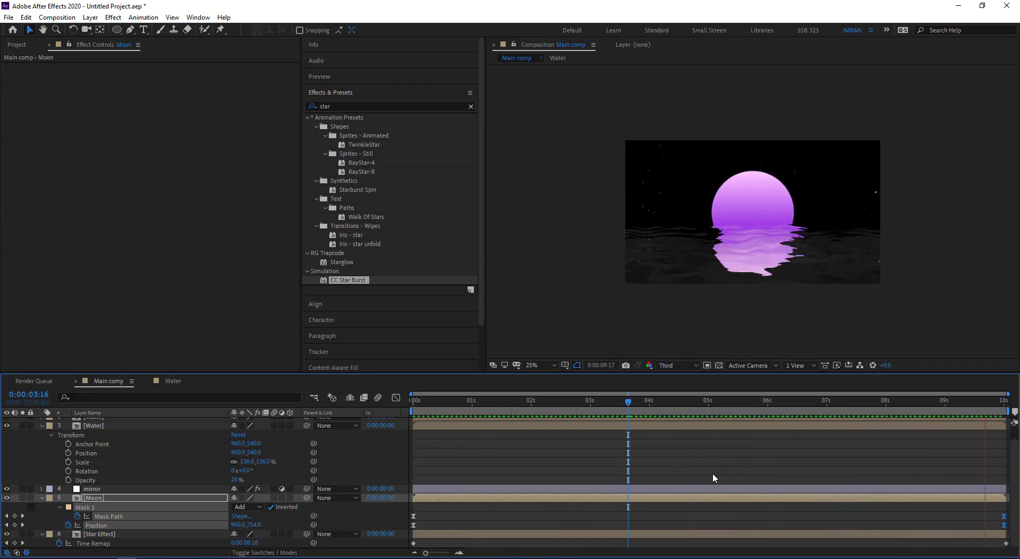
# Step: Open the Moon composition, hide the moon shape layer, and add a text layer containing the letter S
pyautogui.click(121, 499)
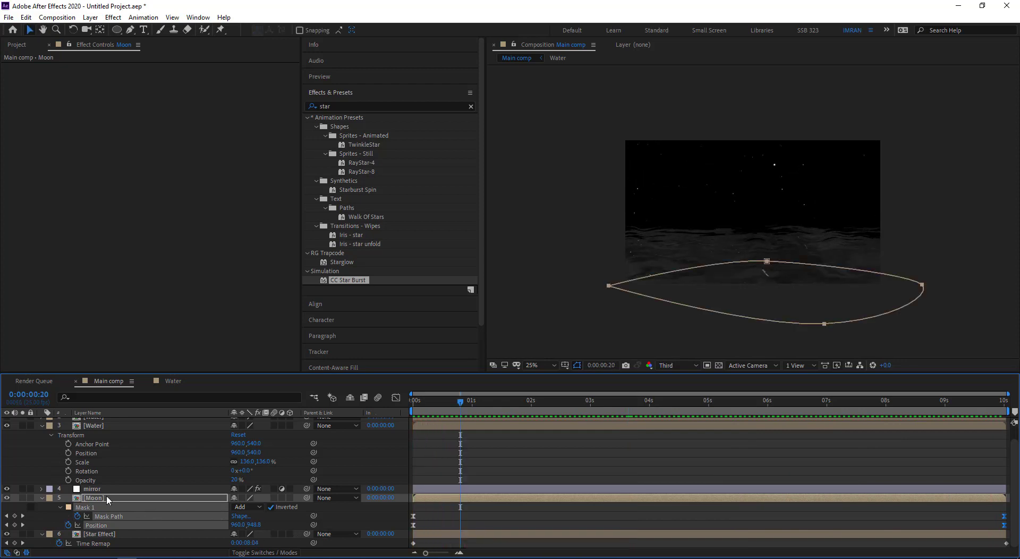
pyautogui.doubleClick(106, 497)
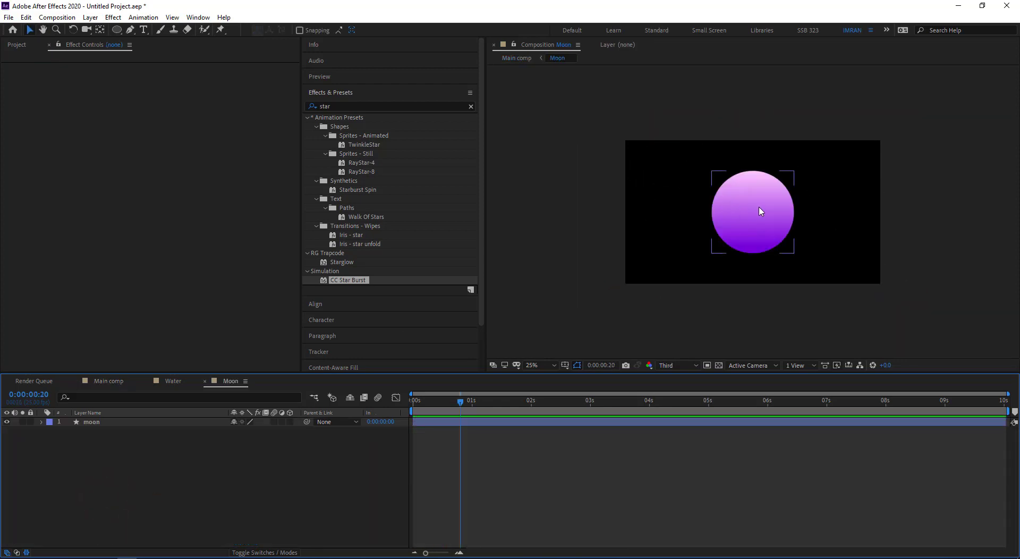
pyautogui.click(7, 421)
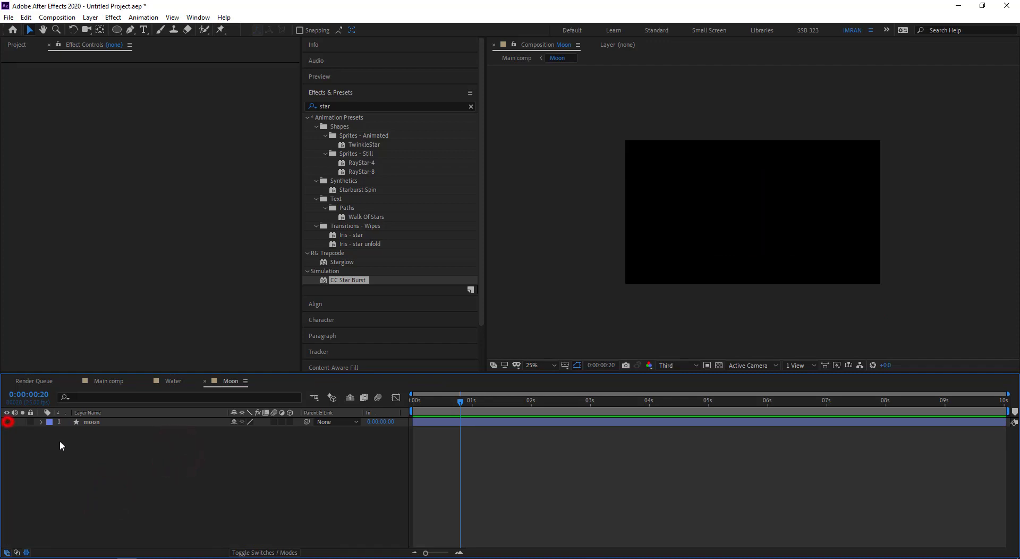
pyautogui.rightClick(165, 454)
pyautogui.moveTo(215, 339)
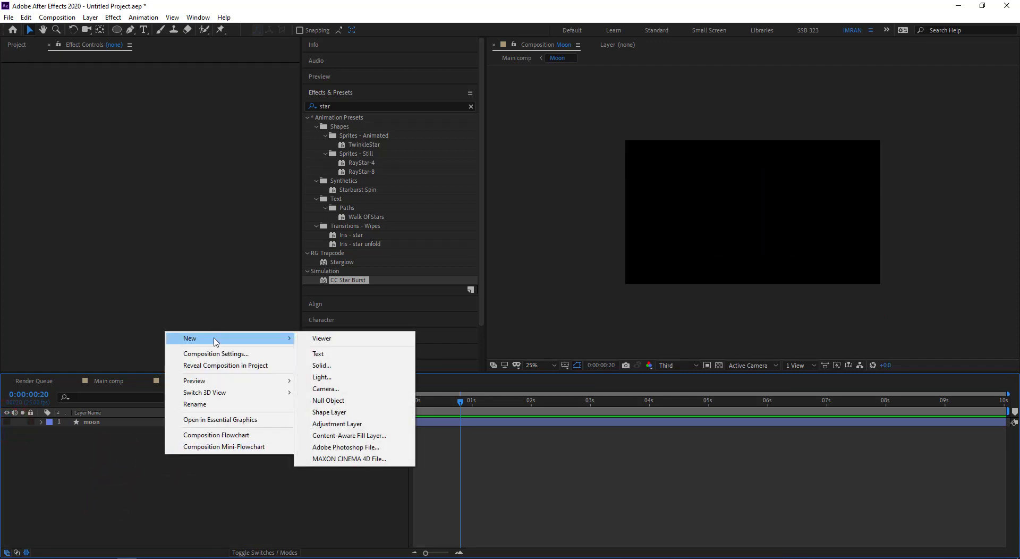
pyautogui.click(355, 355)
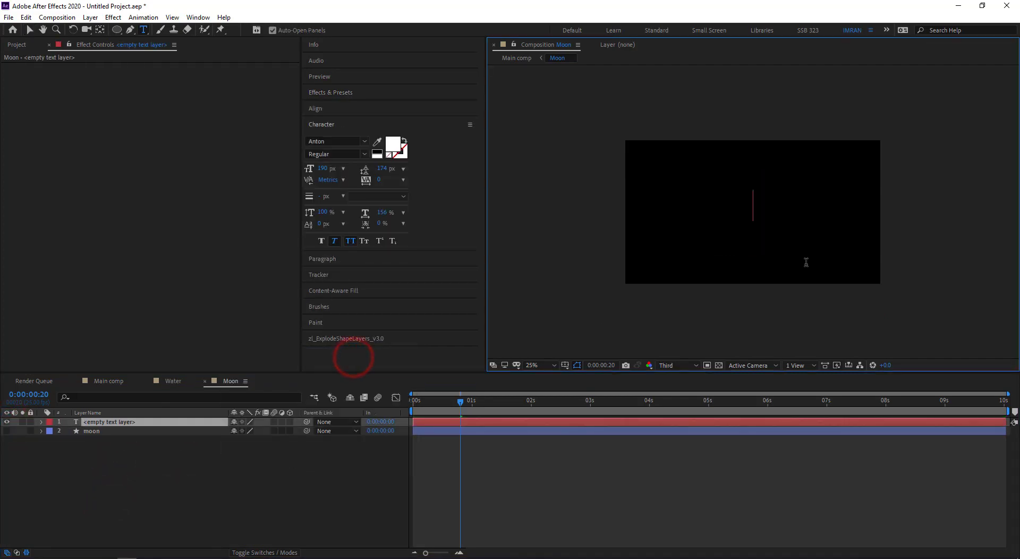
pyautogui.write('S')
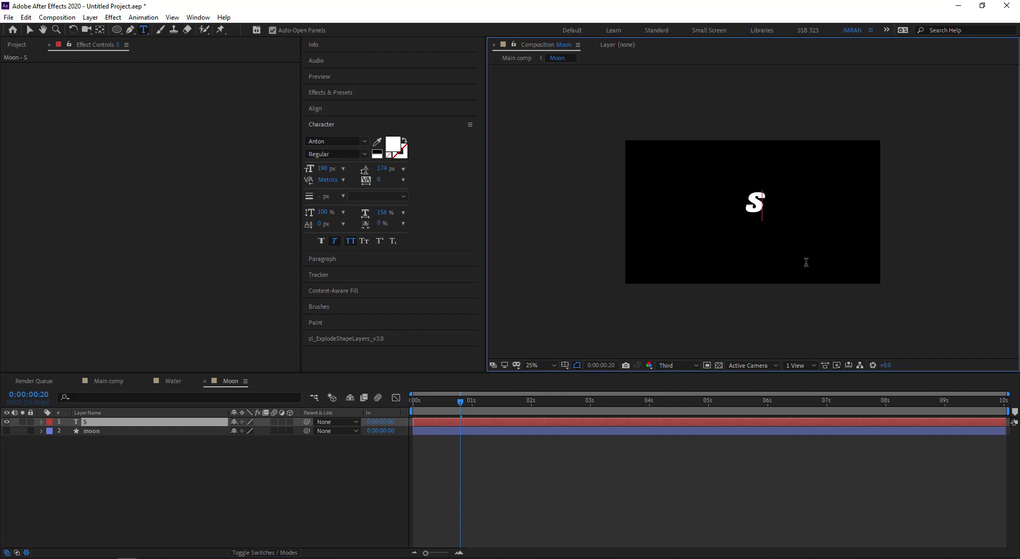
# Step: Turn off Faux Italic and All Caps for the S text layer and set its font size to 437 px
pyautogui.click(107, 423)
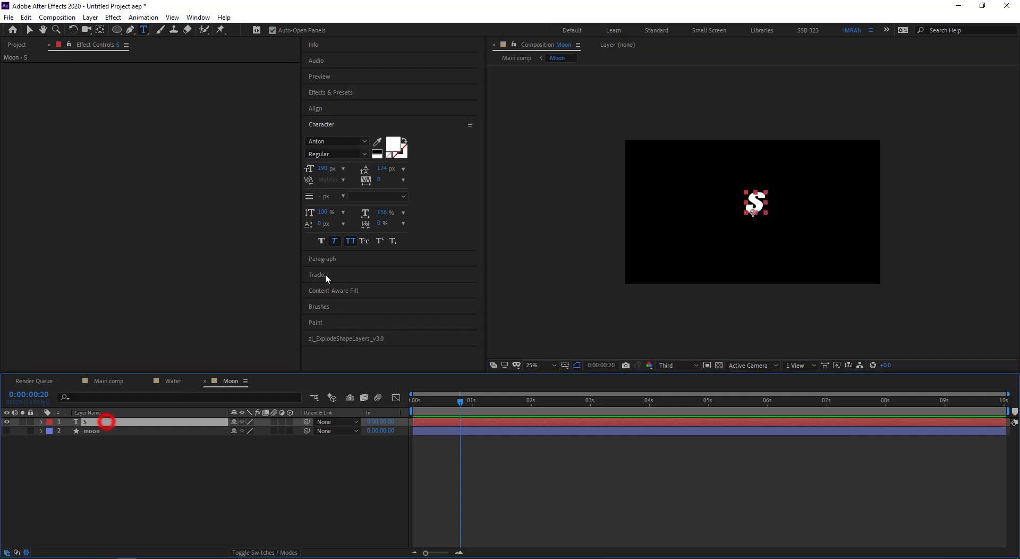
pyautogui.click(335, 241)
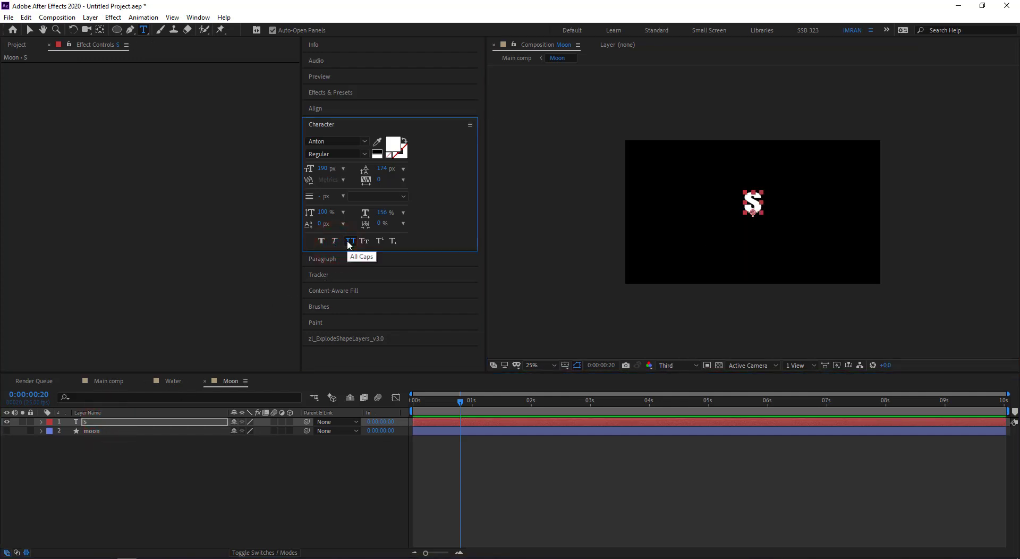
pyautogui.click(349, 242)
pyautogui.moveTo(322, 169); pyautogui.dragTo(456, 152)
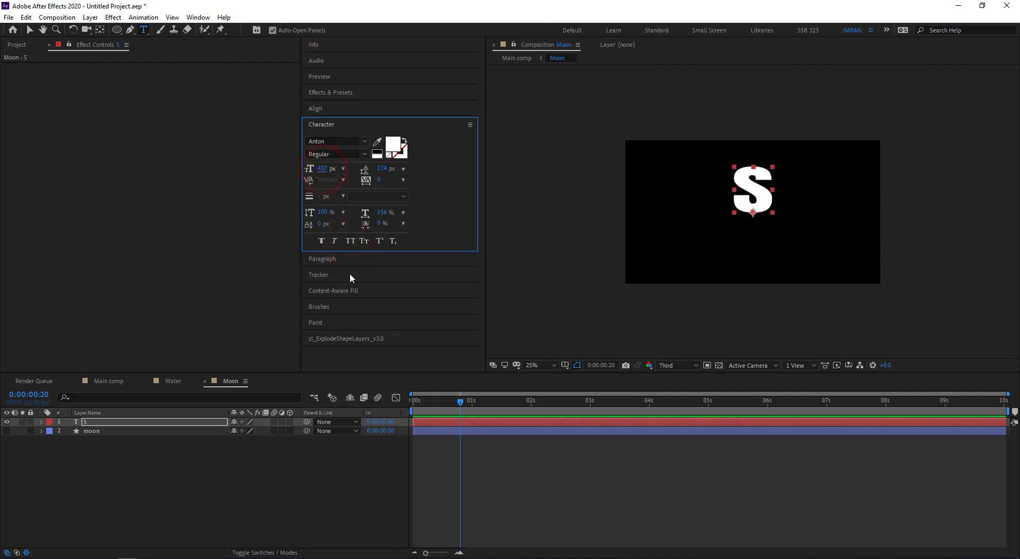
# Step: Show the moon layer as a guide, enlarge the S to 771 px, and center it over the moon circle
pyautogui.click(7, 430)
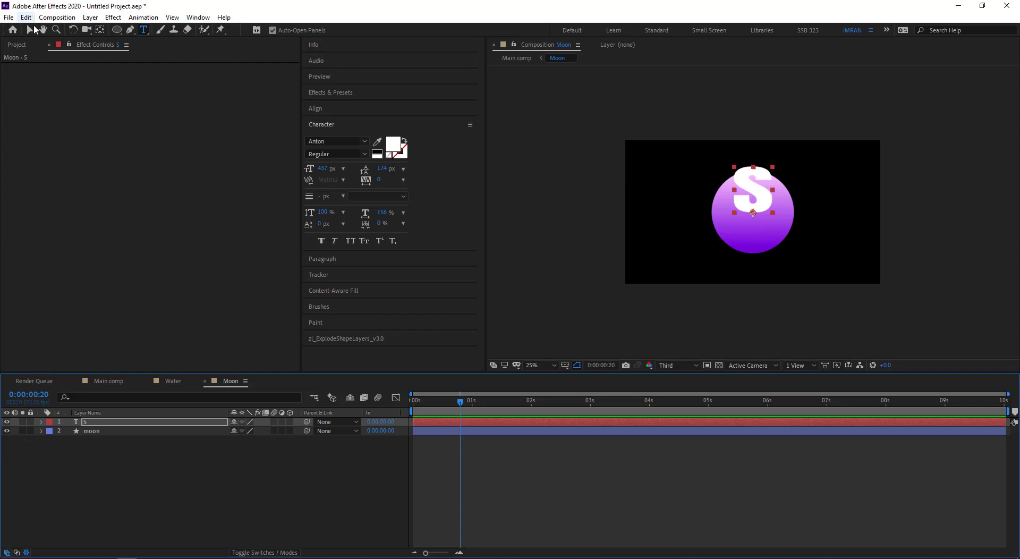
pyautogui.click(30, 29)
pyautogui.moveTo(757, 200); pyautogui.dragTo(760, 221)
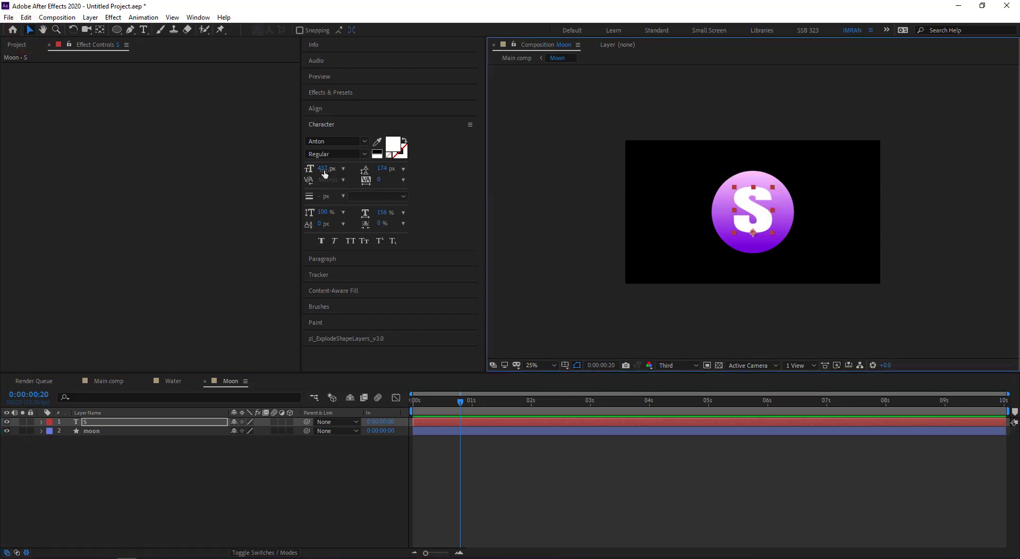
pyautogui.moveTo(323, 170); pyautogui.dragTo(334, 170)
pyautogui.moveTo(766, 207); pyautogui.dragTo(768, 218)
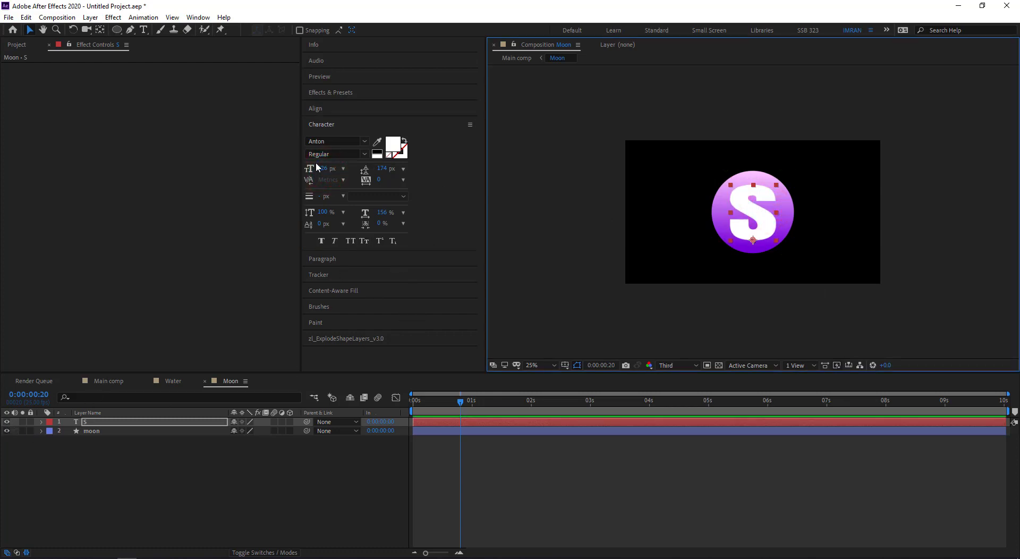
pyautogui.moveTo(316, 167); pyautogui.dragTo(813, 178)
pyautogui.click(762, 206)
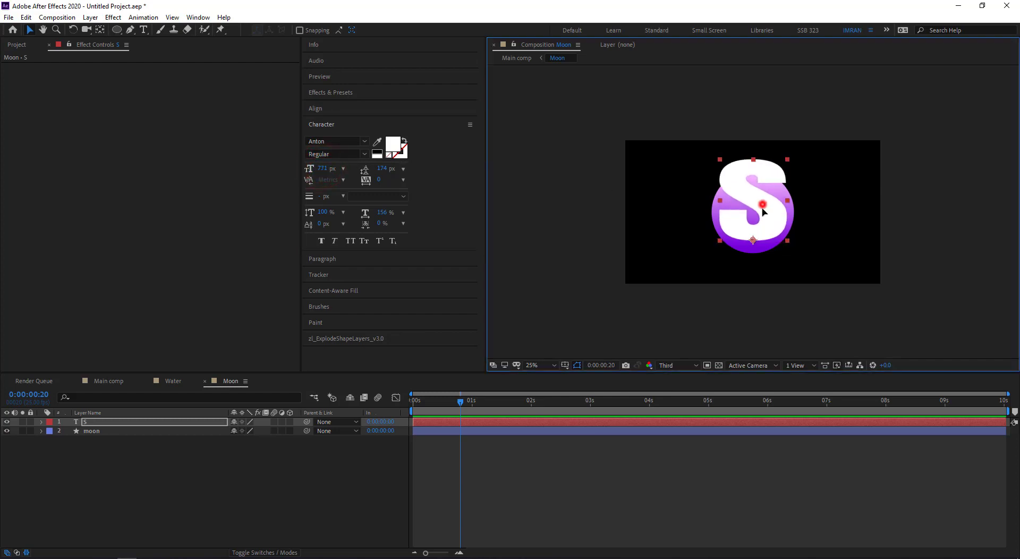
pyautogui.moveTo(762, 208); pyautogui.dragTo(763, 220)
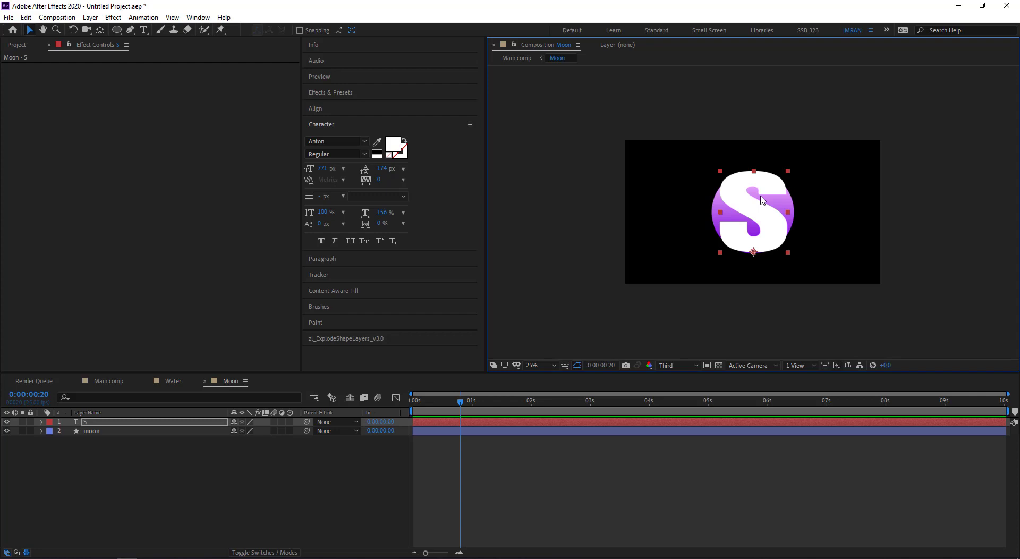
# Step: Hide the moon shape layer again, return to Main comp, and preview the S rising over the water
pyautogui.click(7, 431)
pyautogui.click(90, 479)
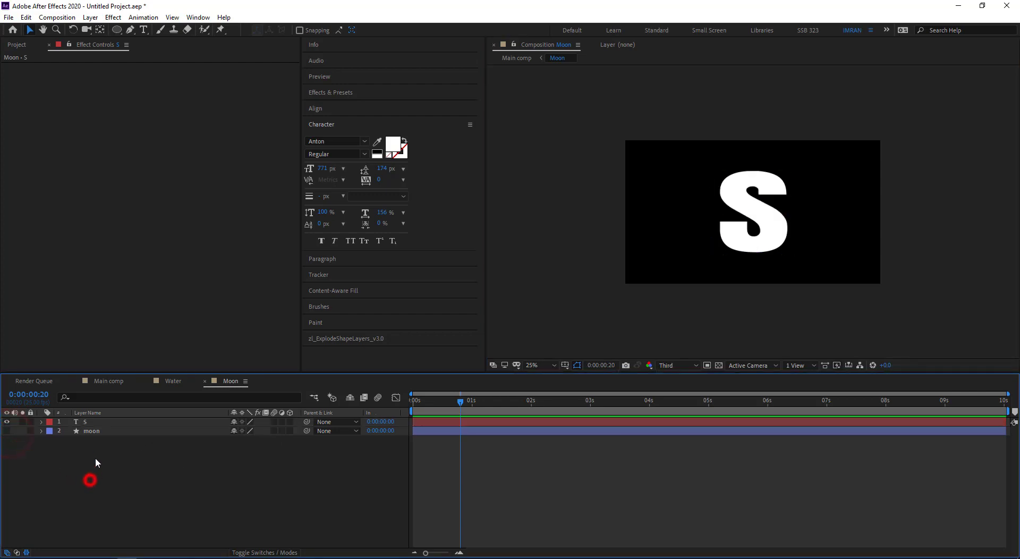
pyautogui.click(100, 422)
pyautogui.click(108, 381)
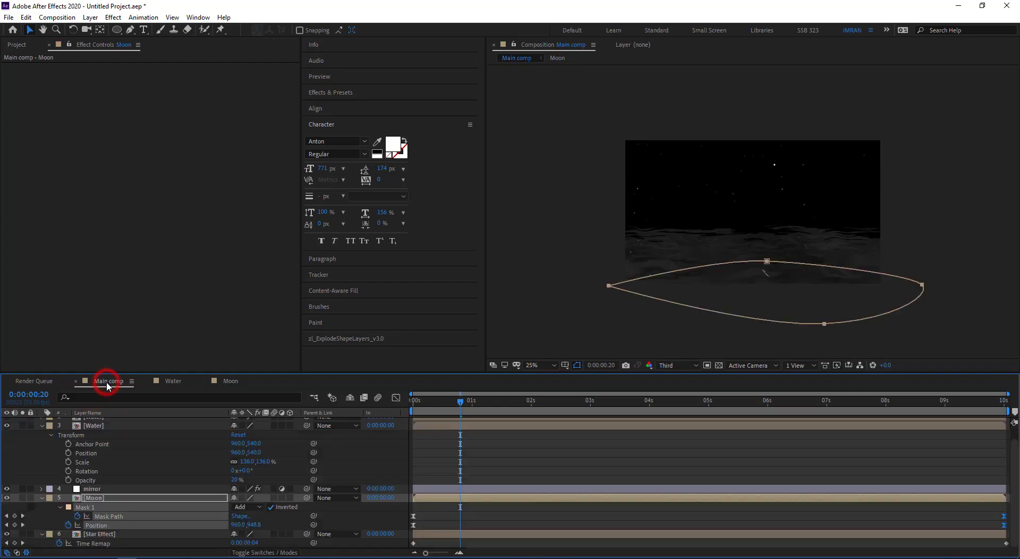
pyautogui.moveTo(433, 412); pyautogui.dragTo(825, 424)
pyautogui.press('space')
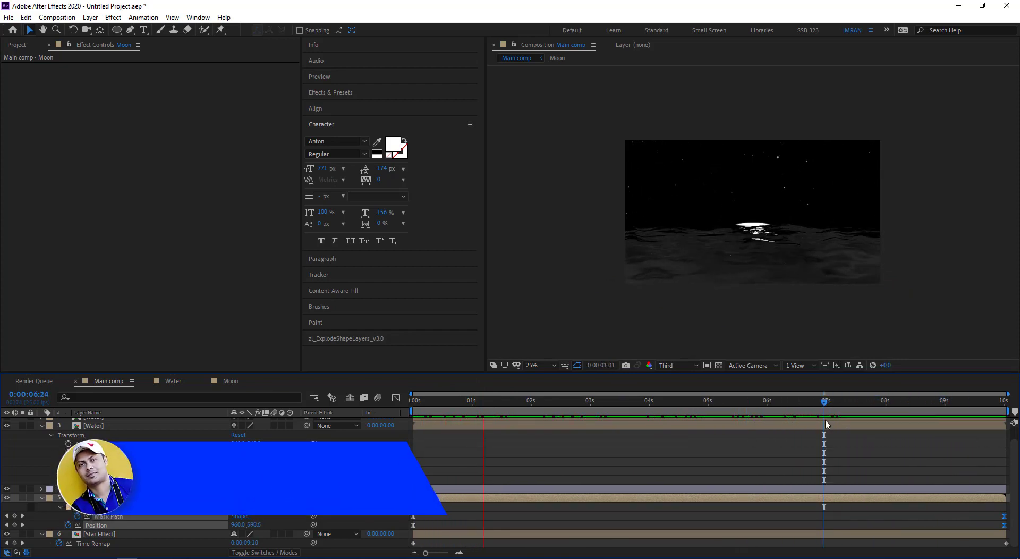